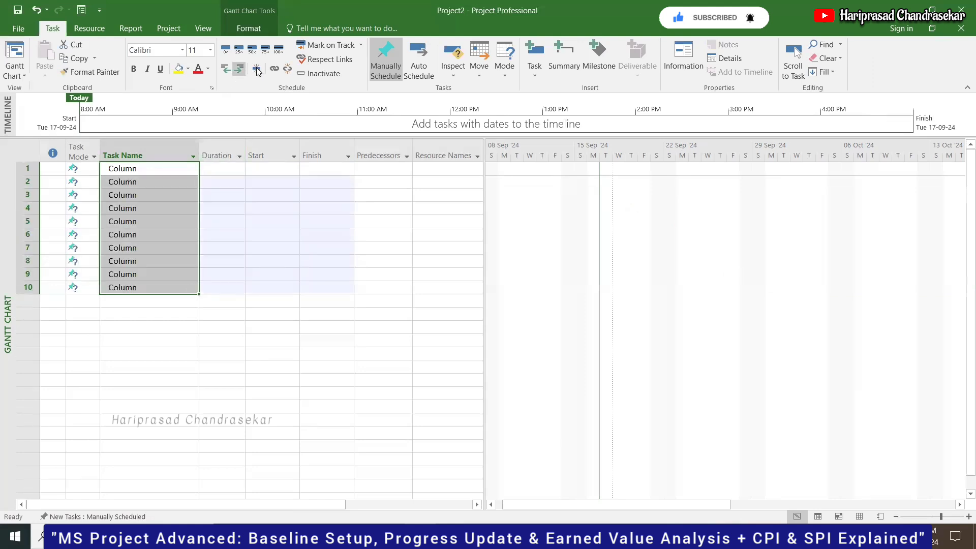
# Step: Link the ten selected Column tasks in sequence and switch them to automatic scheduling
pyautogui.click(274, 68)
pyautogui.click(417, 65)
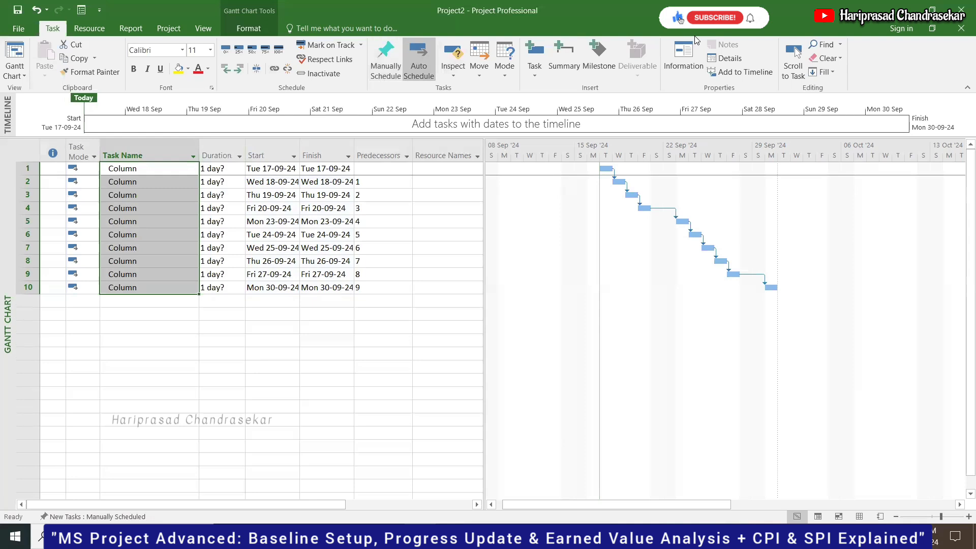
# Step: Show the project summary task and highlight critical tasks in the Gantt chart
pyautogui.click(249, 28)
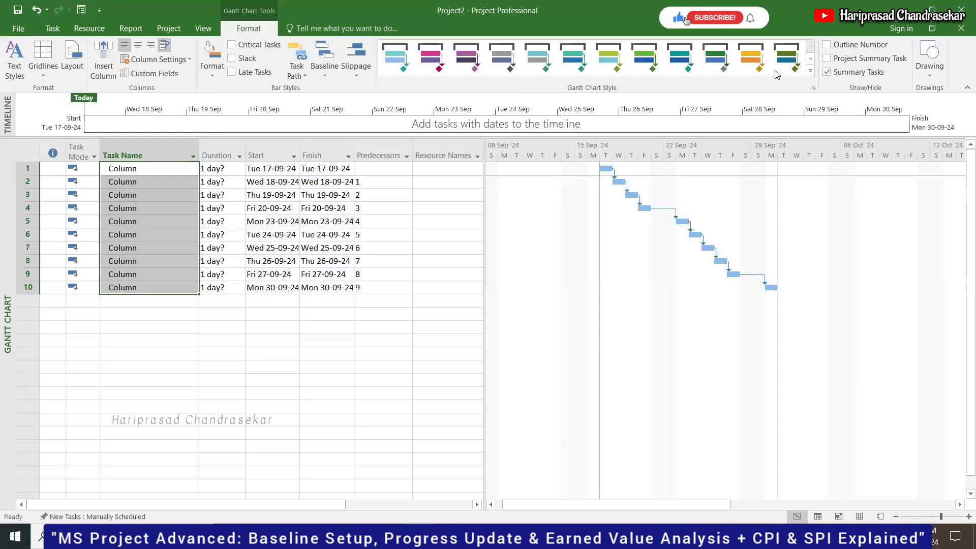
pyautogui.click(827, 58)
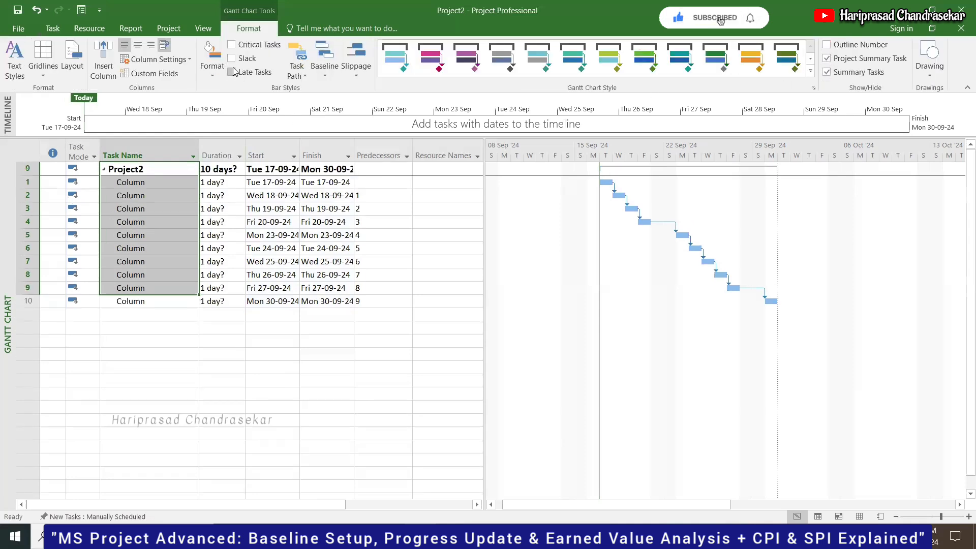
pyautogui.click(238, 44)
# Step: Set the first Column task's duration to 1 day and fill it down through task 10
pyautogui.click(159, 186)
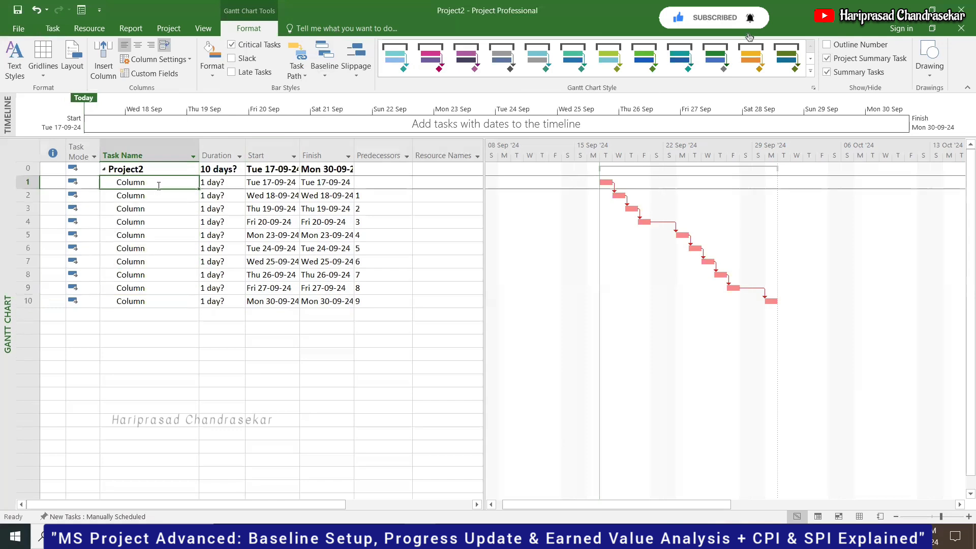
pyautogui.click(226, 185)
pyautogui.write('1')
pyautogui.press('Right')
pyautogui.press('Left')
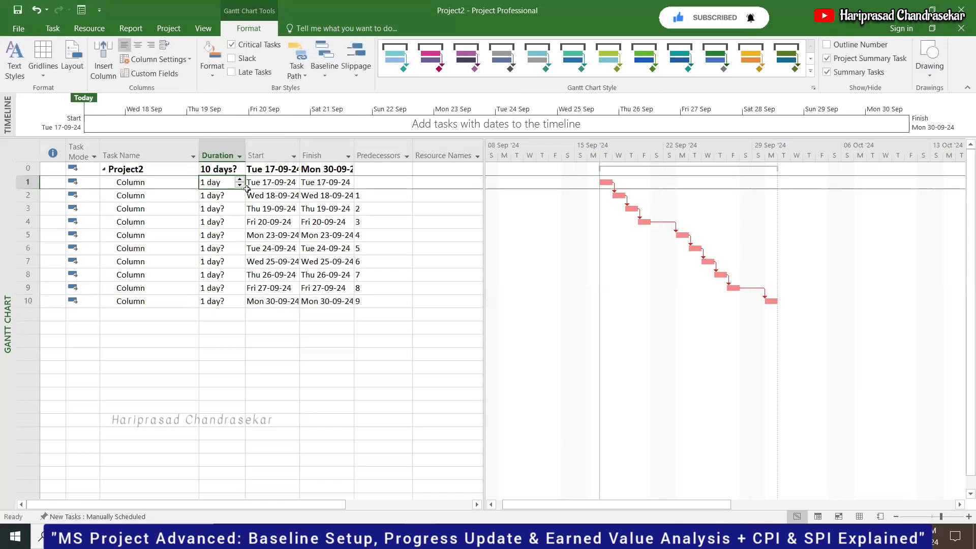
pyautogui.moveTo(246, 188); pyautogui.dragTo(238, 305)
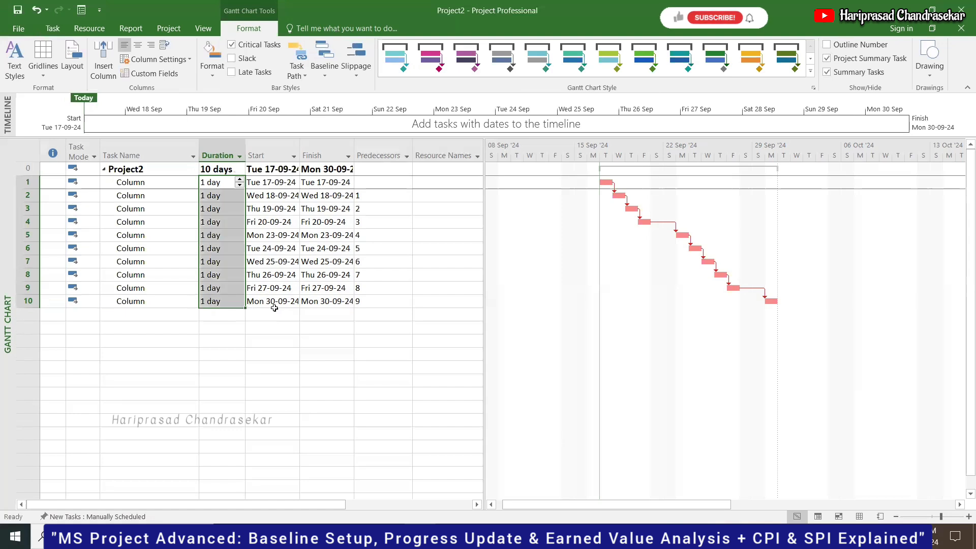
pyautogui.click(159, 183)
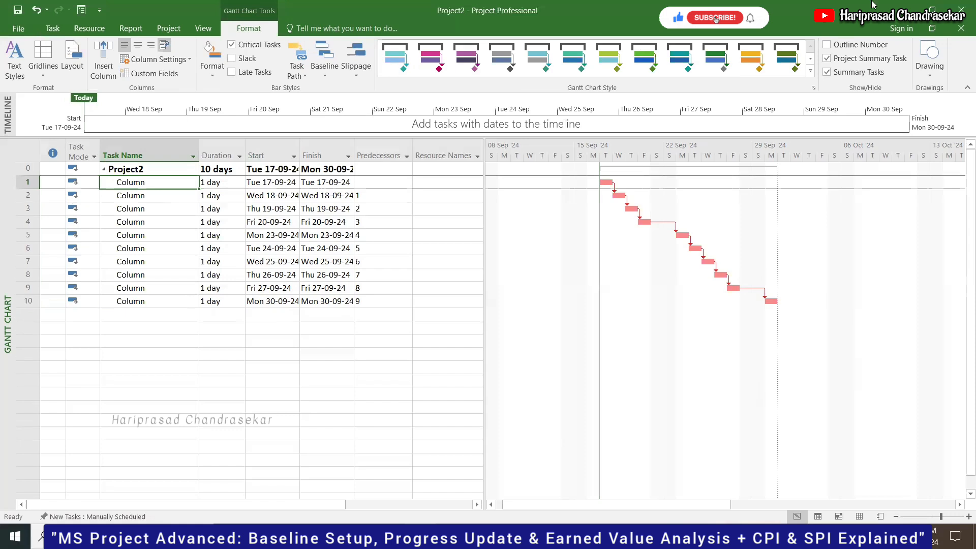
# Step: Add a resource named Column in the Resource Sheet
pyautogui.click(859, 517)
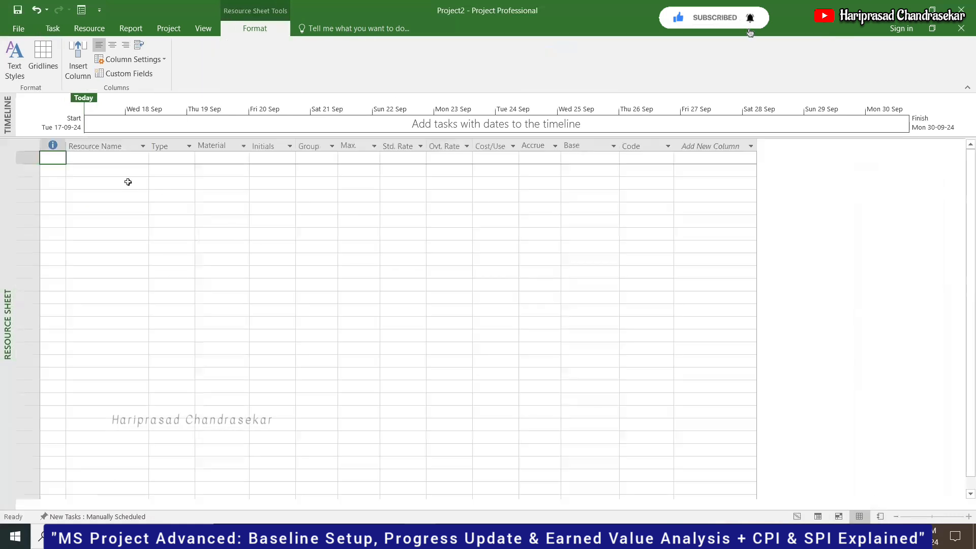
pyautogui.click(114, 158)
pyautogui.write('C')
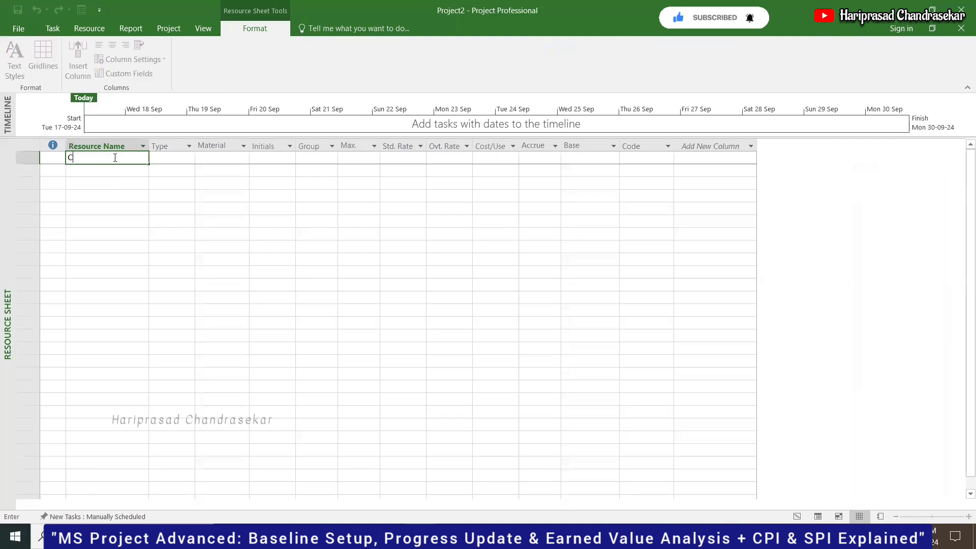
pyautogui.write('olumn')
pyautogui.press('Tab')
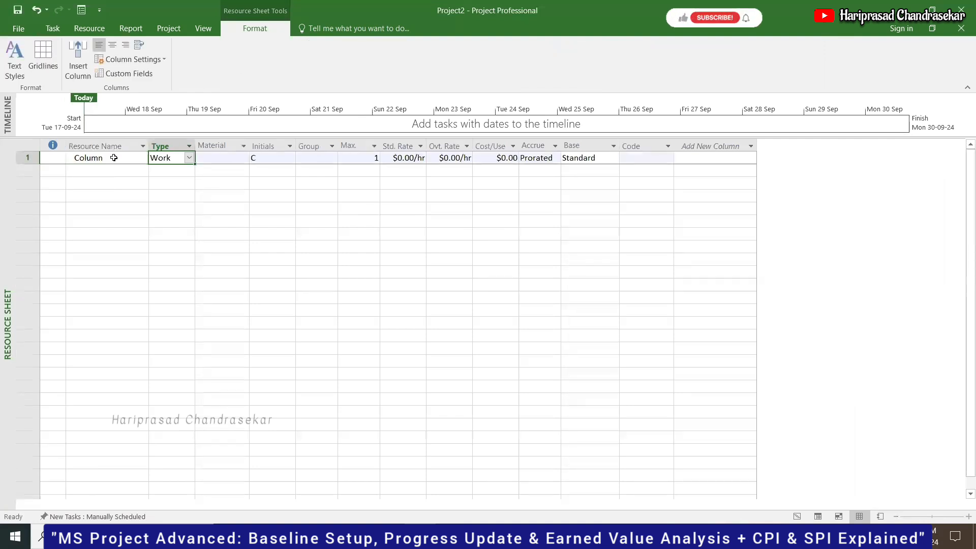
# Step: Change the Column resource's type to Material
pyautogui.press('Tab')
pyautogui.press('Tab')
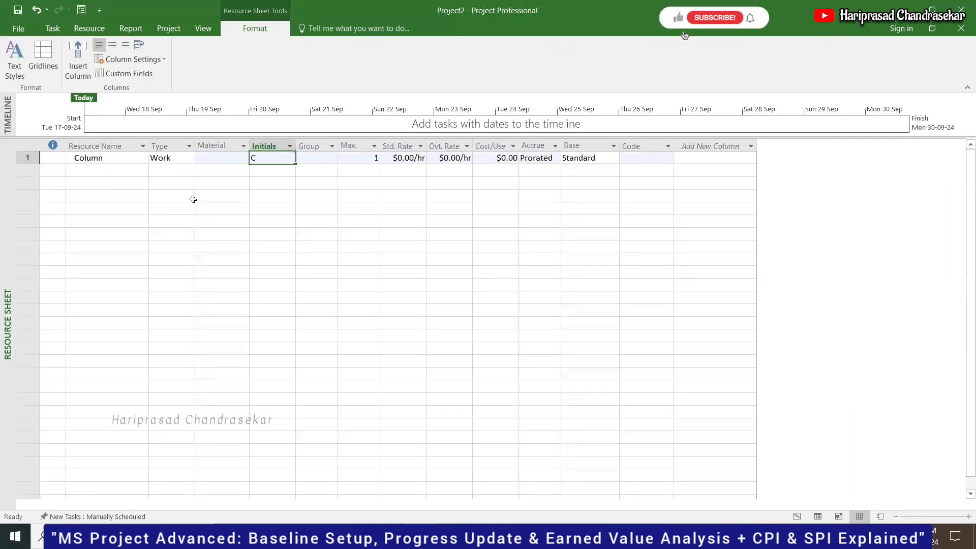
pyautogui.press('Tab')
pyautogui.click(175, 158)
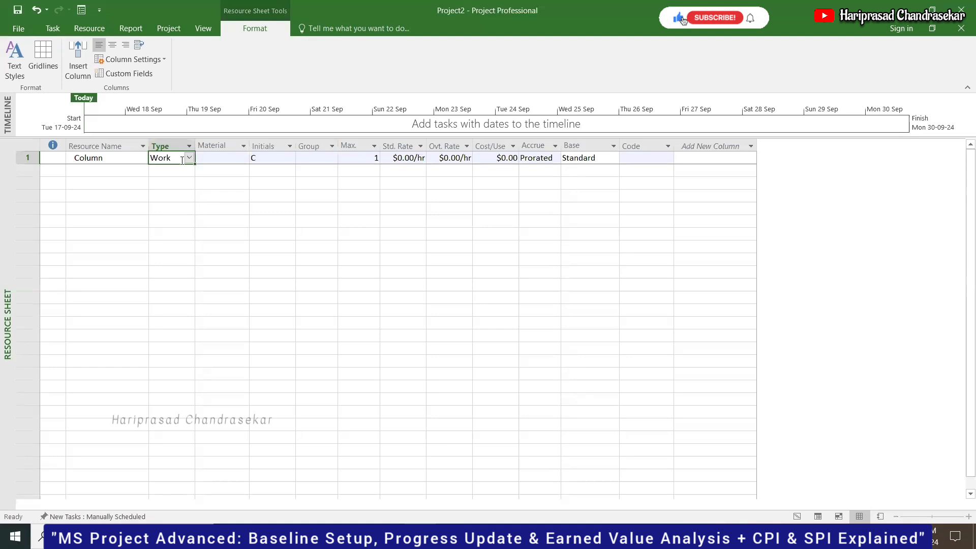
pyautogui.click(189, 158)
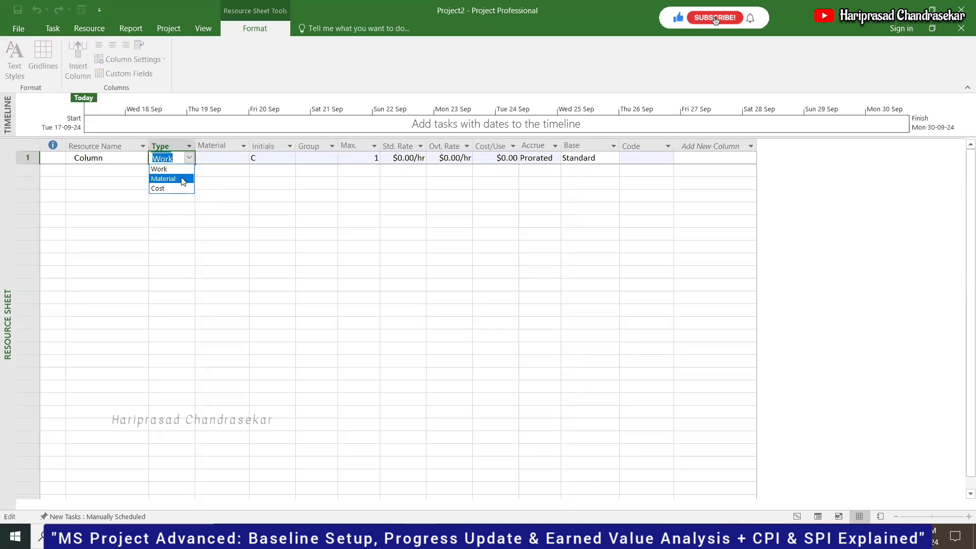
pyautogui.click(183, 179)
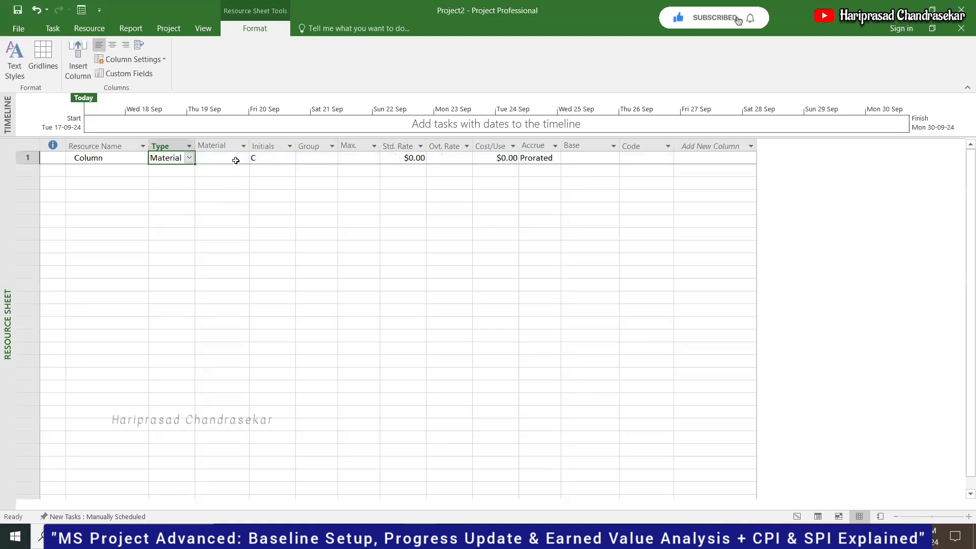
# Step: Set the Column resource's standard rate to $100
pyautogui.press('Tab')
pyautogui.press('Tab')
pyautogui.press('Tab')
pyautogui.press('Tab')
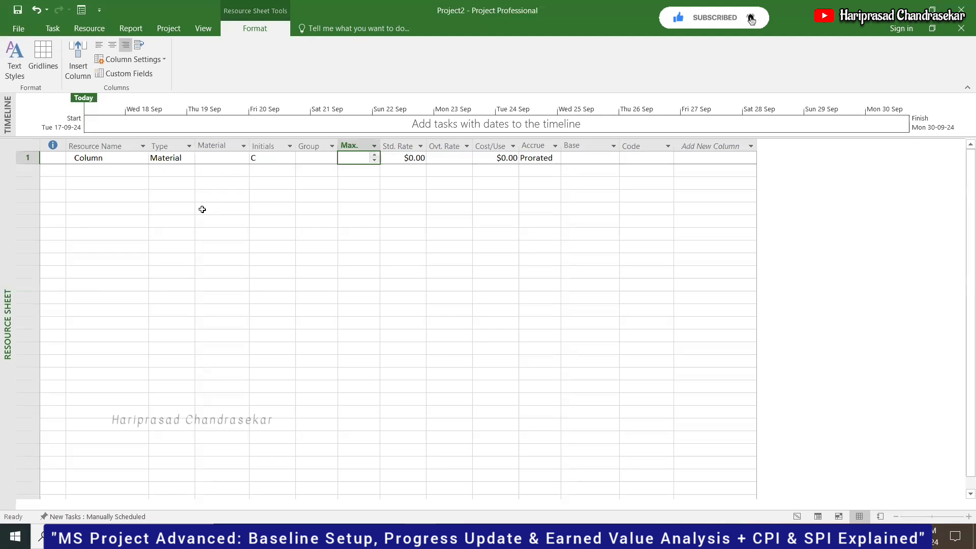
pyautogui.press('Tab')
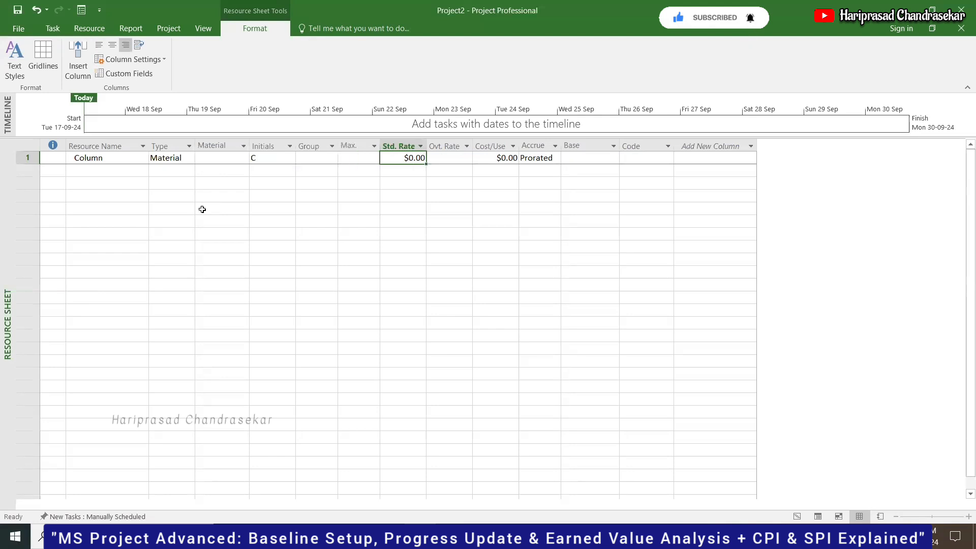
pyautogui.write('1')
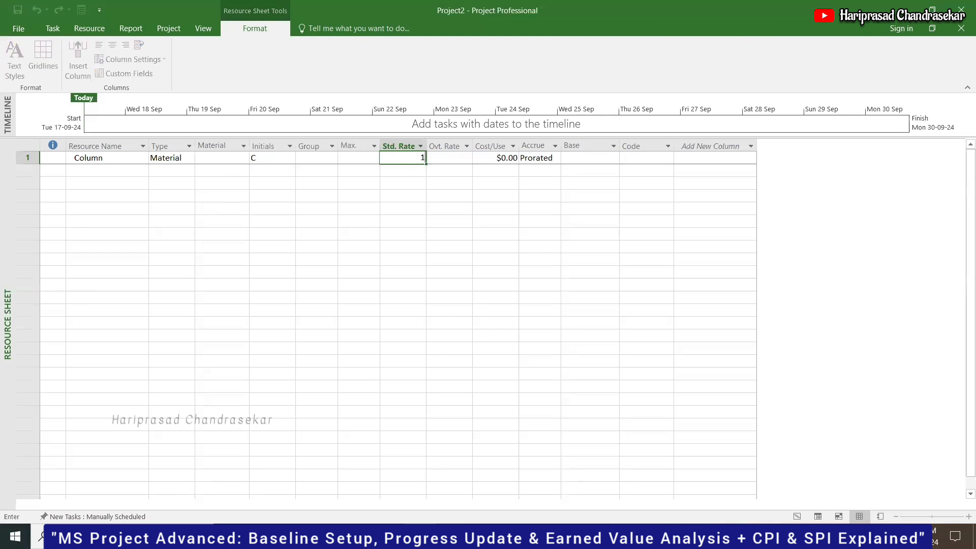
pyautogui.write('00')
pyautogui.press('Tab')
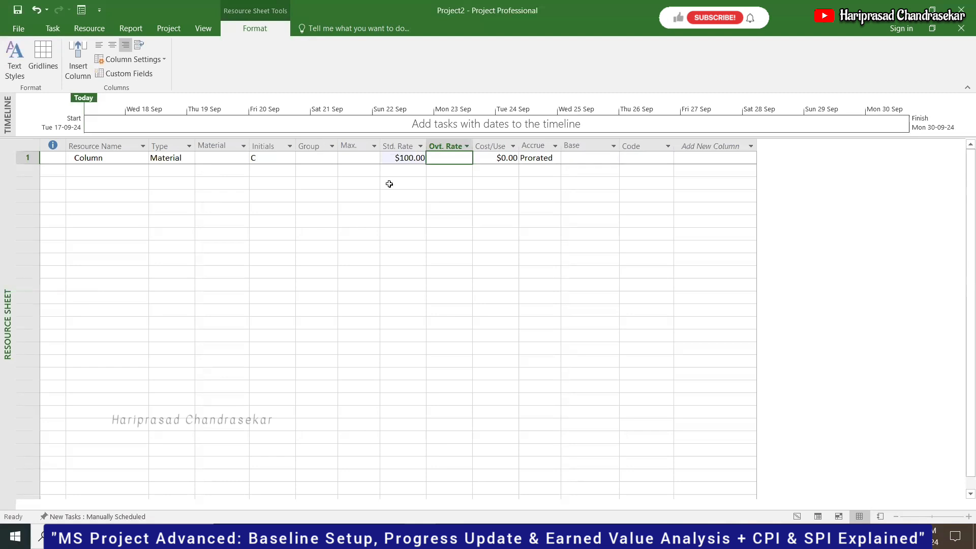
pyautogui.press('Tab')
pyautogui.press('Tab')
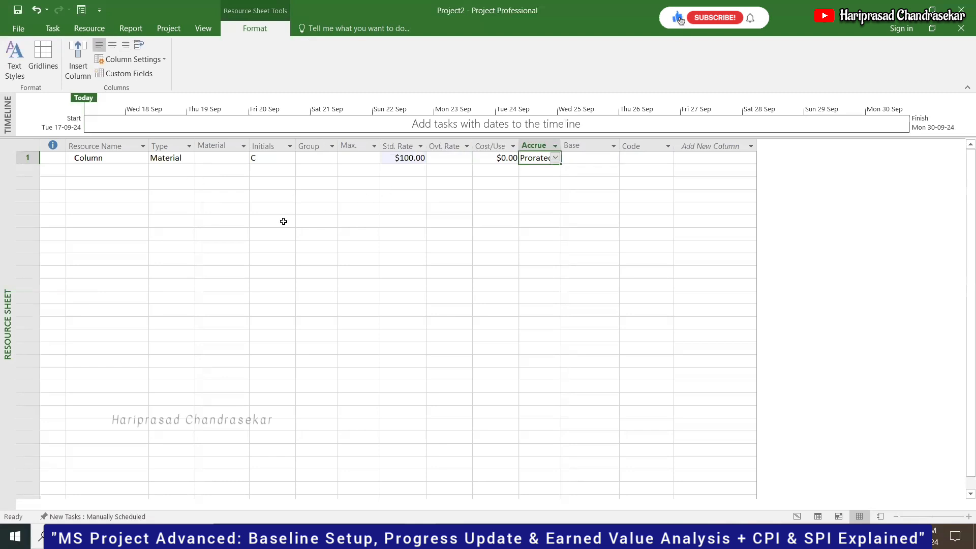
# Step: Return to the Gantt Chart and assign 1 unit of the Column resource to all ten tasks
pyautogui.click(797, 517)
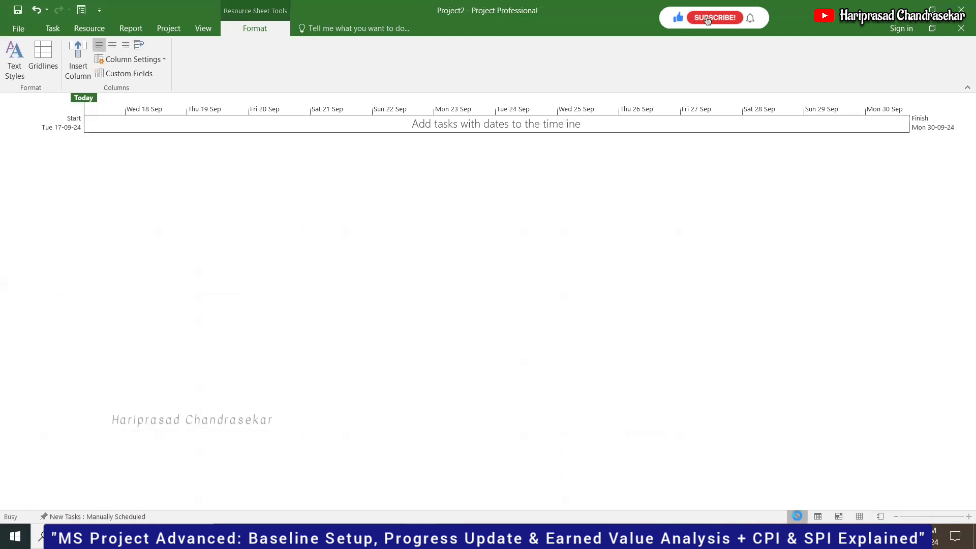
pyautogui.click(125, 183)
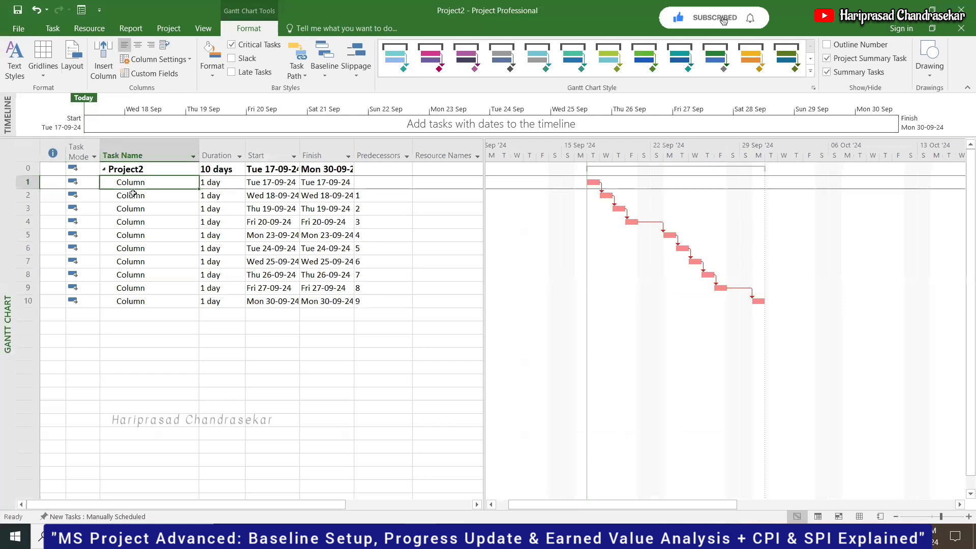
pyautogui.keyDown('shift'); pyautogui.click(136, 301); pyautogui.keyUp('shift')
pyautogui.rightClick(163, 243)
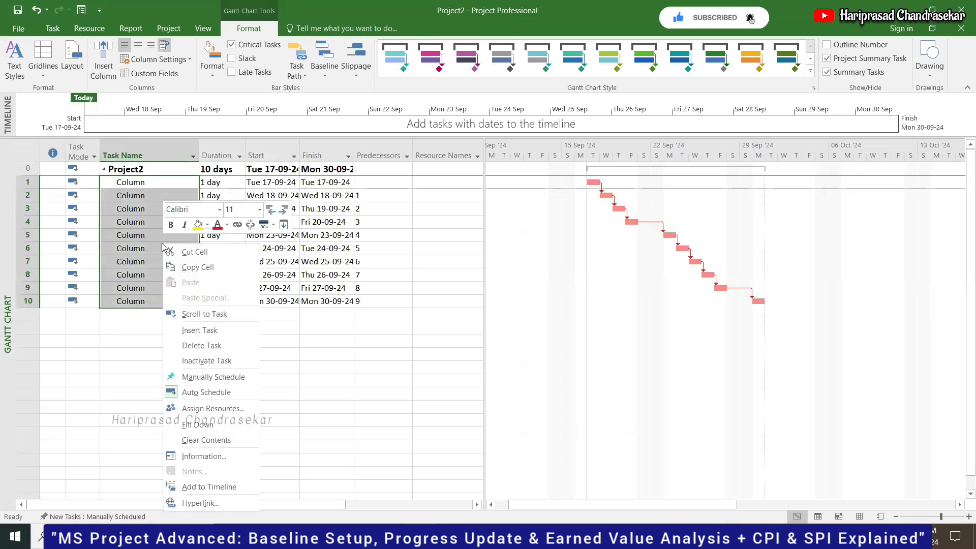
pyautogui.click(201, 410)
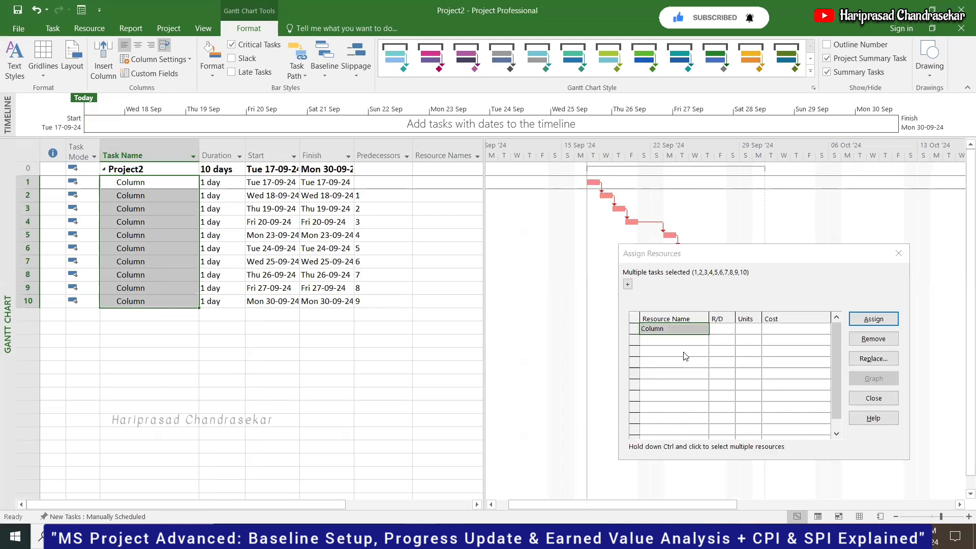
pyautogui.click(745, 330)
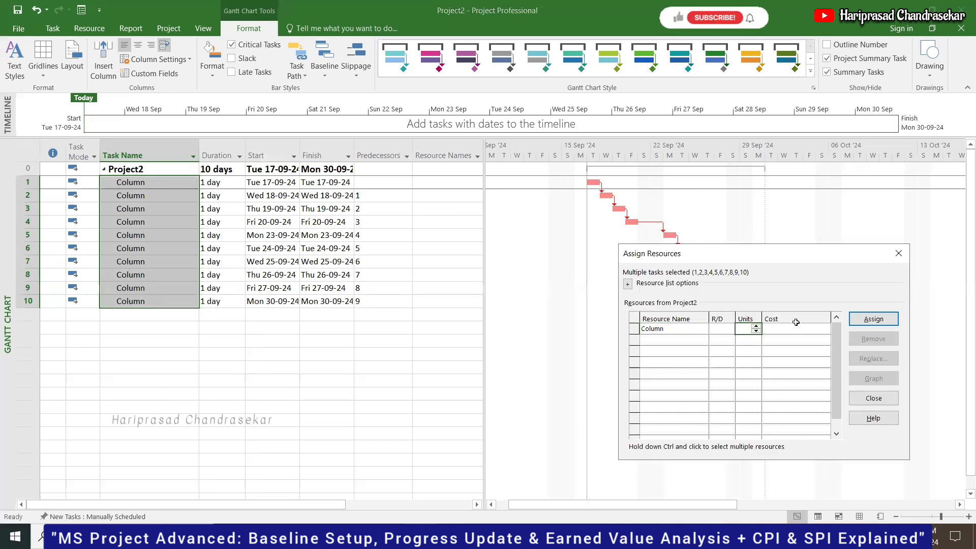
pyautogui.write('1')
pyautogui.click(873, 319)
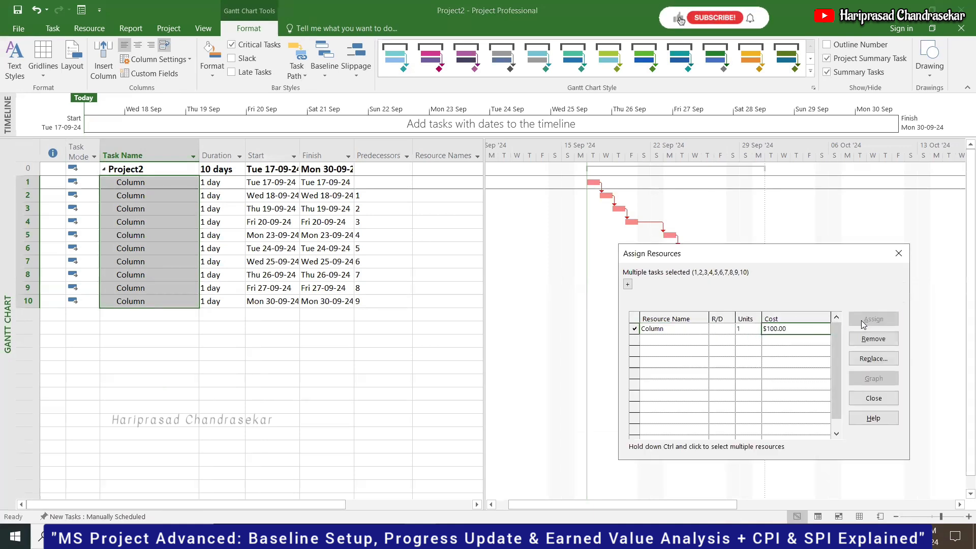
pyautogui.click(898, 254)
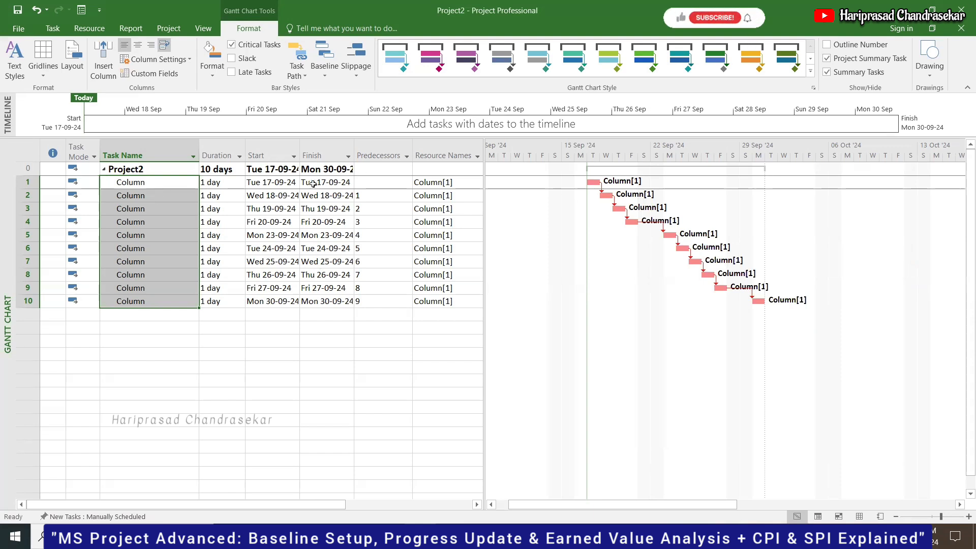
# Step: Insert a Cost column before the Predecessors column in the task table
pyautogui.rightClick(385, 153)
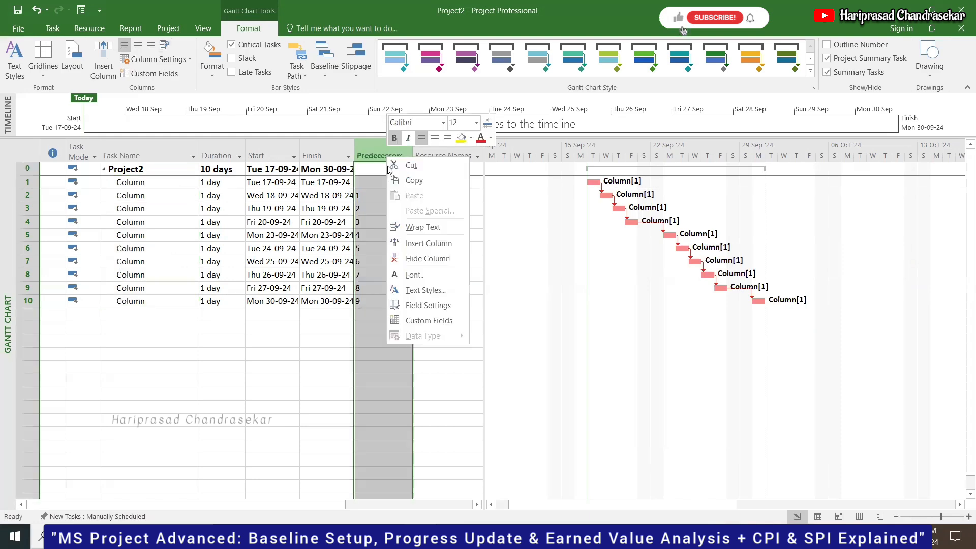
pyautogui.click(428, 243)
pyautogui.write('confirmed')
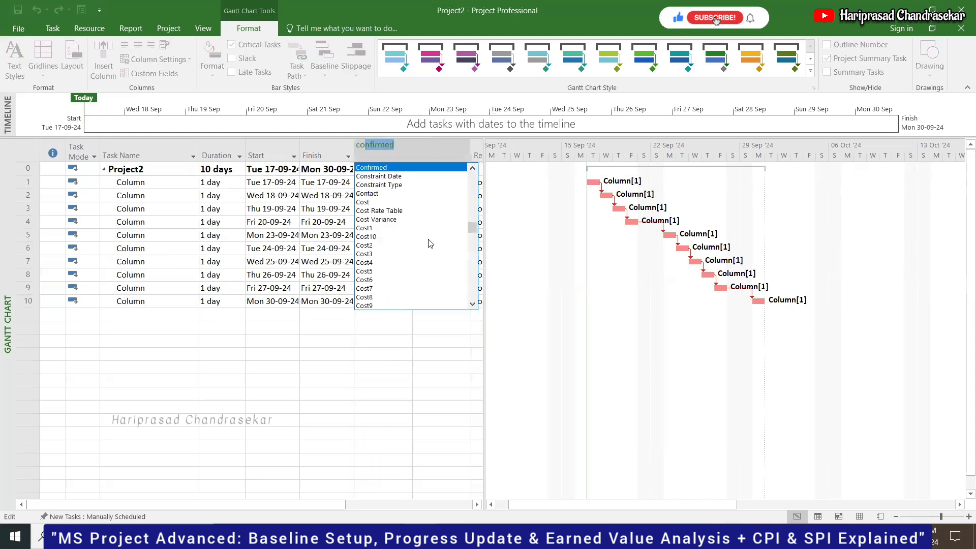
pyautogui.press('Return')
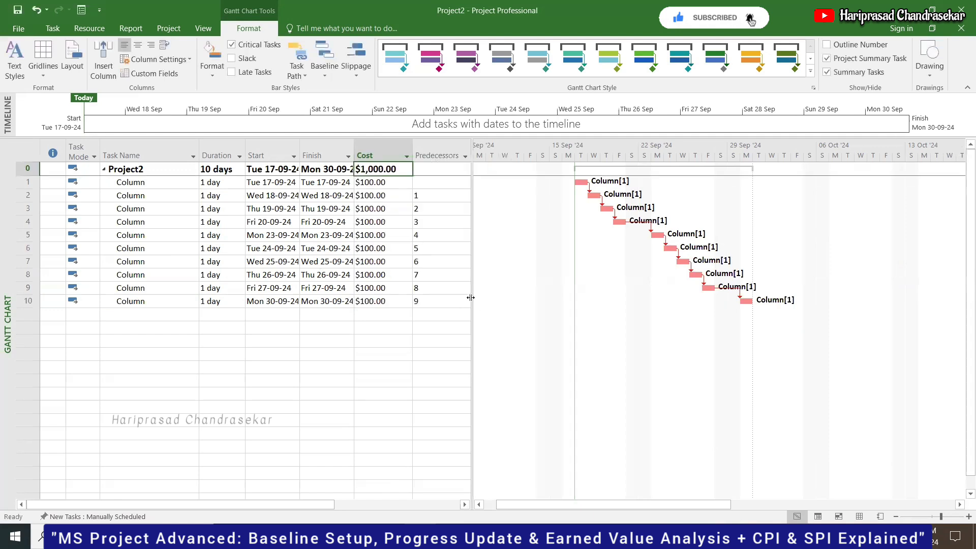
# Step: Widen the task table to show Resource Names and fit the Finish and Start columns to their contents
pyautogui.moveTo(470, 297); pyautogui.dragTo(553, 300)
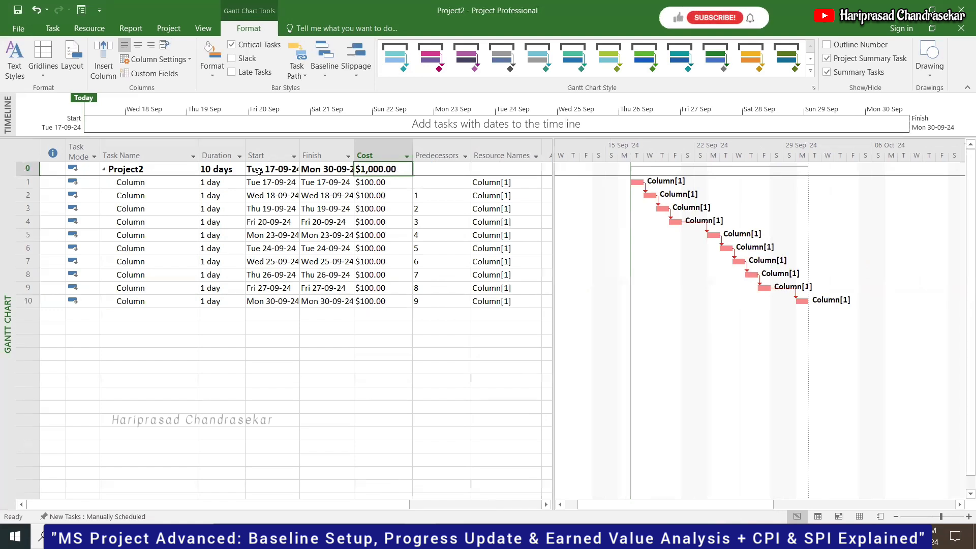
pyautogui.doubleClick(354, 155)
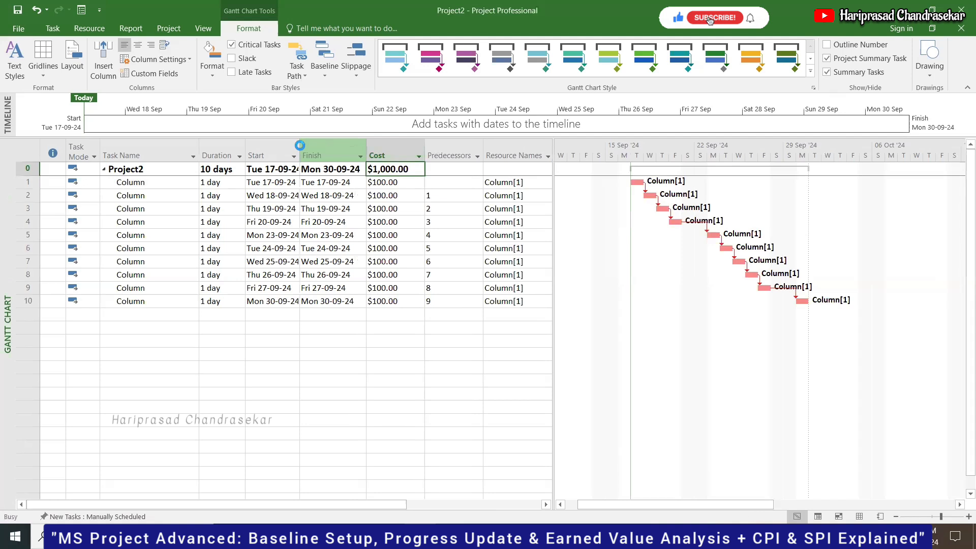
pyautogui.doubleClick(300, 148)
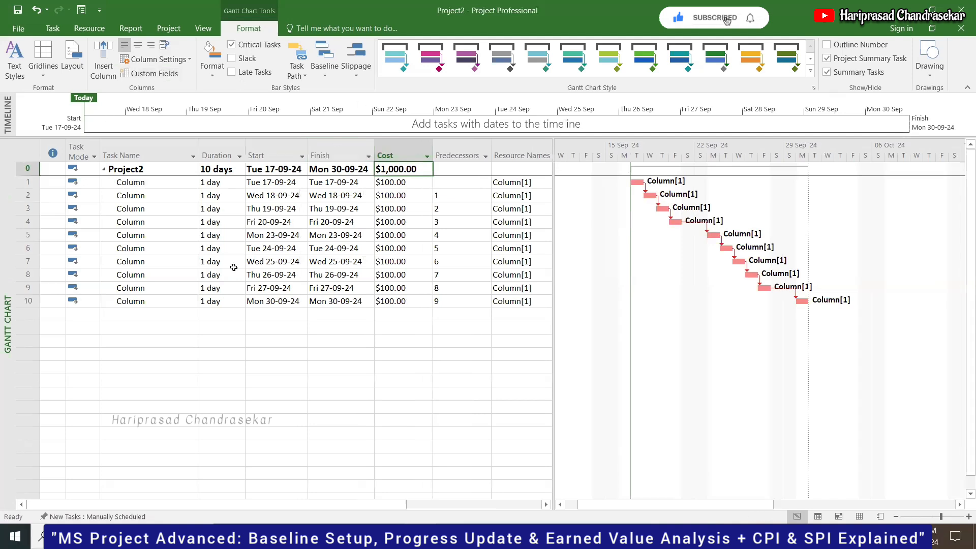
# Step: Set the baseline for the entire project using the default Baseline
pyautogui.click(167, 28)
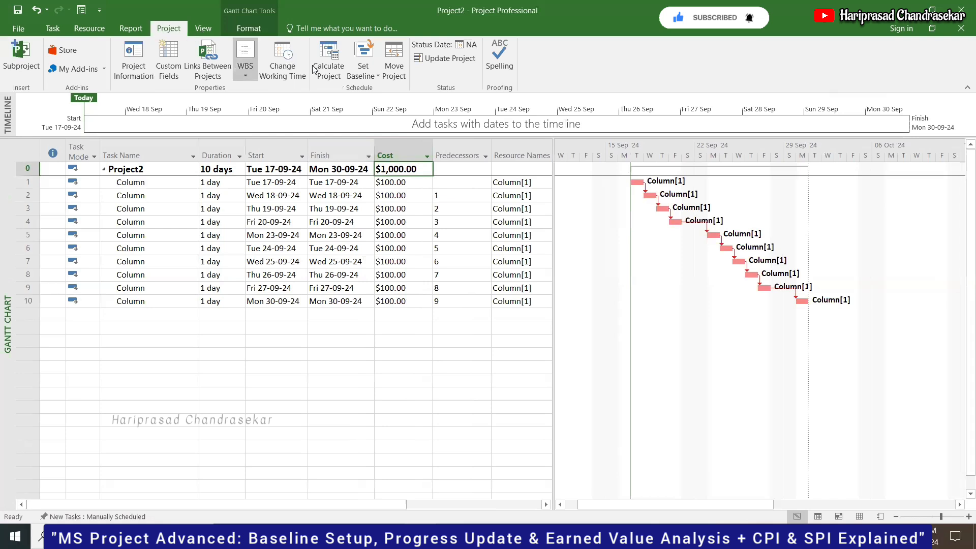
pyautogui.click(371, 77)
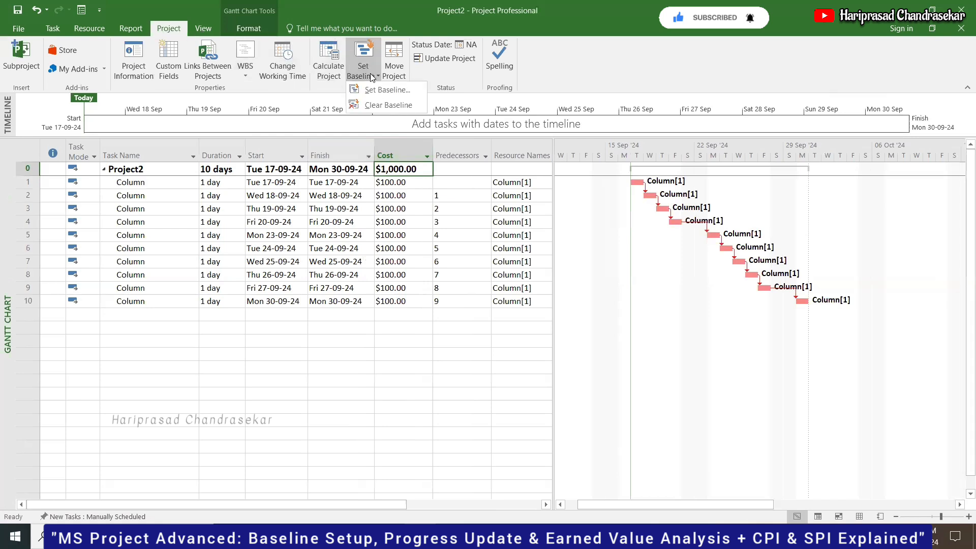
pyautogui.click(389, 90)
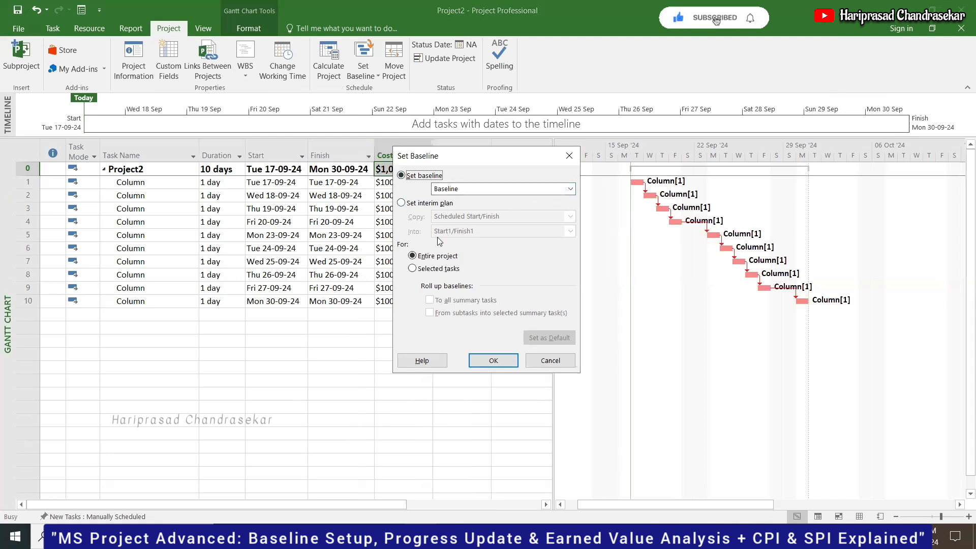
pyautogui.click(500, 361)
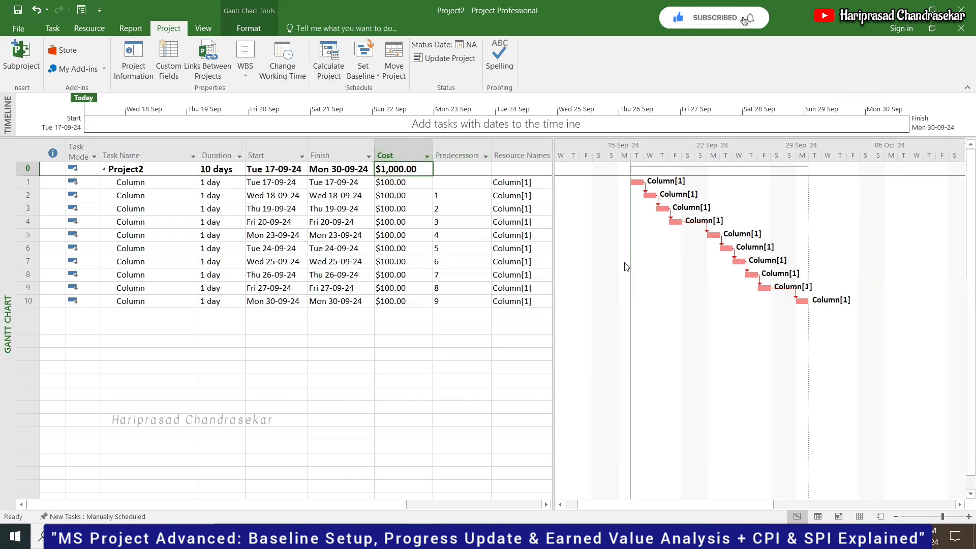
pyautogui.click(361, 80)
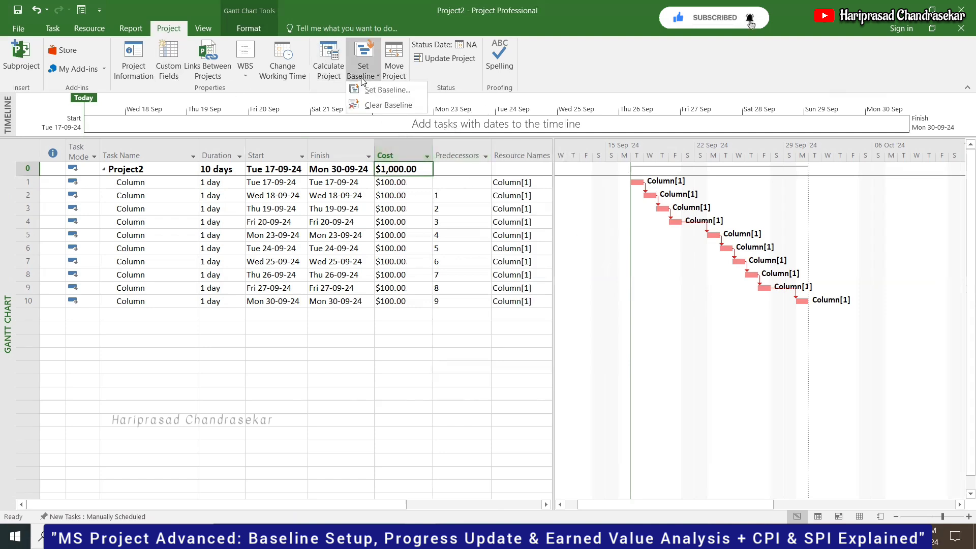
pyautogui.click(620, 297)
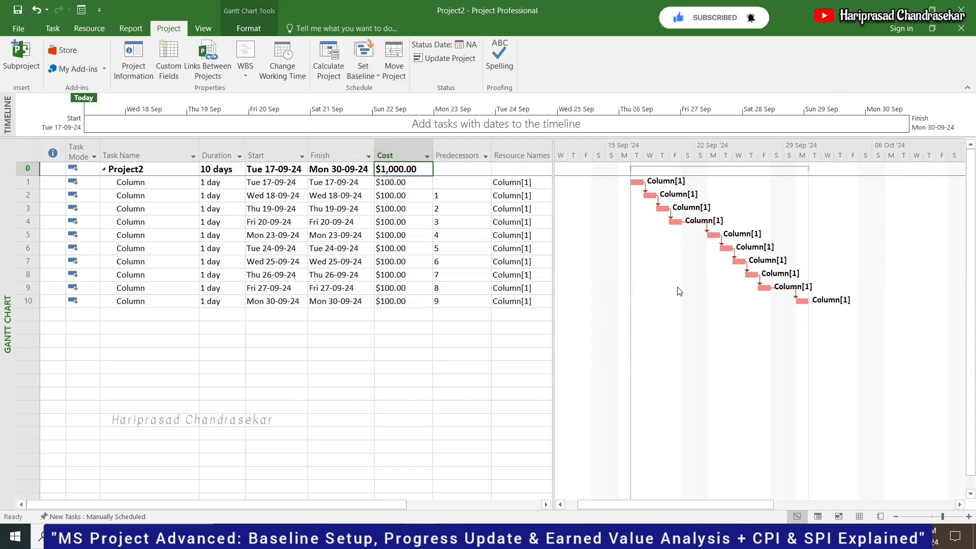
# Step: Examine the Gantt chart's bar style definitions through to the end of the list, leaving them unedited
pyautogui.rightClick(658, 269)
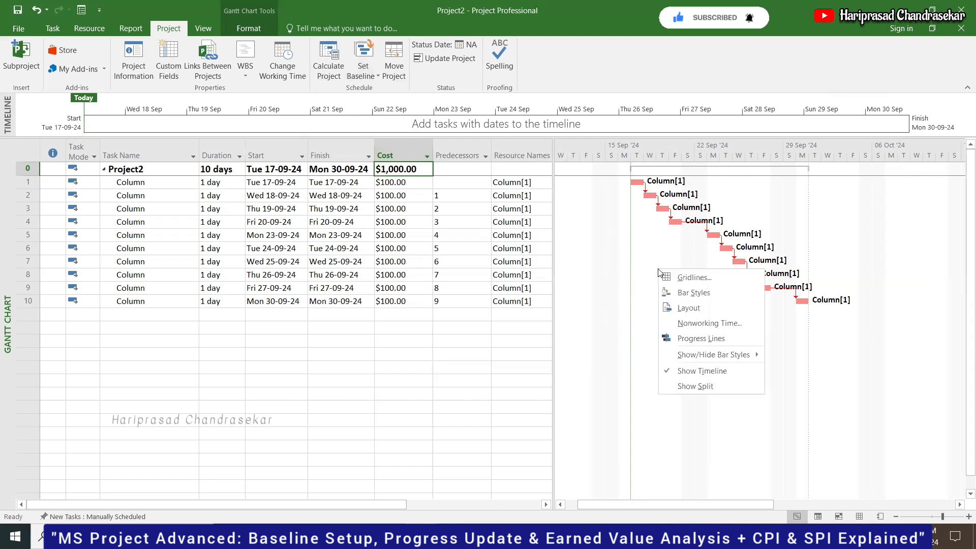
pyautogui.click(713, 294)
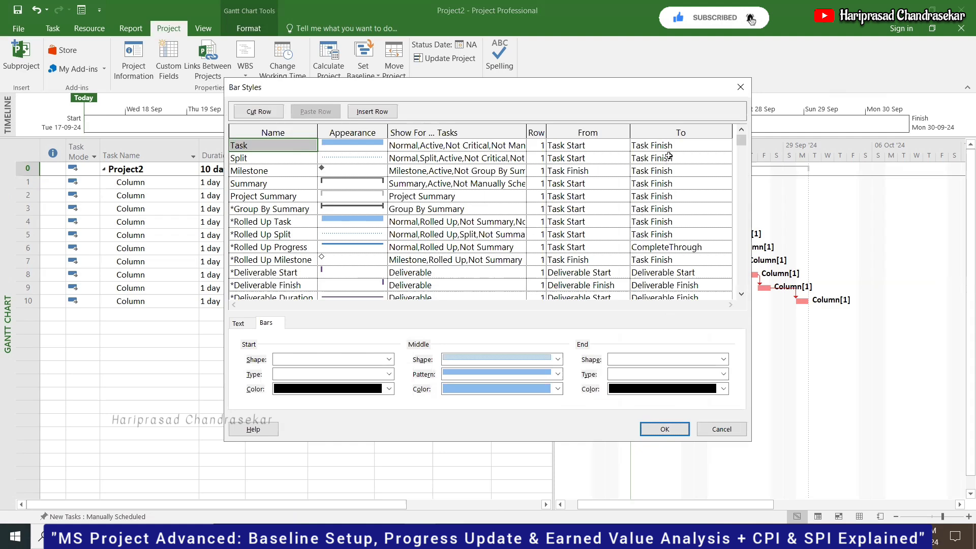
pyautogui.moveTo(742, 141); pyautogui.dragTo(407, 221)
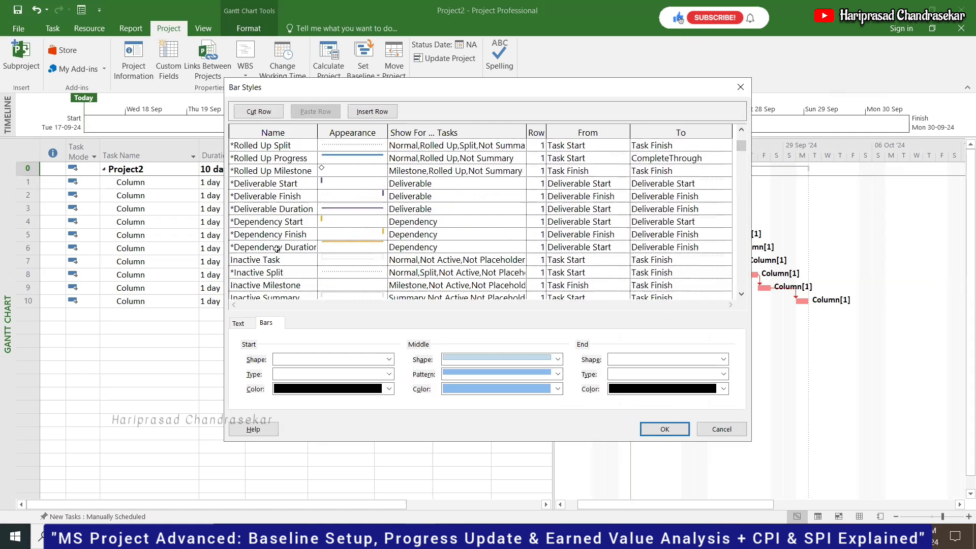
pyautogui.click(285, 158)
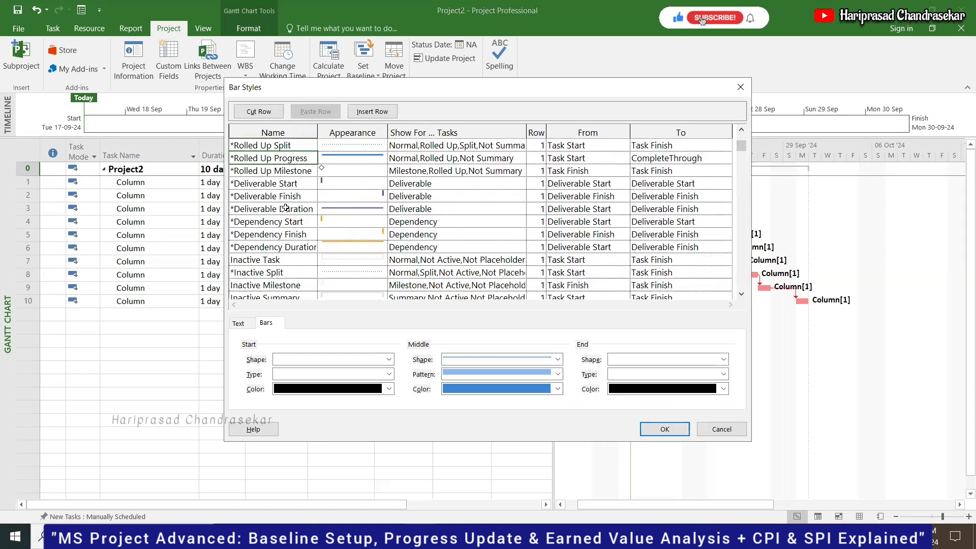
pyautogui.click(283, 271)
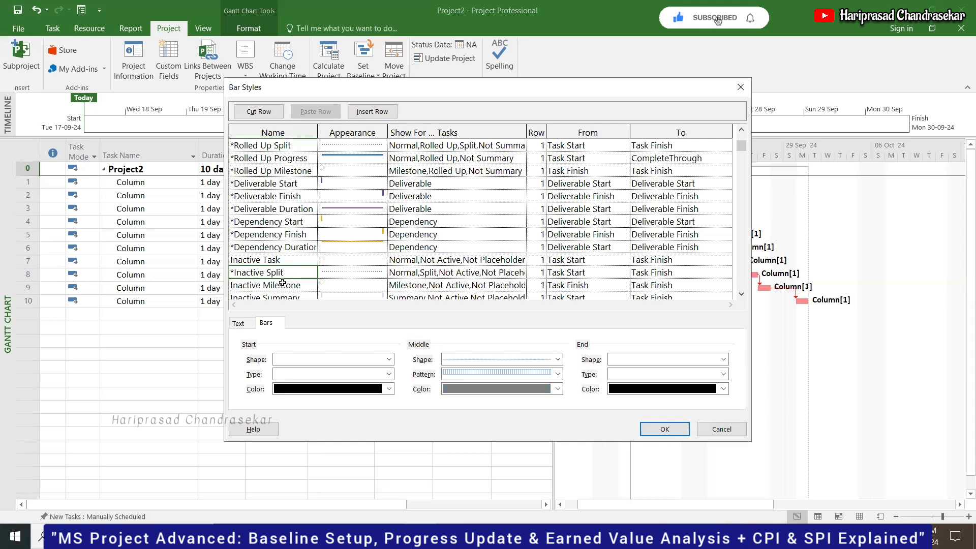
pyautogui.click(743, 294)
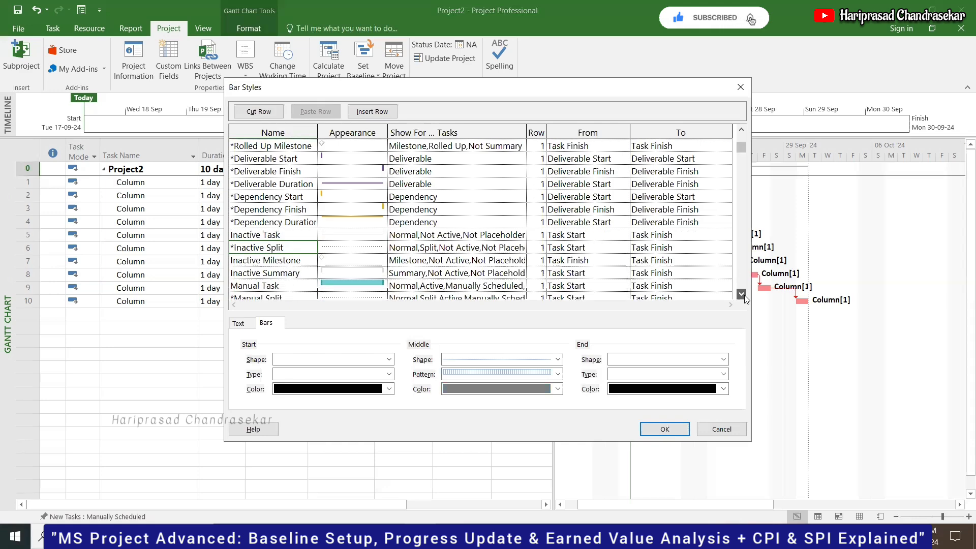
pyautogui.click(741, 294)
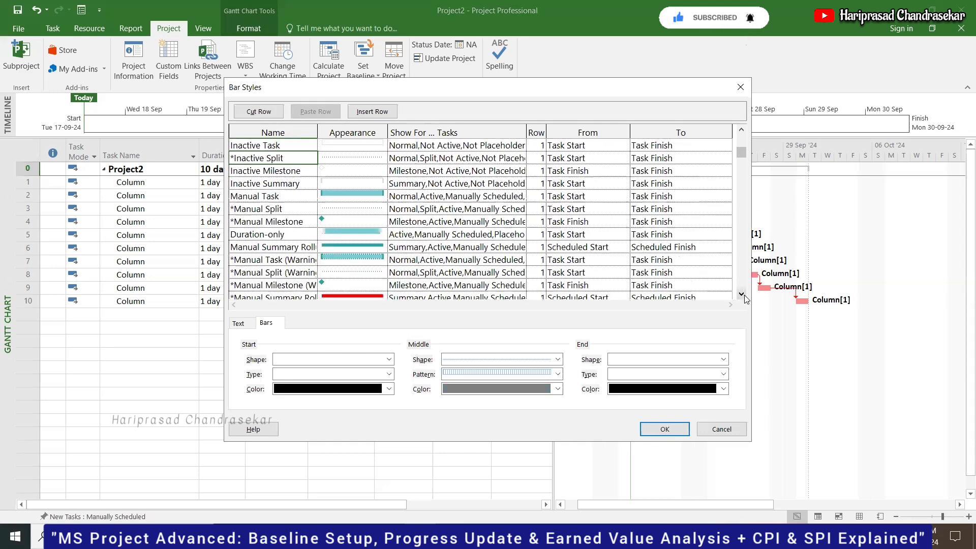
pyautogui.click(742, 294)
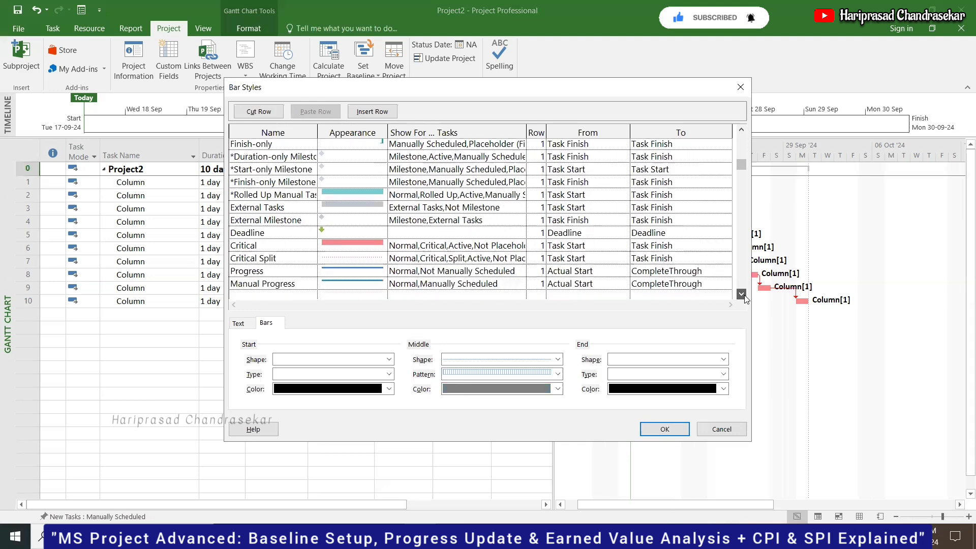
pyautogui.moveTo(743, 174); pyautogui.dragTo(750, 134)
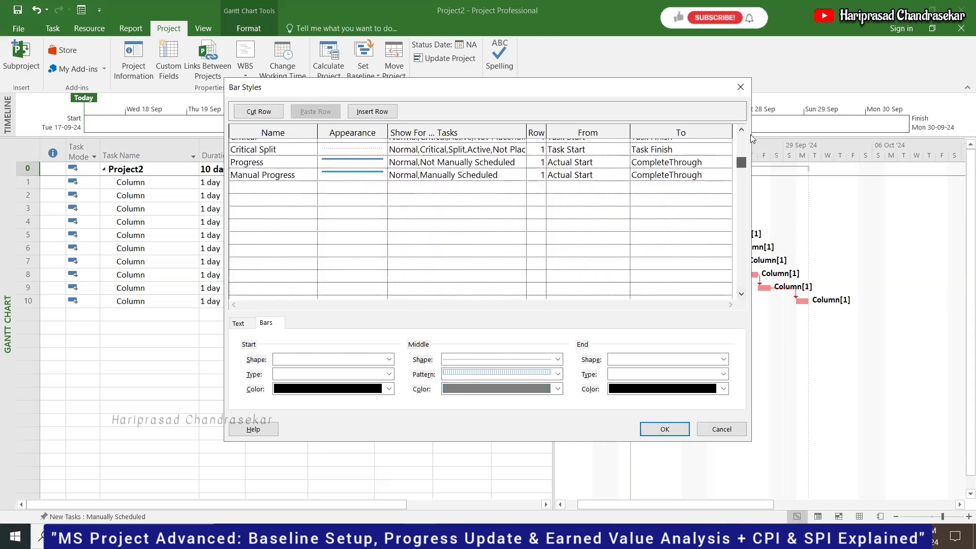
pyautogui.click(740, 87)
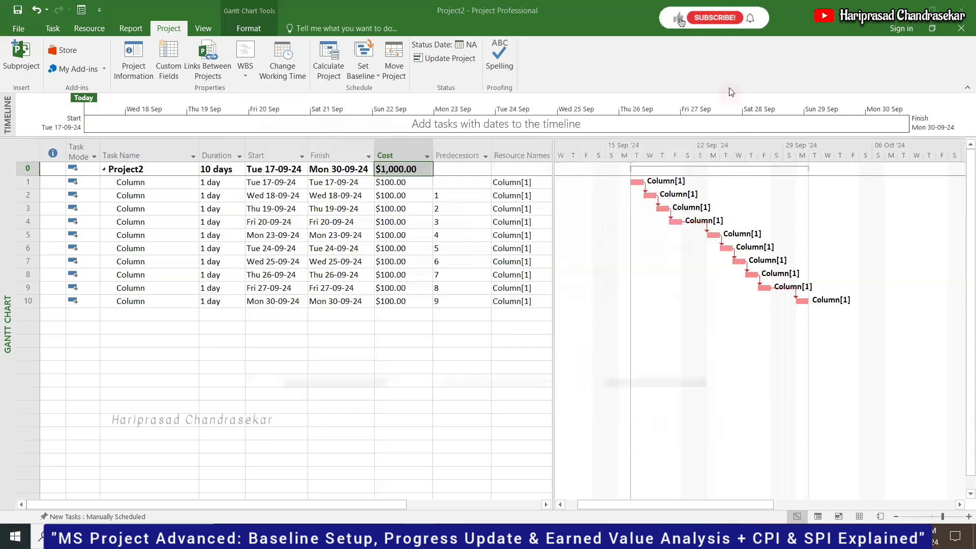
# Step: Display the bars and slippage lines of the baseline last saved on Tue 17-09-24 in the Gantt chart
pyautogui.click(248, 28)
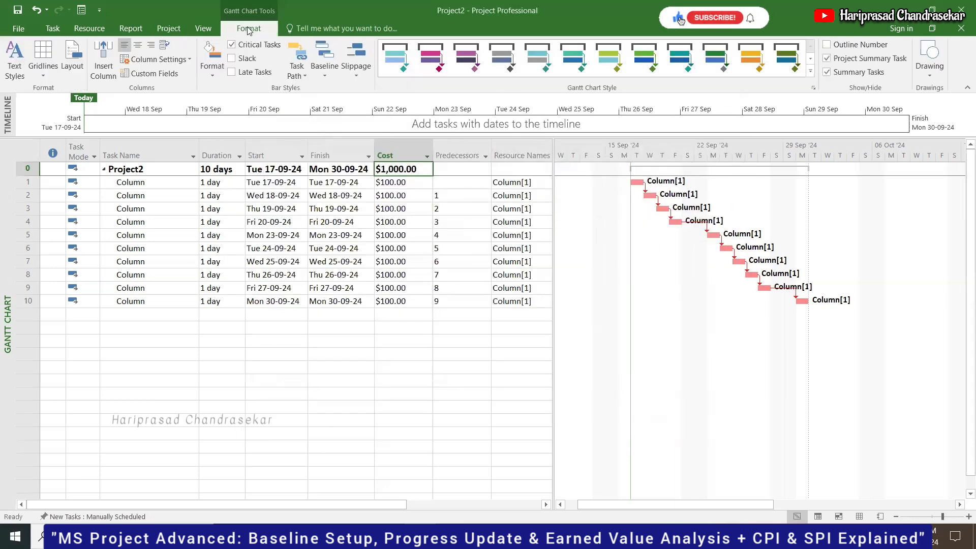
pyautogui.click(324, 67)
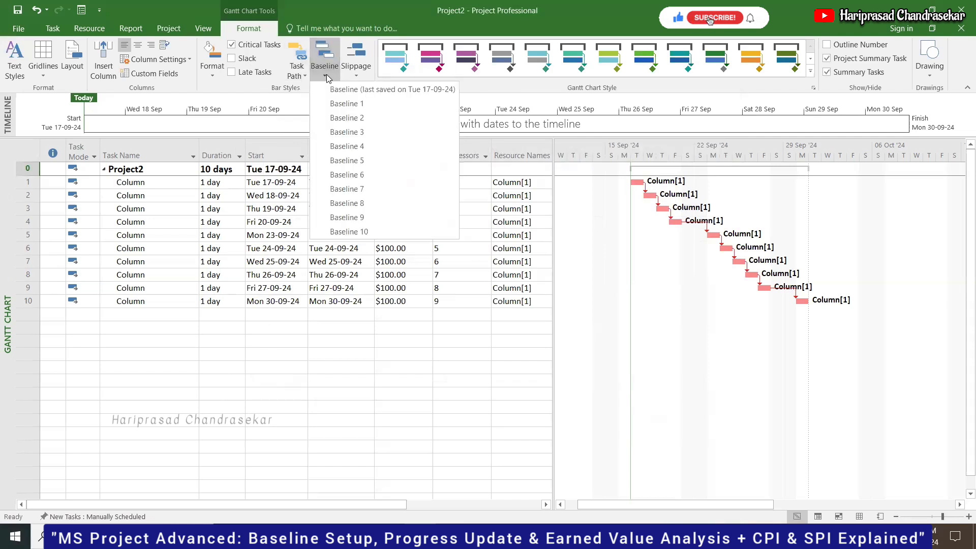
pyautogui.click(351, 90)
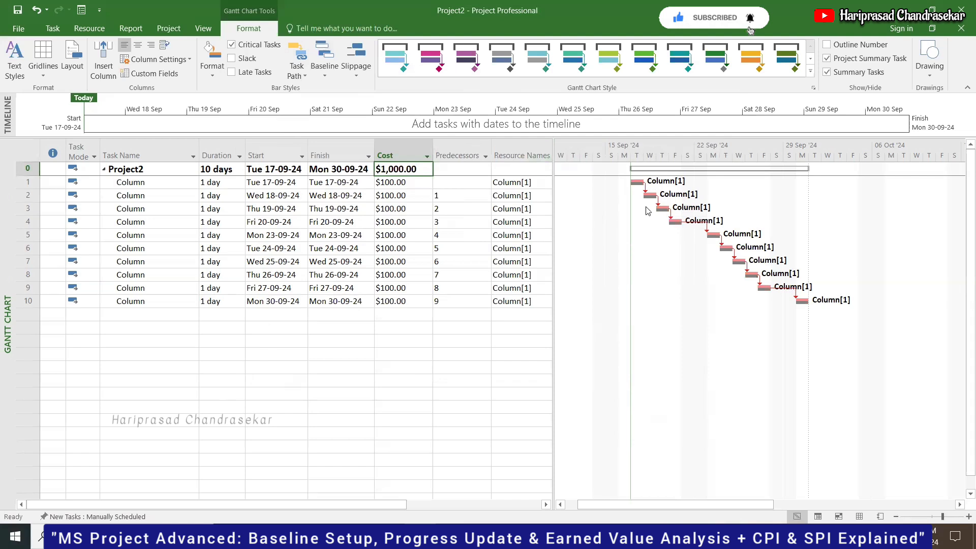
pyautogui.click(325, 76)
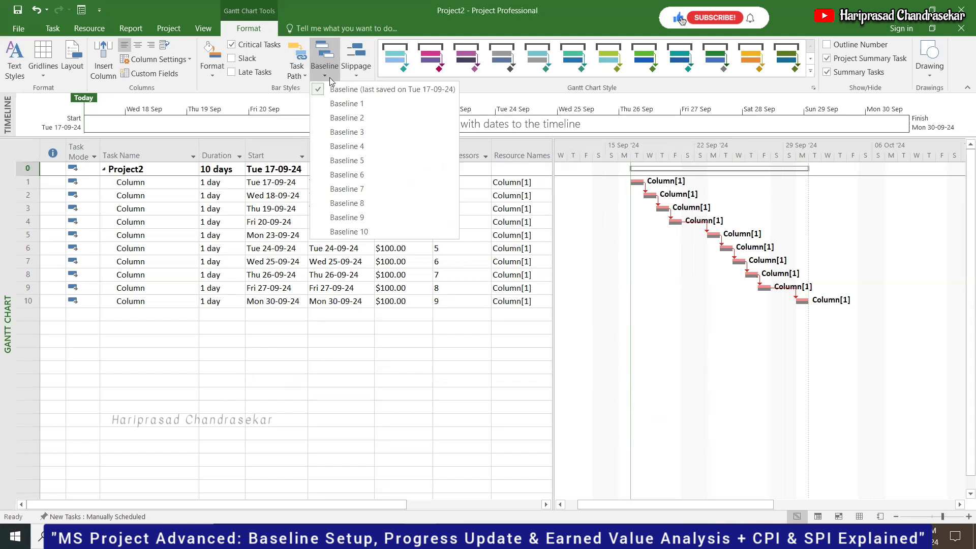
pyautogui.click(355, 66)
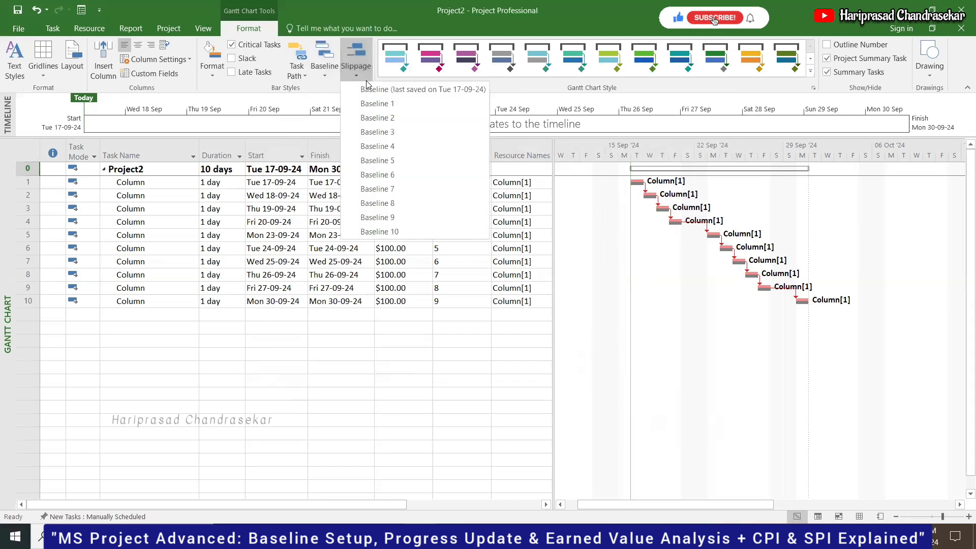
pyautogui.click(393, 90)
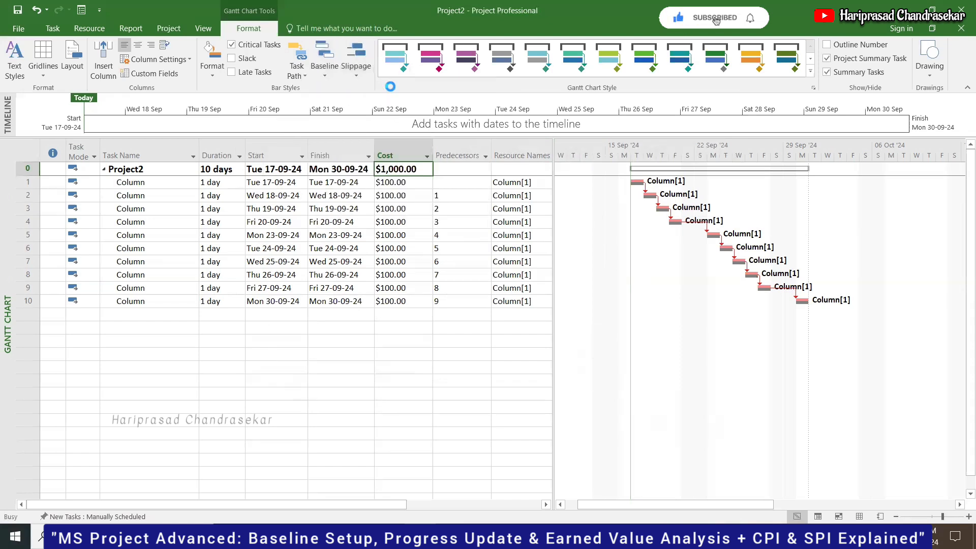
pyautogui.click(358, 78)
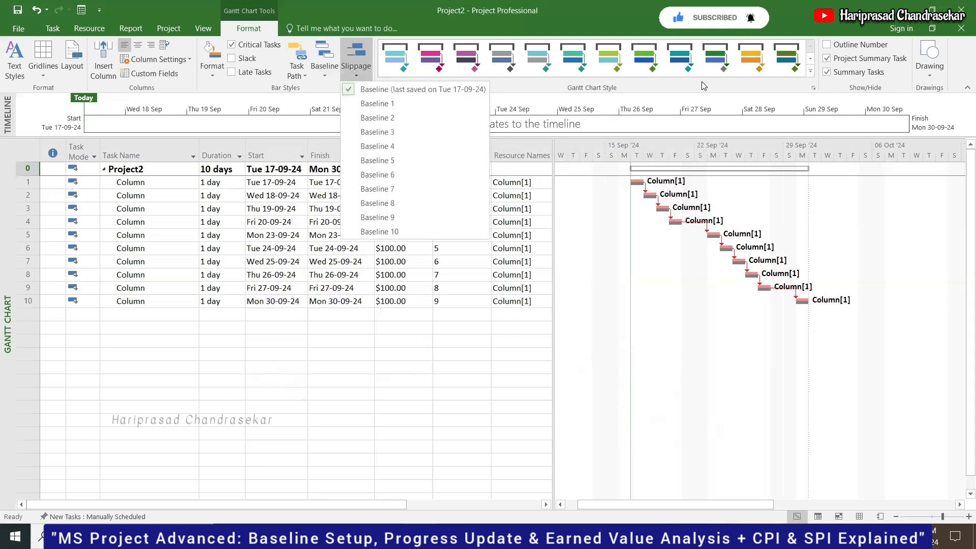
pyautogui.click(684, 324)
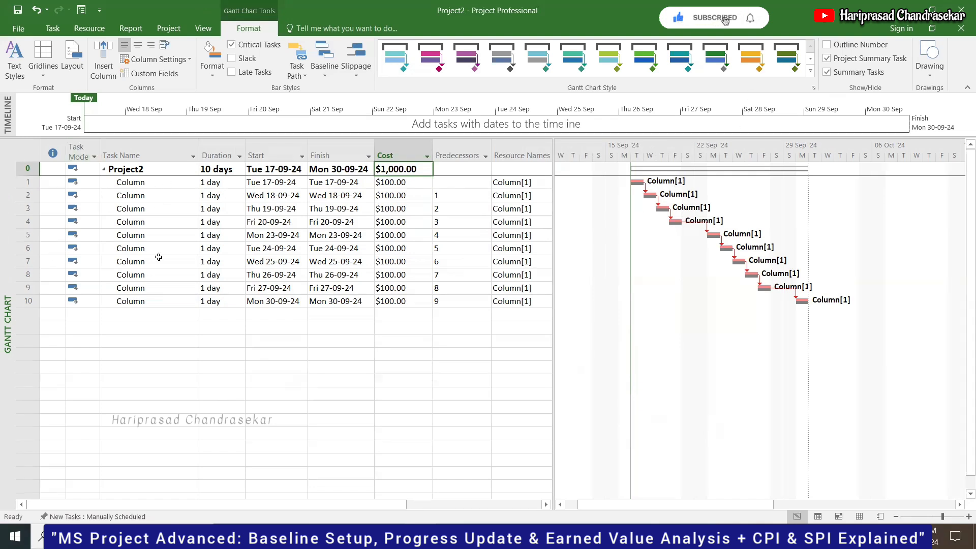
# Step: Mark the first three Column tasks as 100% complete
pyautogui.click(188, 188)
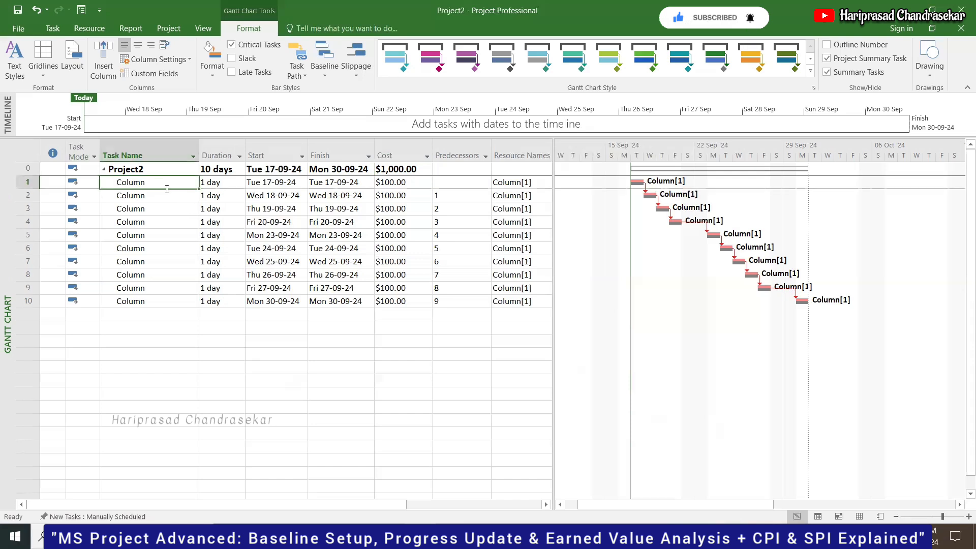
pyautogui.click(62, 32)
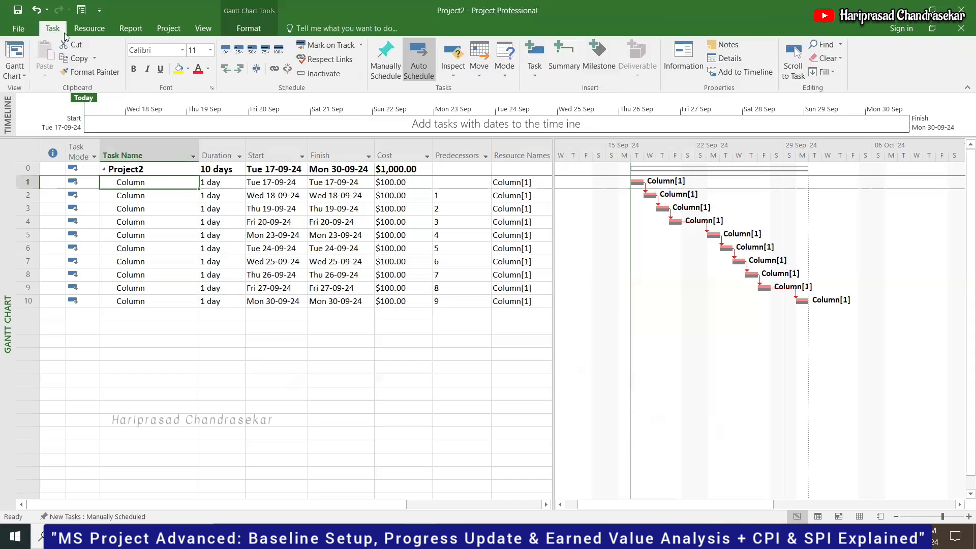
pyautogui.click(280, 52)
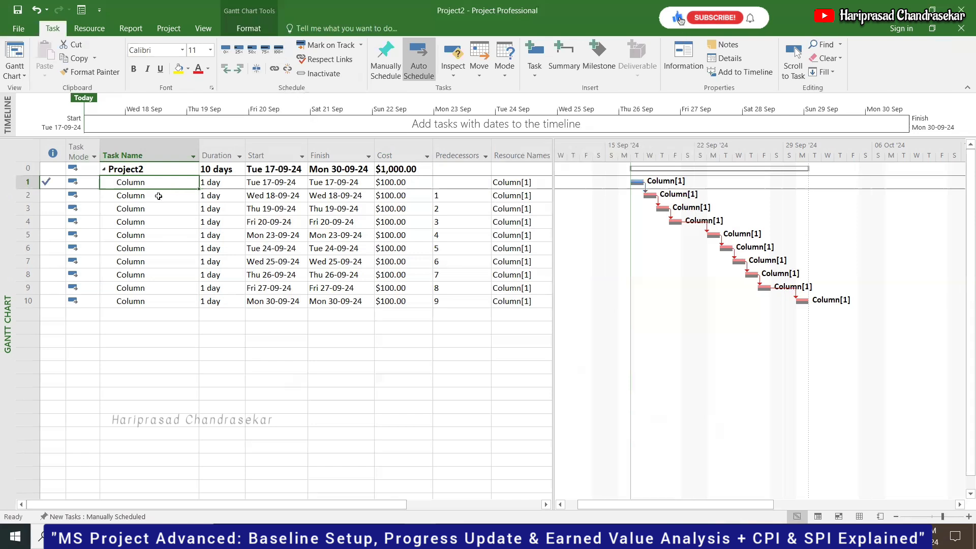
pyautogui.click(130, 195)
pyautogui.click(279, 50)
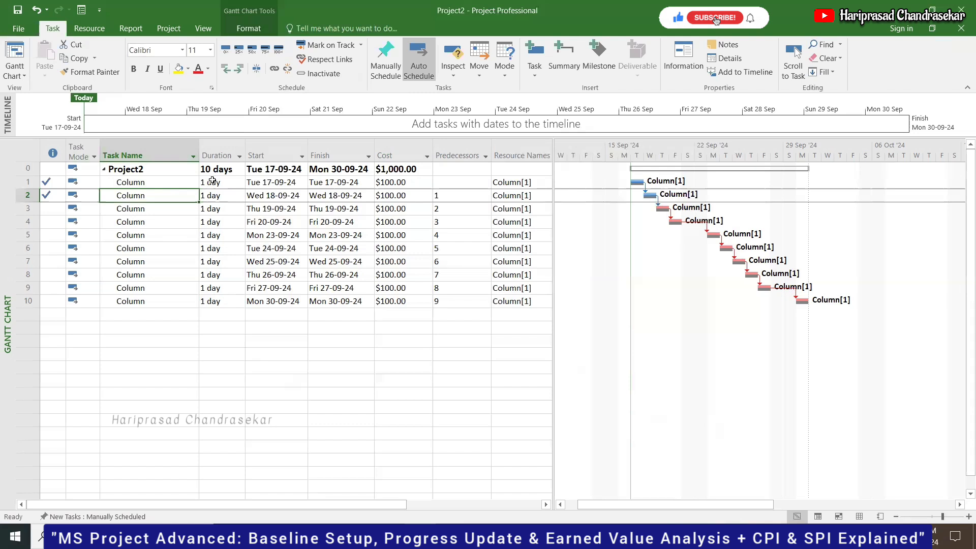
pyautogui.click(178, 209)
pyautogui.click(279, 51)
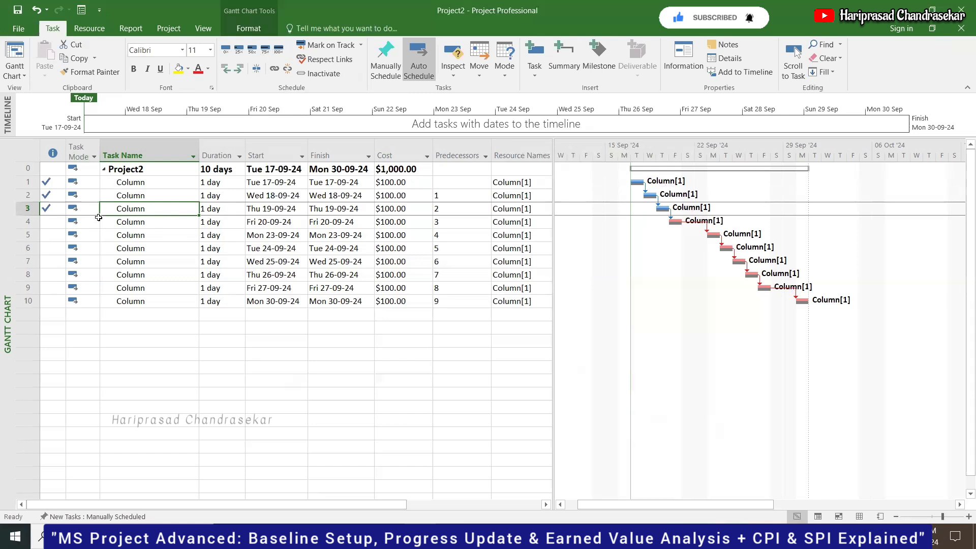
pyautogui.click(147, 221)
pyautogui.click(147, 235)
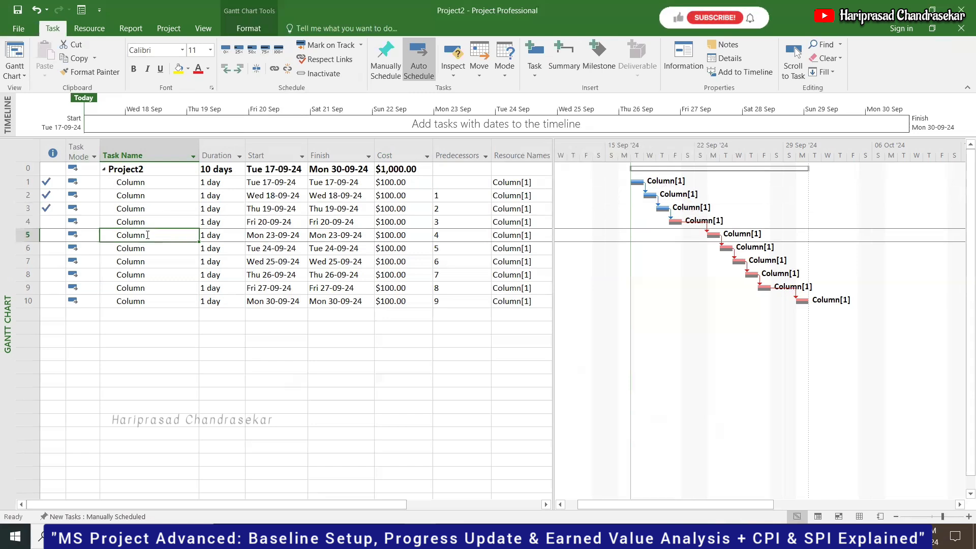
pyautogui.click(344, 237)
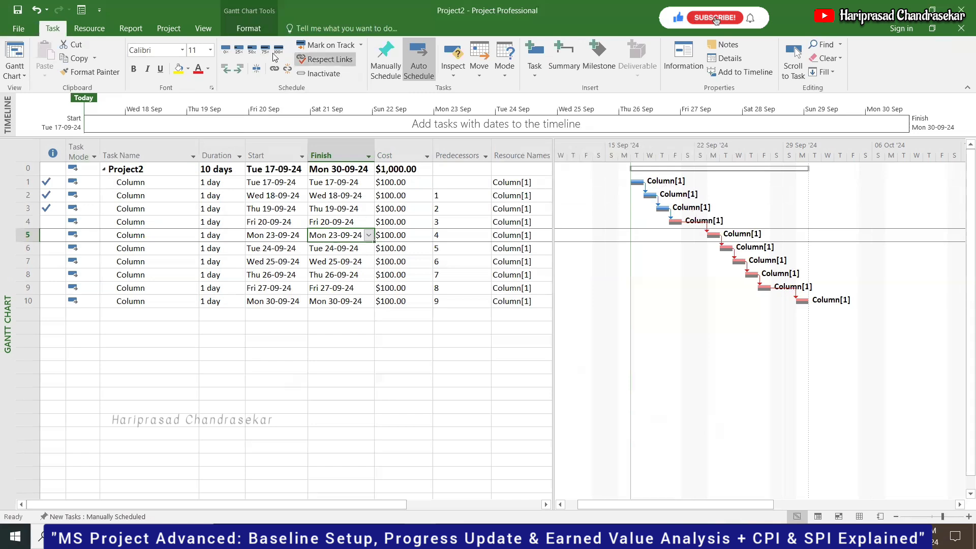
# Step: Set the project's status date to Tue 24-09-24
pyautogui.click(179, 27)
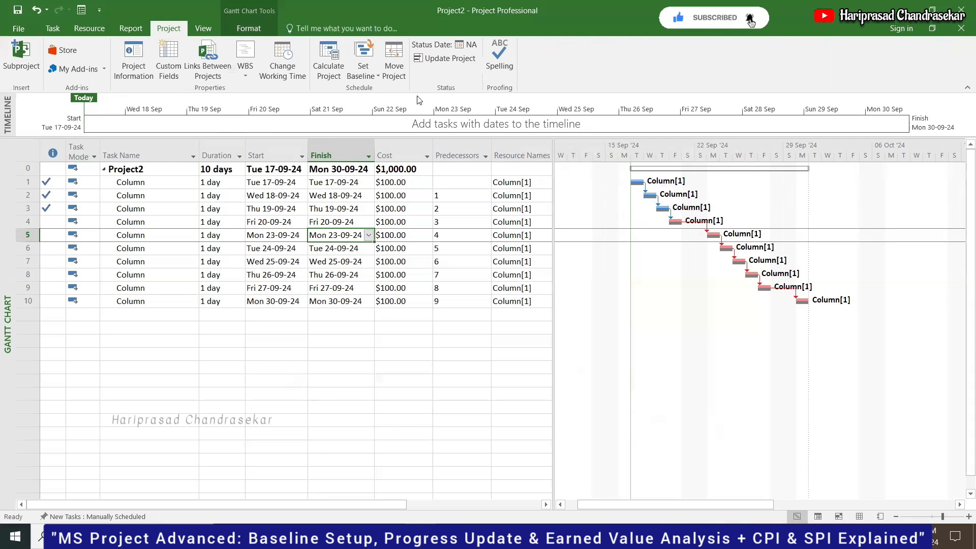
pyautogui.click(463, 44)
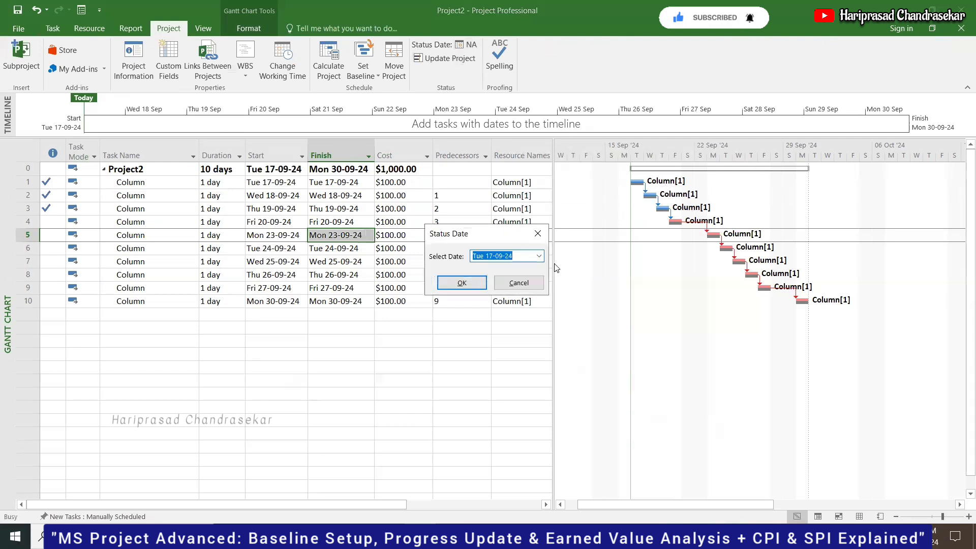
pyautogui.click(539, 257)
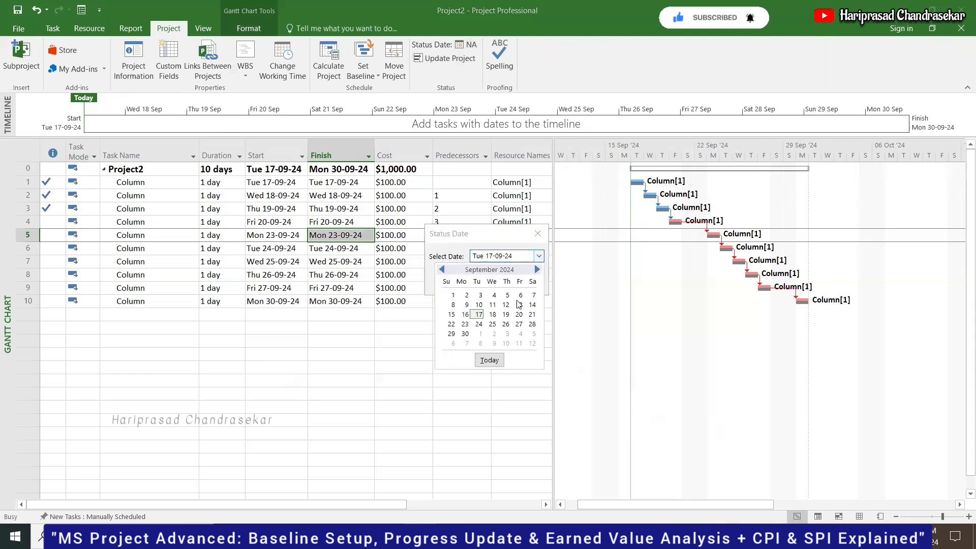
pyautogui.click(477, 325)
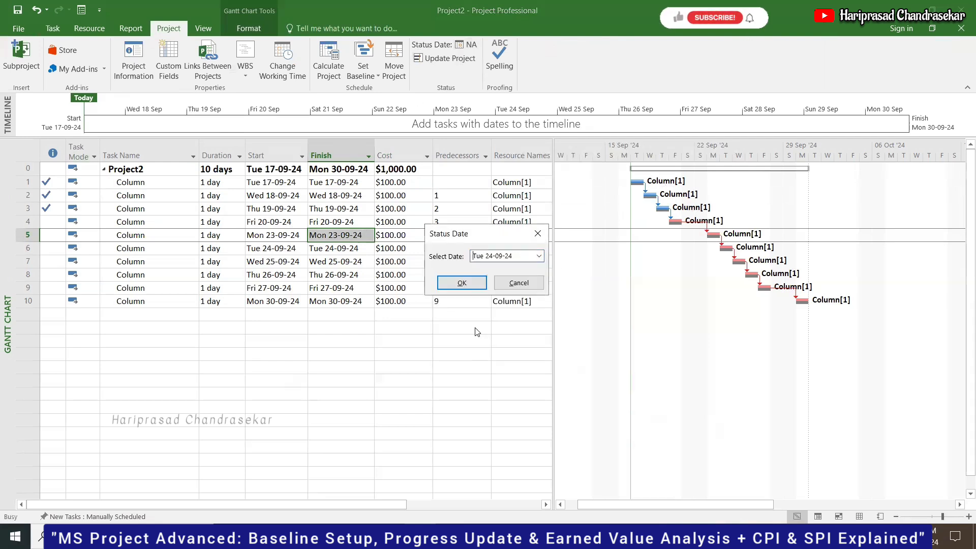
pyautogui.click(463, 286)
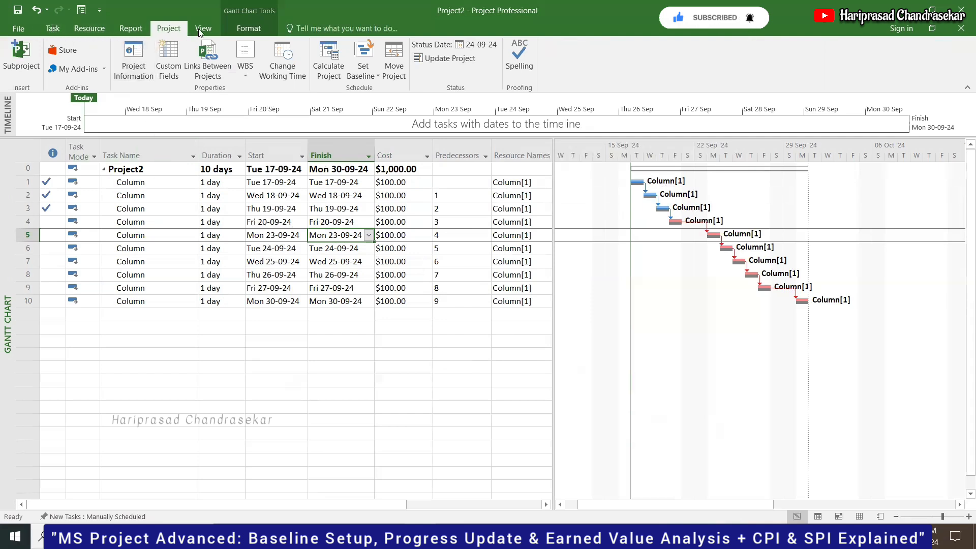
# Step: Update the entire project's work as complete through Tue 24-09-24 with the 0% - 100% complete option, and undo that update
pyautogui.click(448, 60)
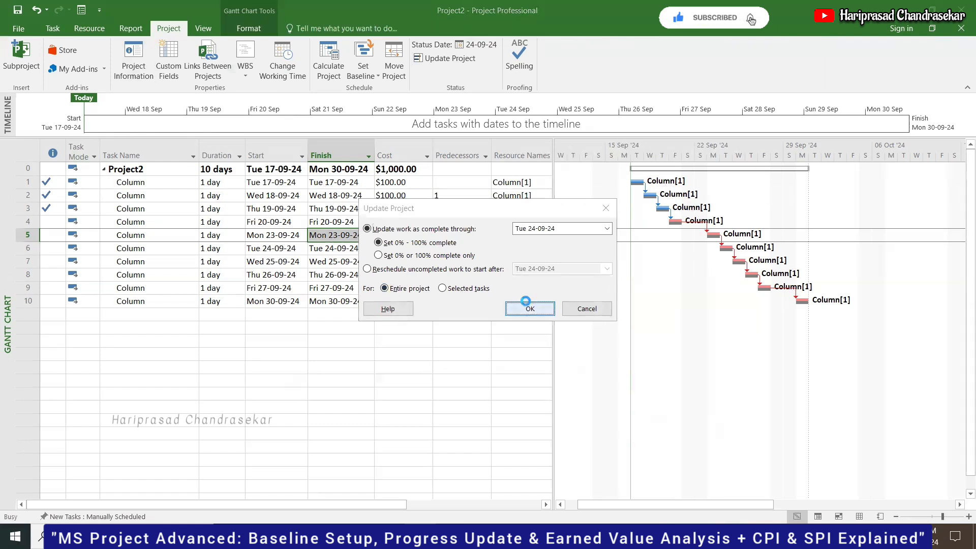
pyautogui.click(530, 309)
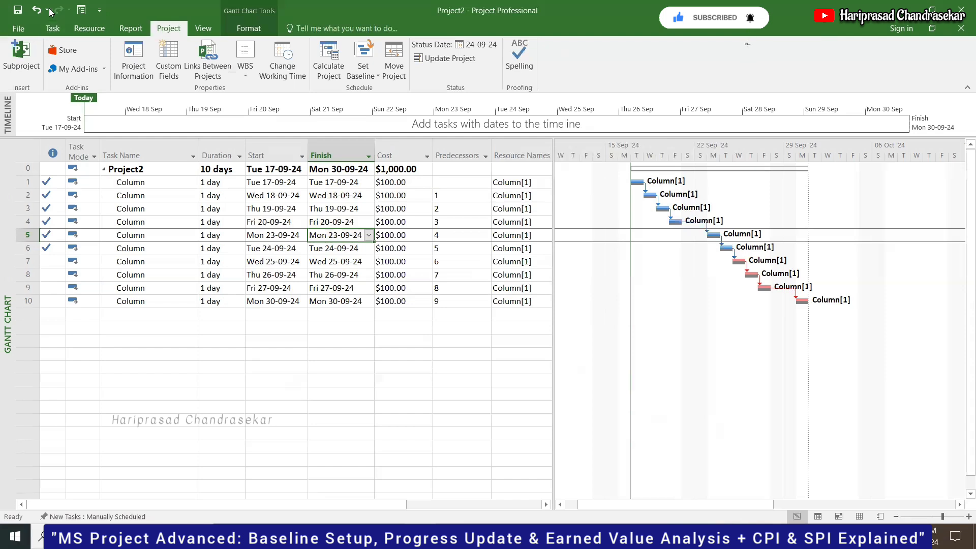
pyautogui.click(34, 11)
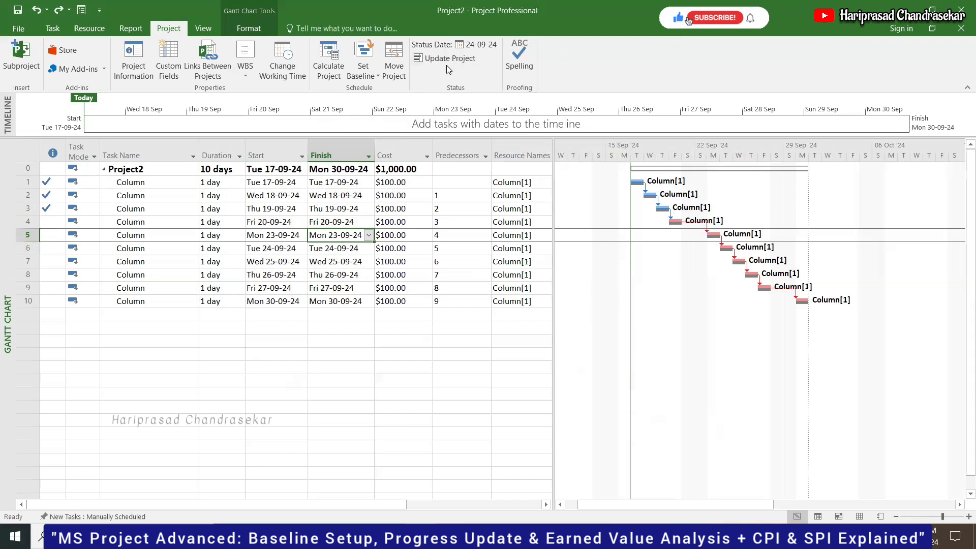
# Step: Set the project's status date to Mon 23-09-24
pyautogui.click(475, 45)
pyautogui.click(539, 256)
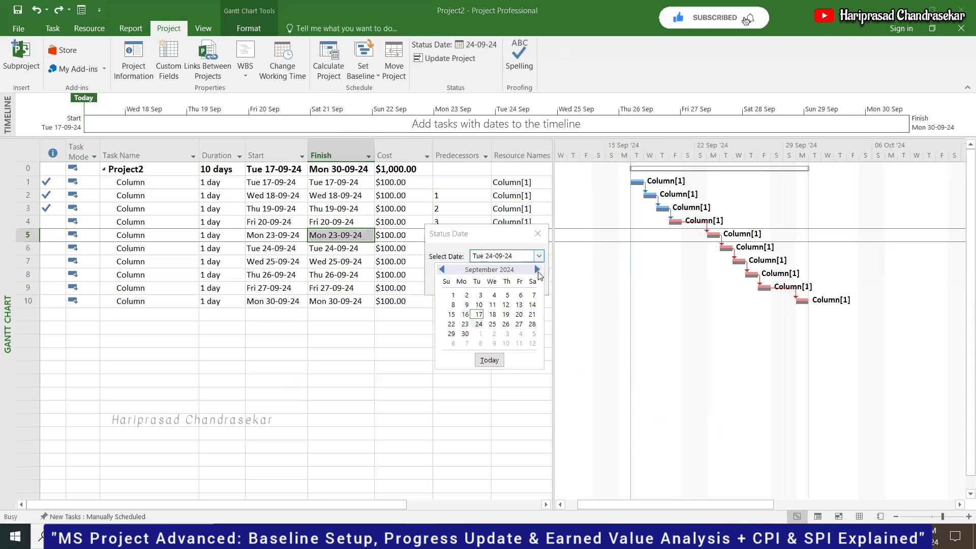
pyautogui.click(465, 324)
pyautogui.click(464, 282)
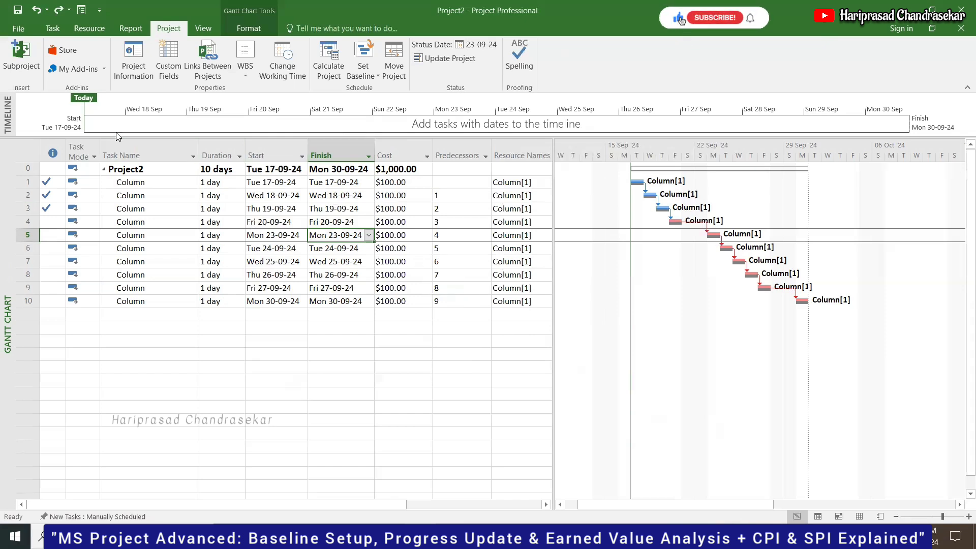
# Step: Check which baseline is shown in the Gantt chart's bar styles, leaving the selection as it is
pyautogui.click(50, 29)
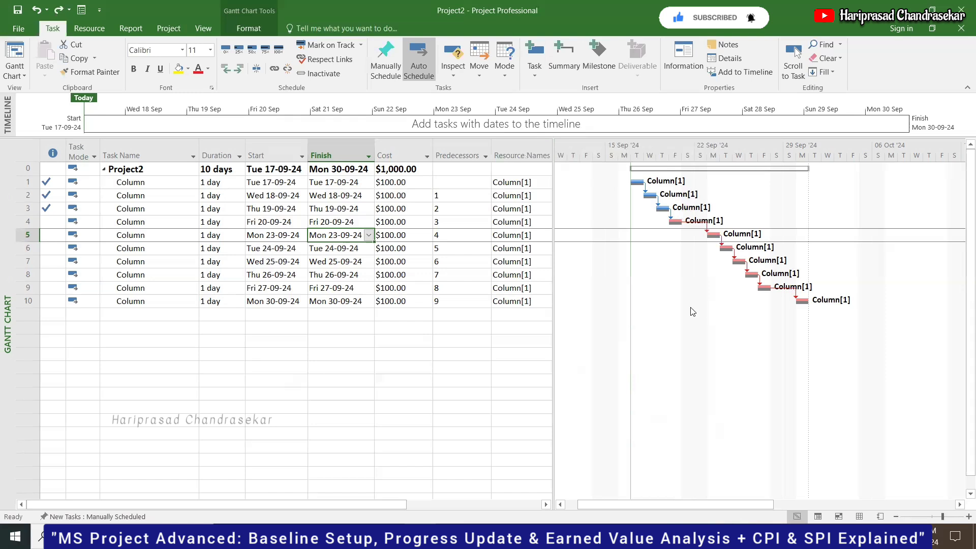
pyautogui.rightClick(681, 361)
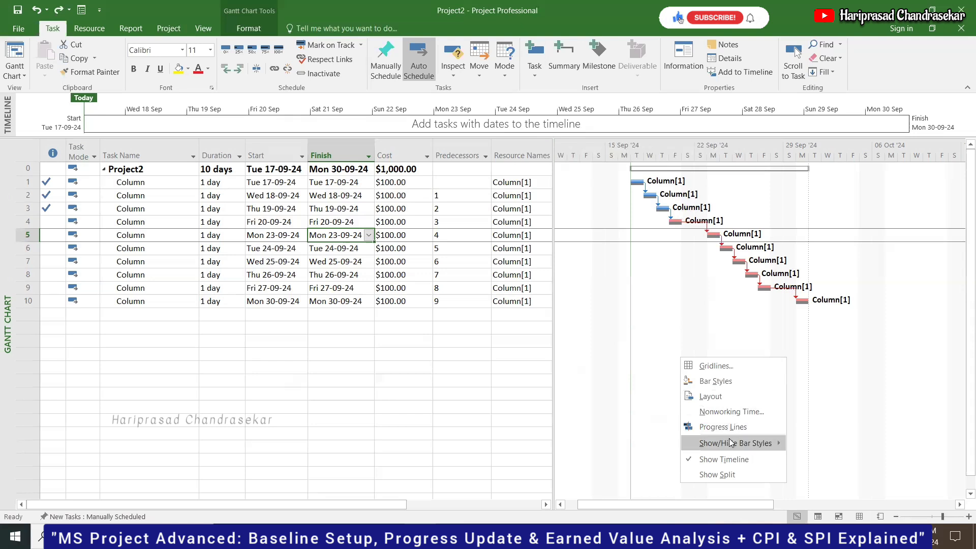
pyautogui.moveTo(730, 442)
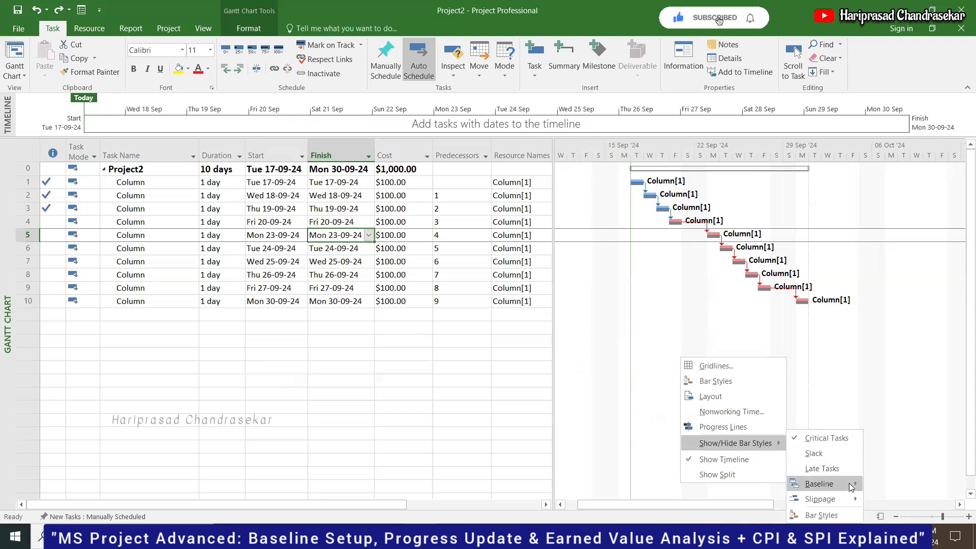
pyautogui.moveTo(850, 486)
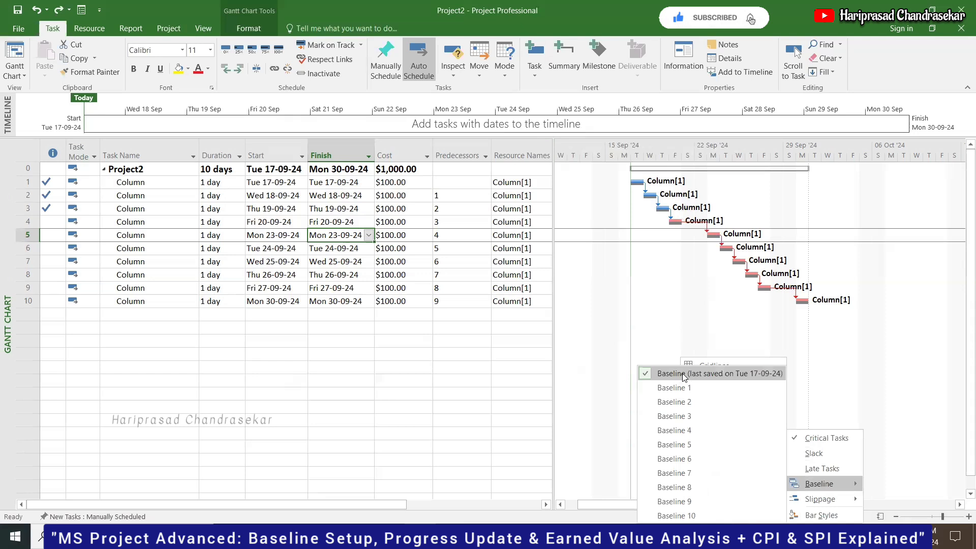
pyautogui.click(668, 322)
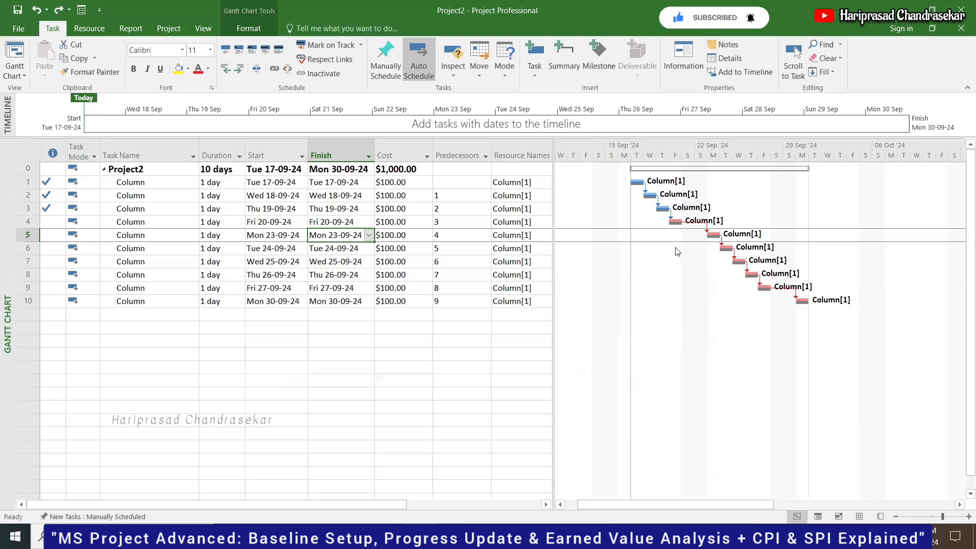
# Step: Review the project's status date and keep it at Mon 23-09-24
pyautogui.click(169, 28)
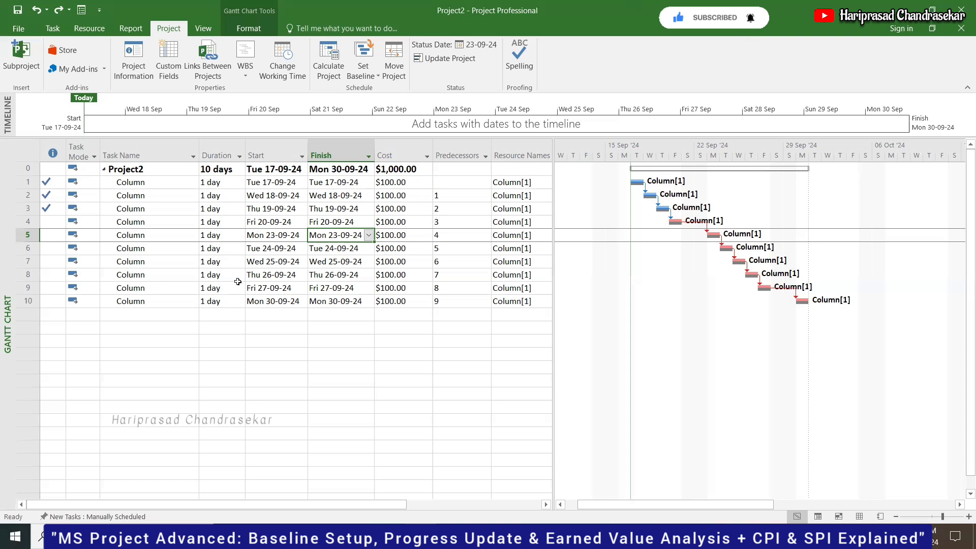
pyautogui.click(454, 45)
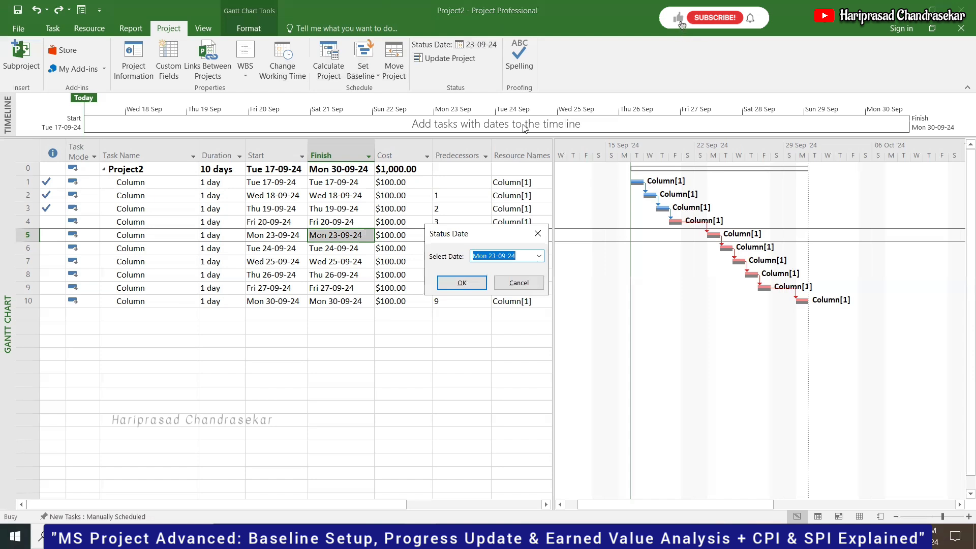
pyautogui.click(470, 283)
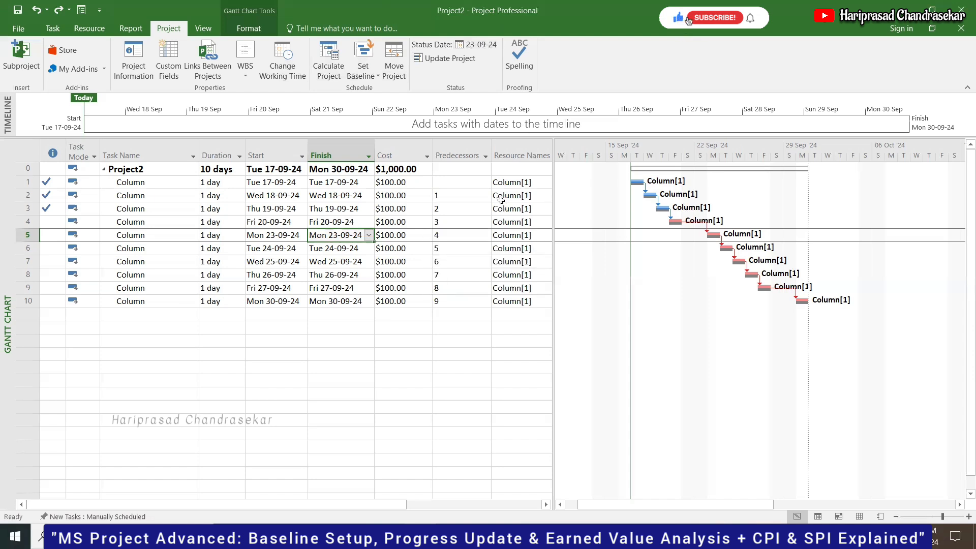
# Step: Recalculate the project and review the Set Baseline options without saving a new baseline
pyautogui.click(324, 71)
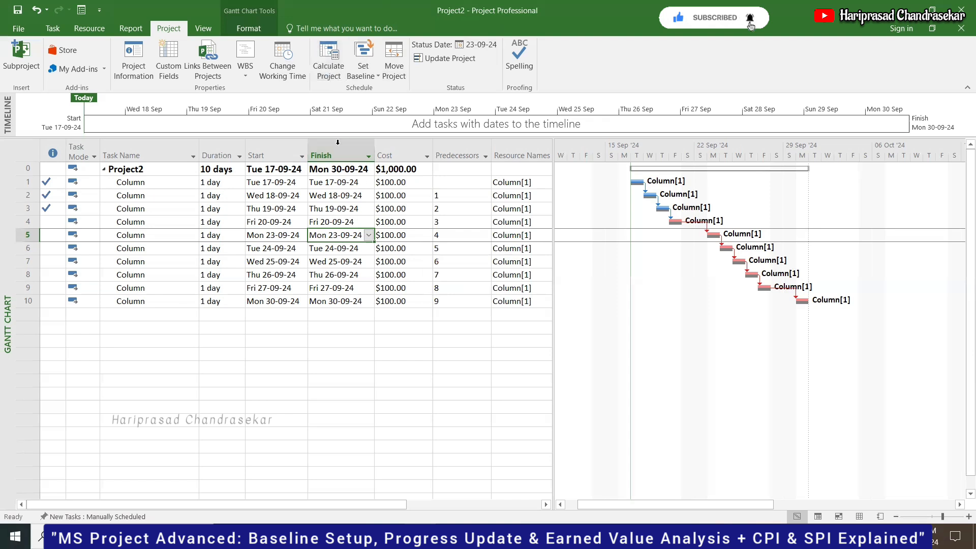
pyautogui.click(363, 76)
pyautogui.click(381, 89)
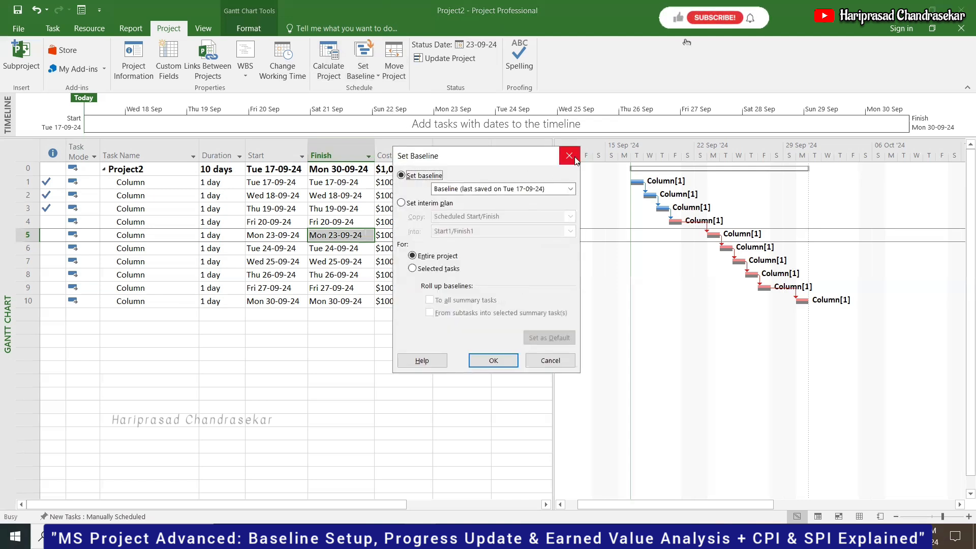
pyautogui.click(570, 157)
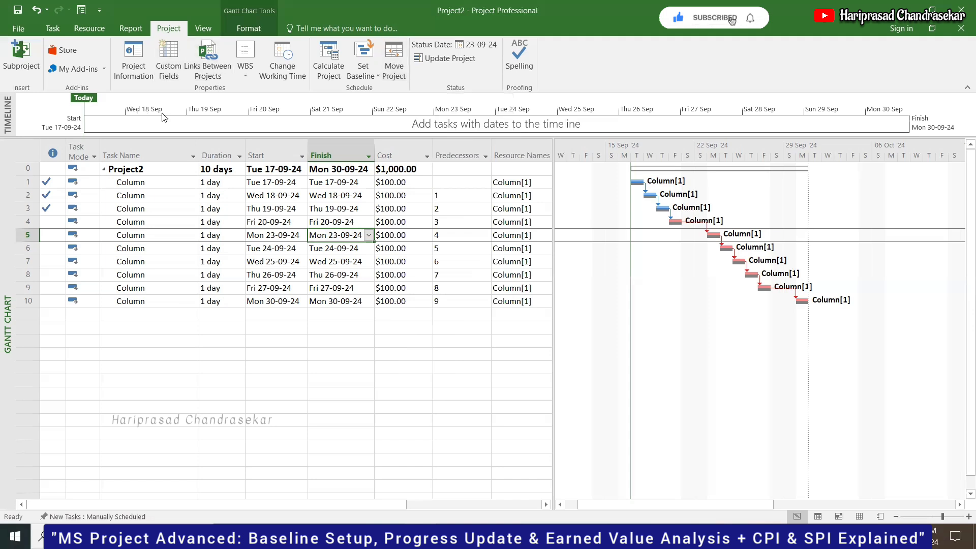
pyautogui.click(53, 29)
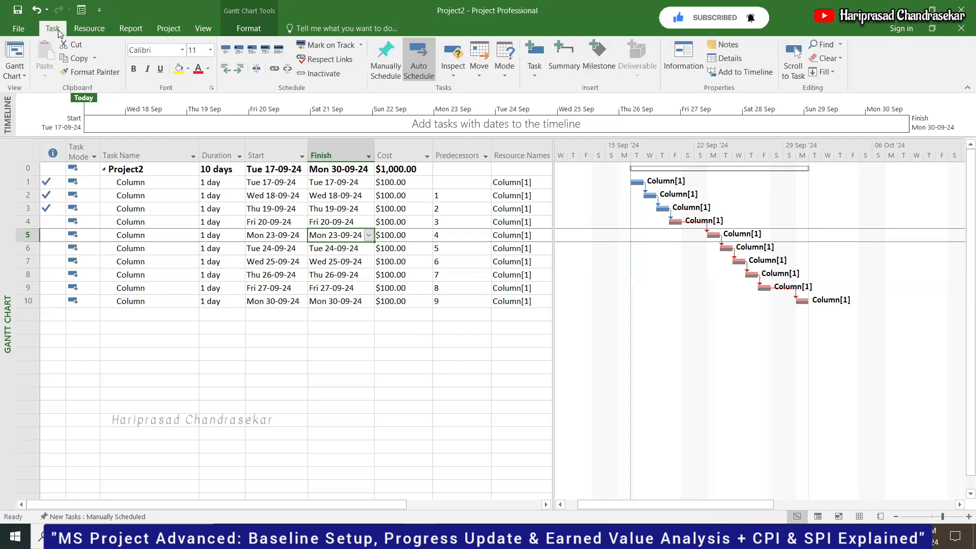
pyautogui.click(147, 183)
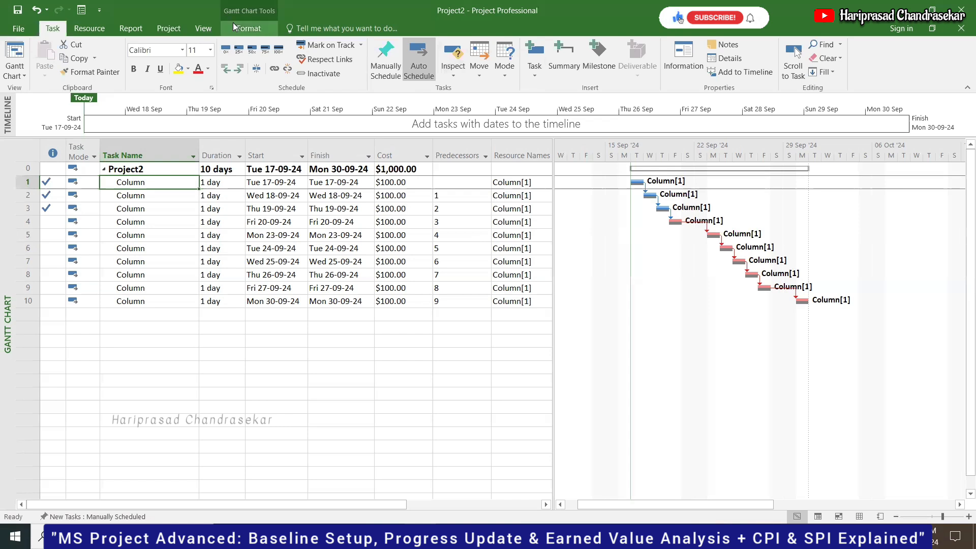
pyautogui.click(235, 28)
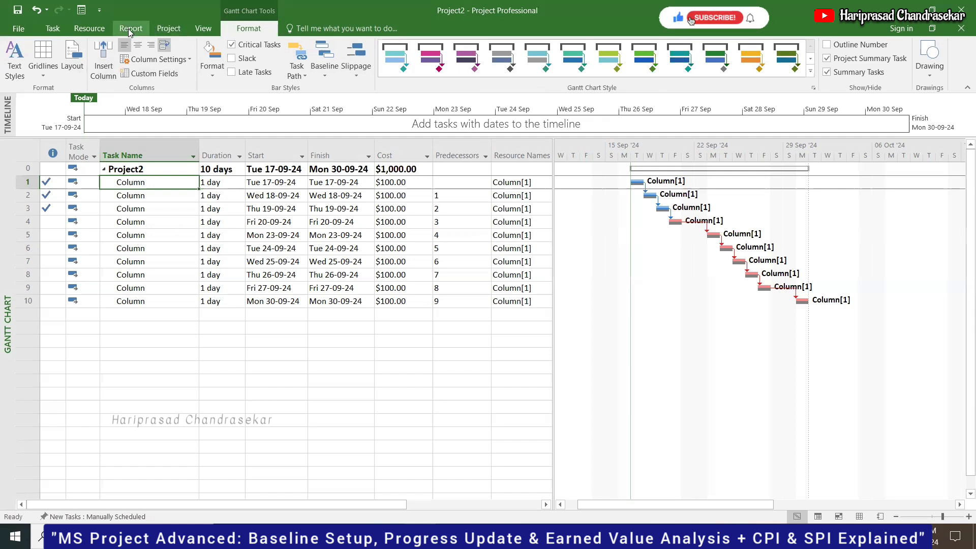
pyautogui.click(164, 33)
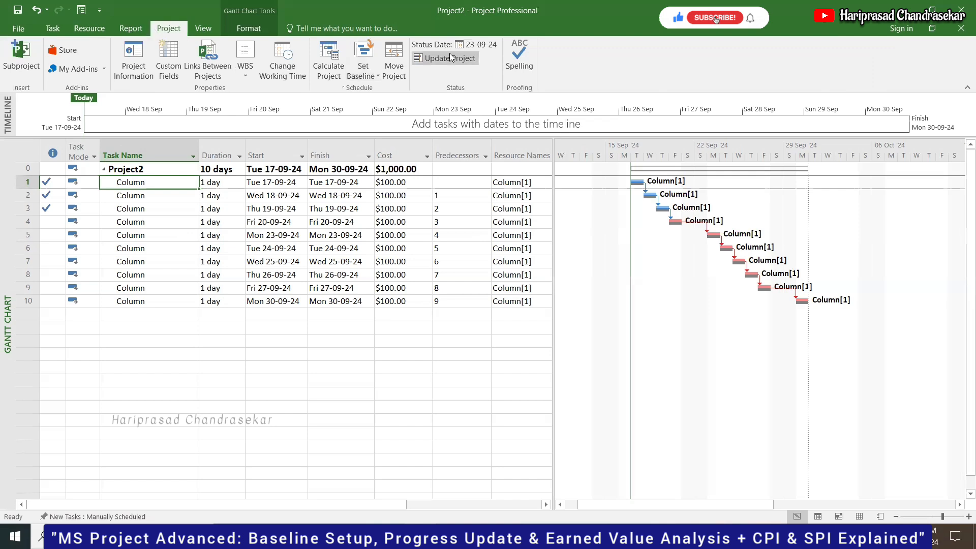
pyautogui.click(472, 44)
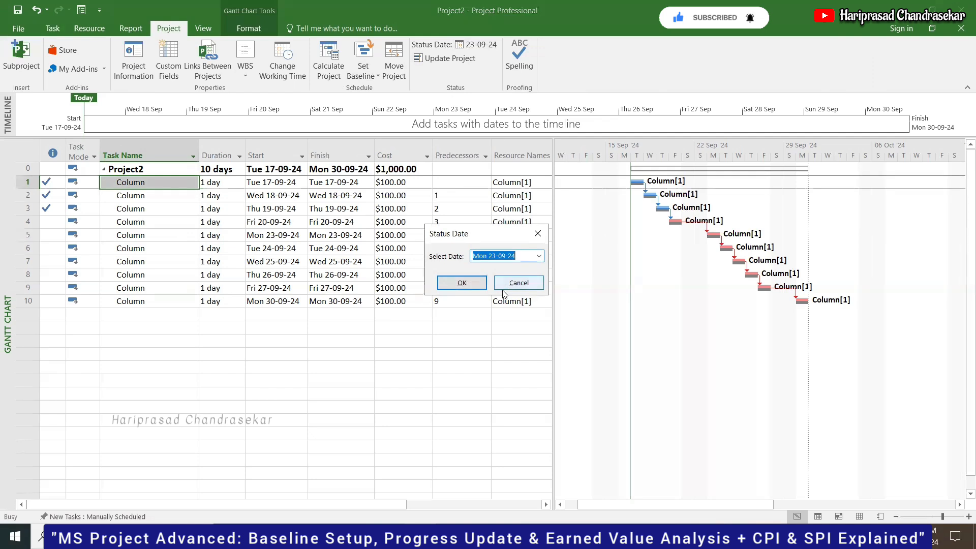
pyautogui.click(516, 283)
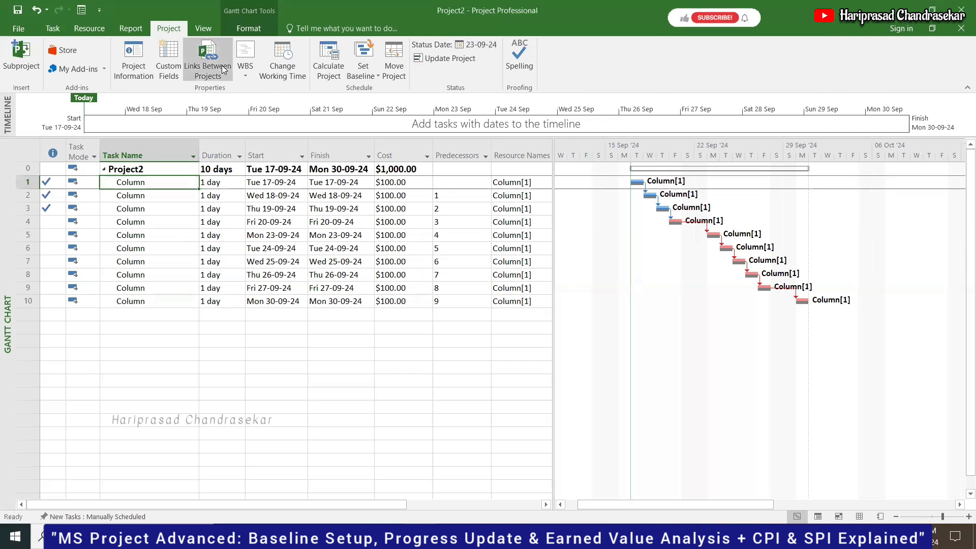
pyautogui.click(244, 71)
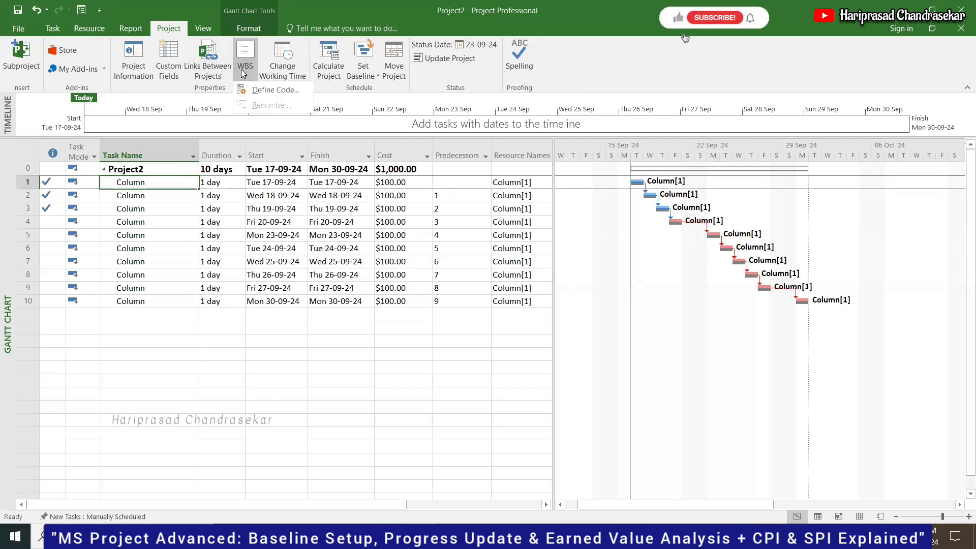
pyautogui.click(613, 67)
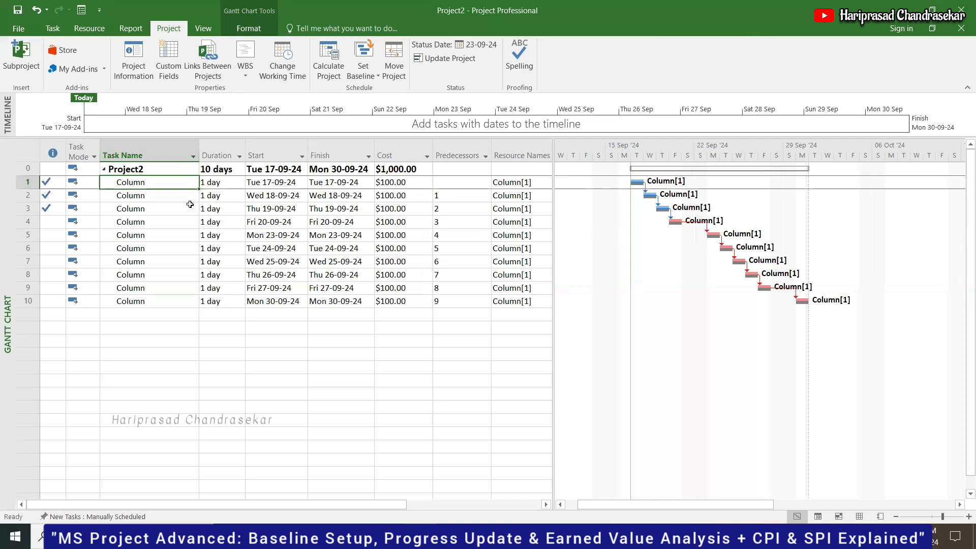
# Step: Reschedule the entire project's uncompleted work to start after Mon 23-09-24, and undo the rescheduling
pyautogui.click(262, 224)
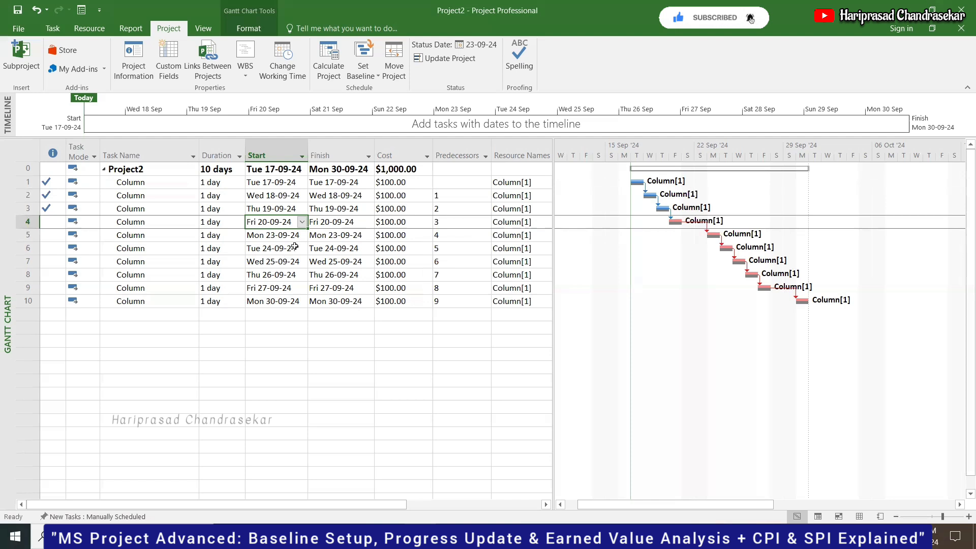
pyautogui.click(432, 60)
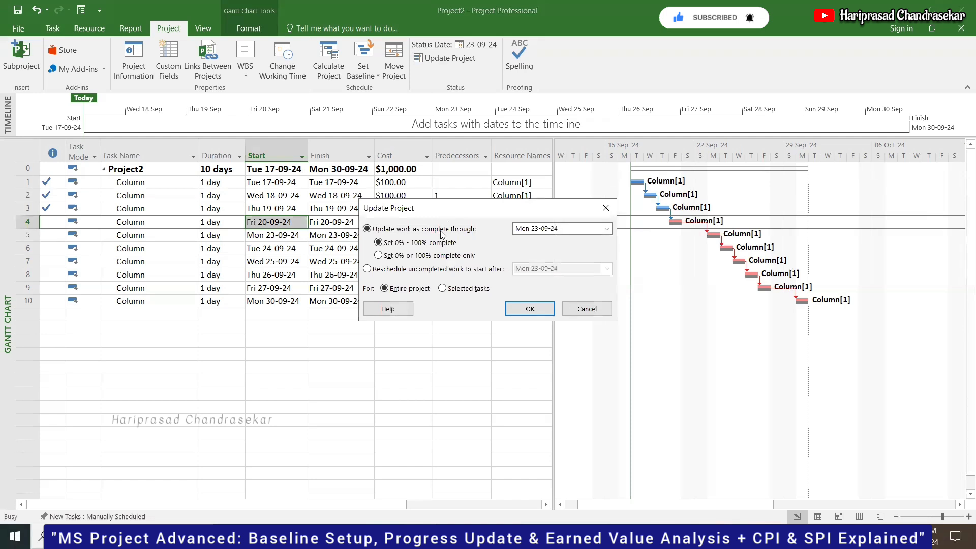
pyautogui.click(400, 270)
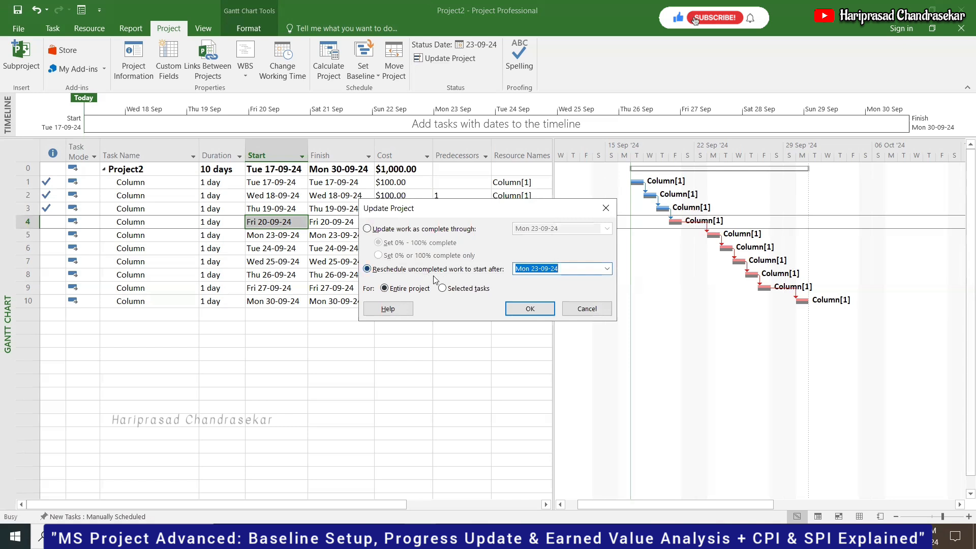
pyautogui.click(528, 307)
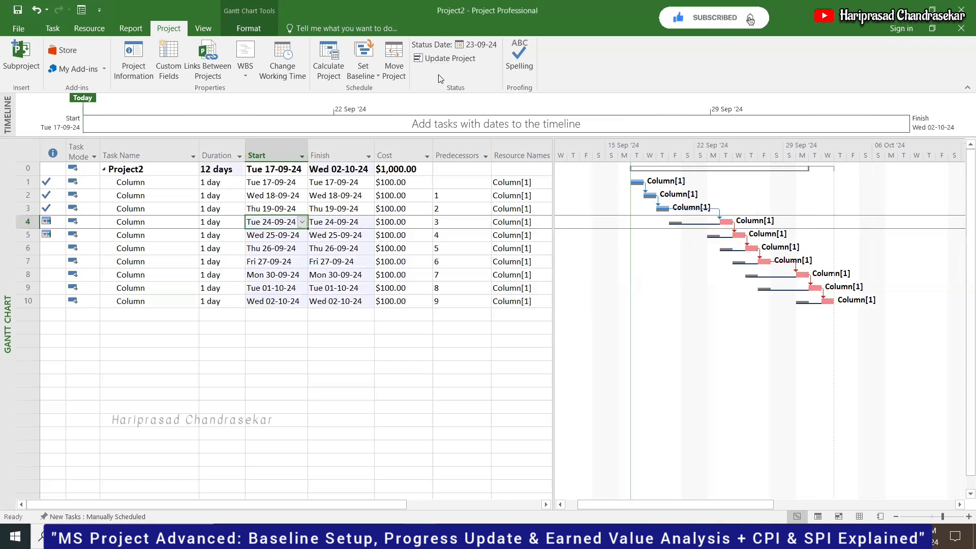
pyautogui.click(36, 10)
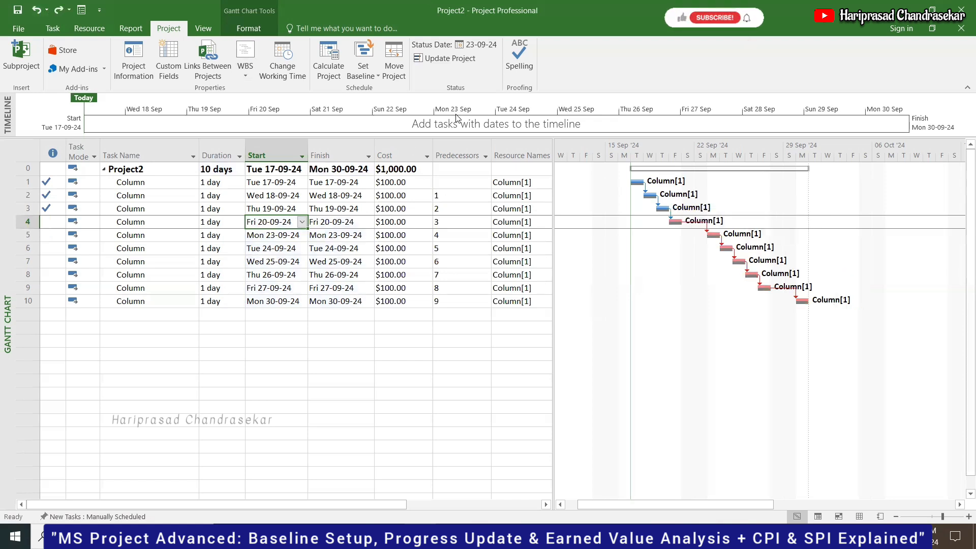
# Step: Reschedule the entire project's uncompleted work to start after Mon 23-09-24
pyautogui.click(454, 58)
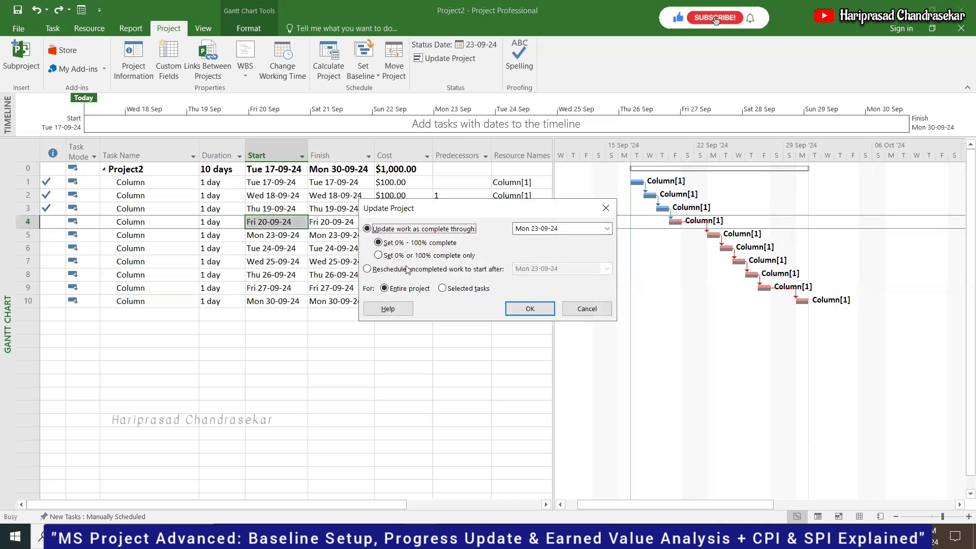
pyautogui.click(441, 269)
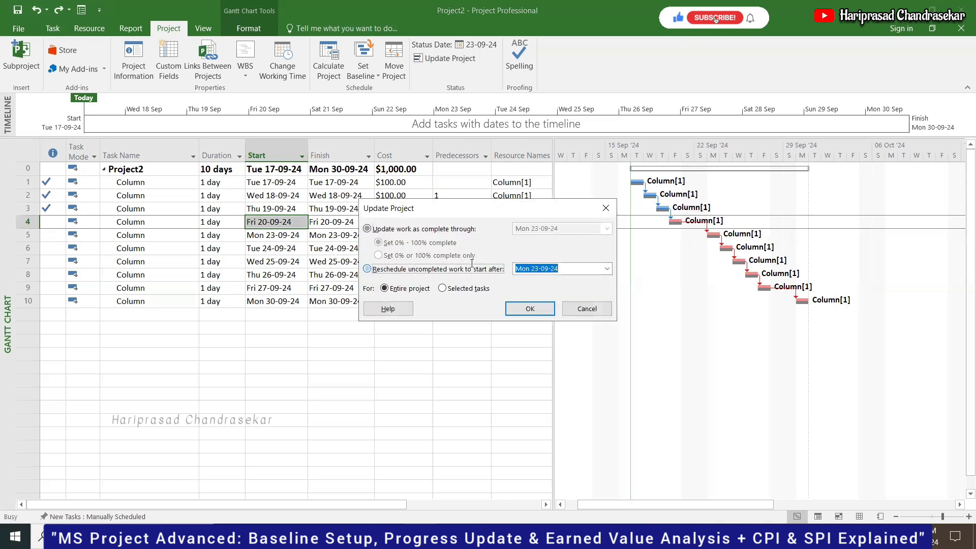
pyautogui.click(546, 312)
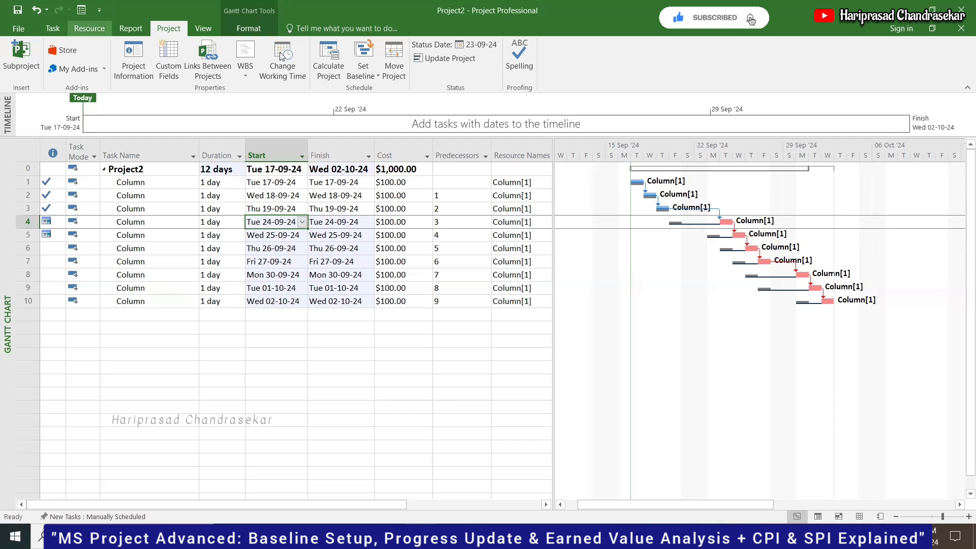
# Step: Review the project's status date and the Update Project options, leaving both without changes
pyautogui.click(468, 45)
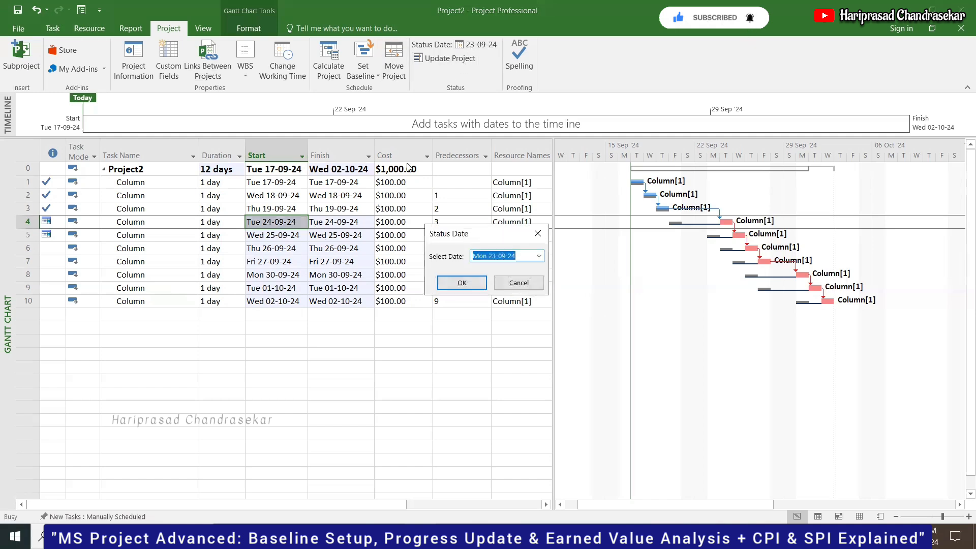
pyautogui.click(533, 281)
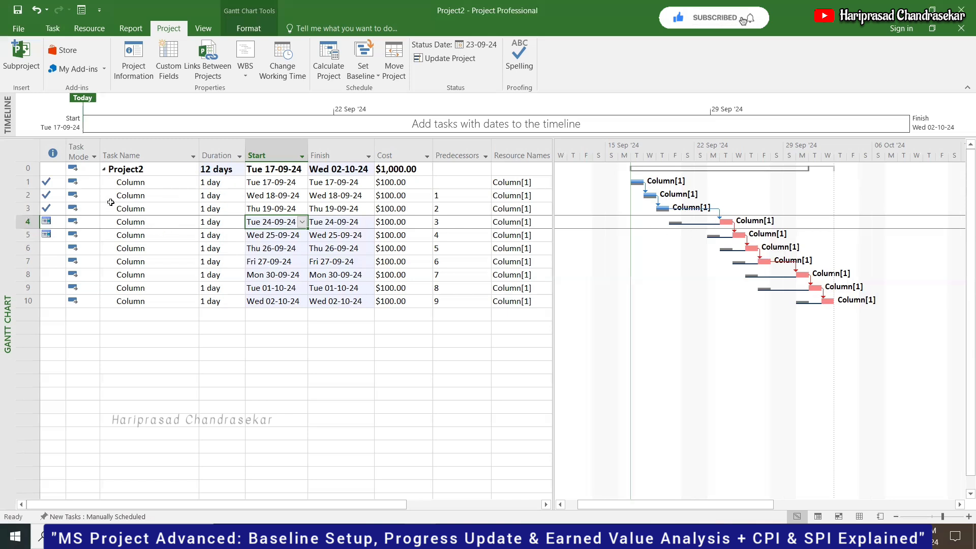
pyautogui.moveTo(44, 221)
pyautogui.click(448, 59)
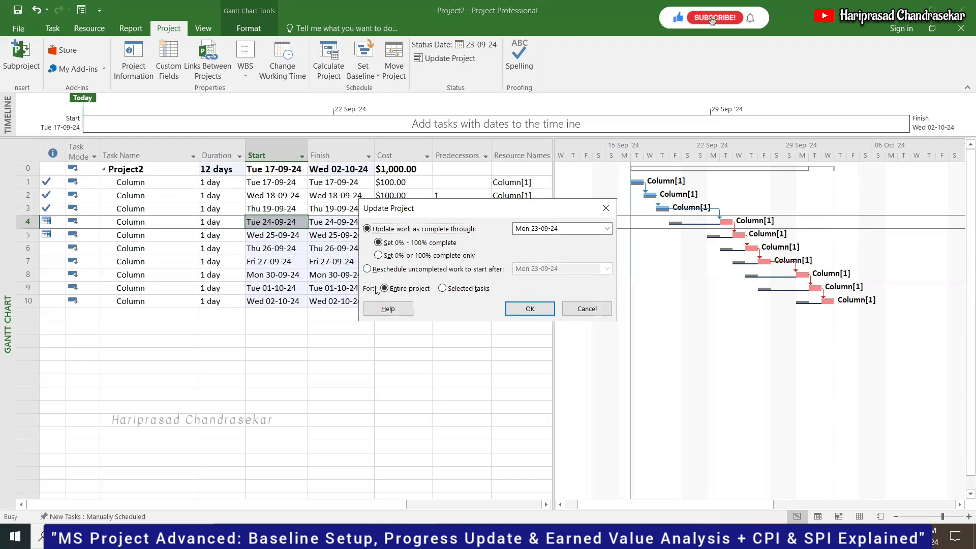
pyautogui.click(583, 310)
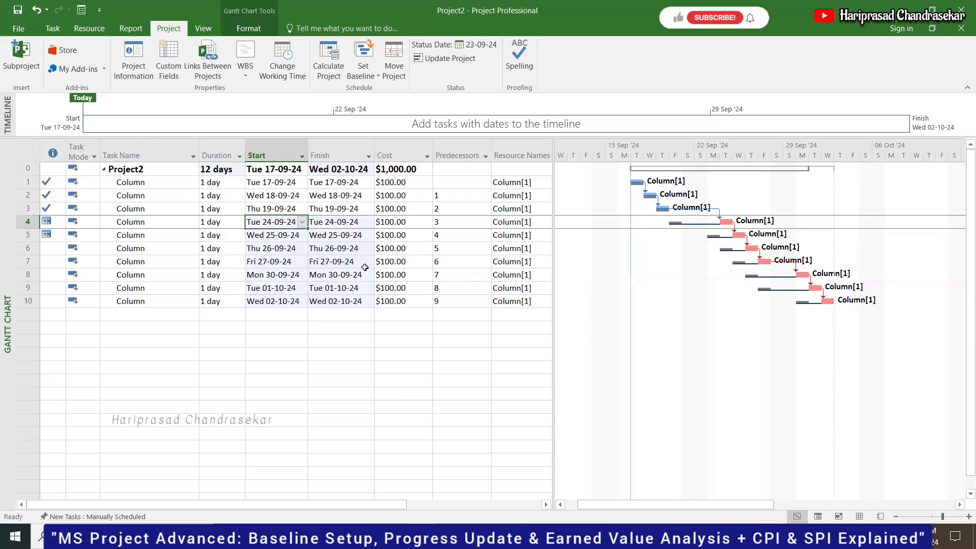
# Step: Apply the Earned Value task table to the Gantt chart
pyautogui.click(210, 27)
pyautogui.click(321, 76)
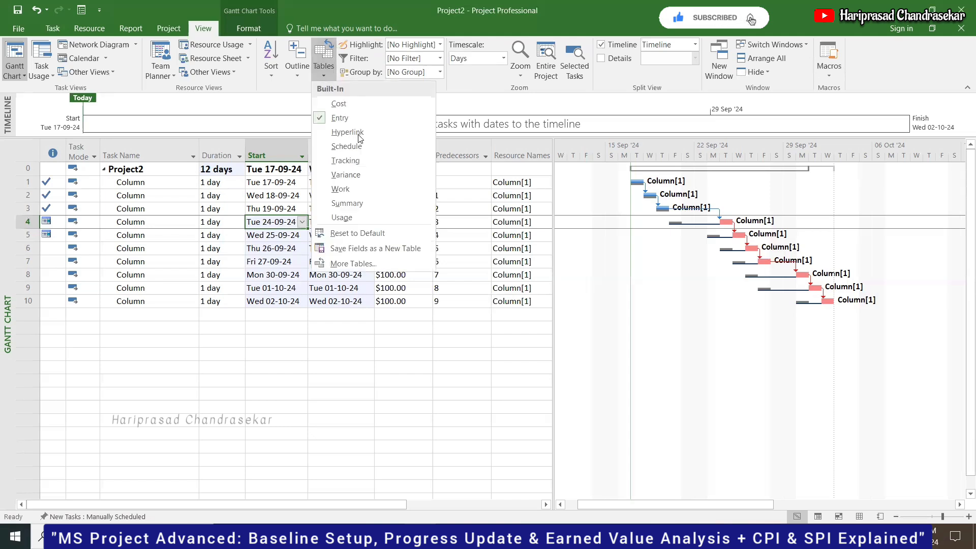
pyautogui.click(369, 264)
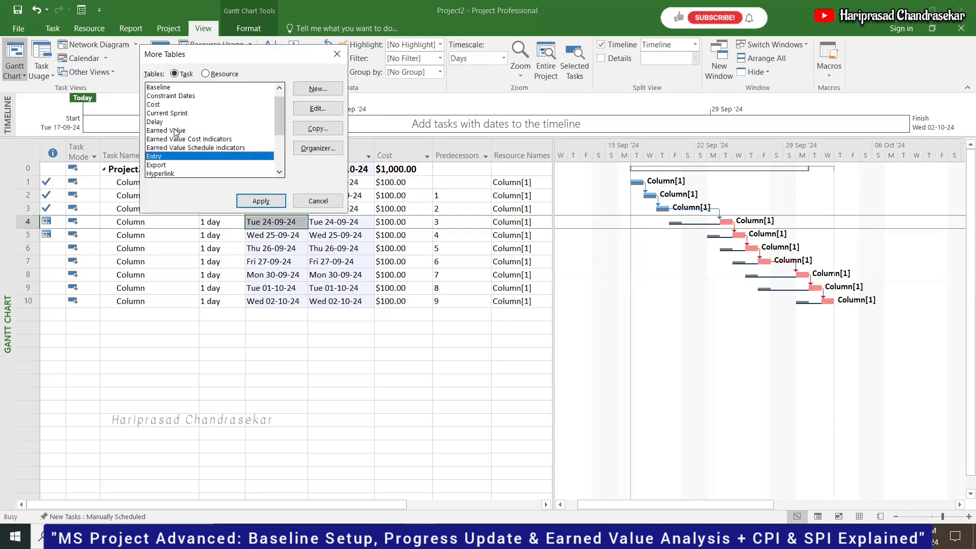
pyautogui.click(206, 132)
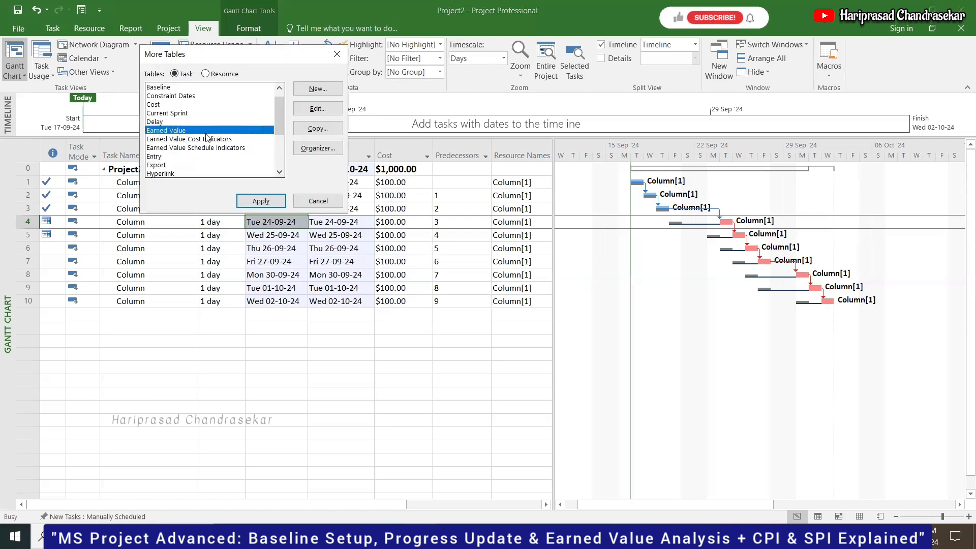
pyautogui.click(262, 199)
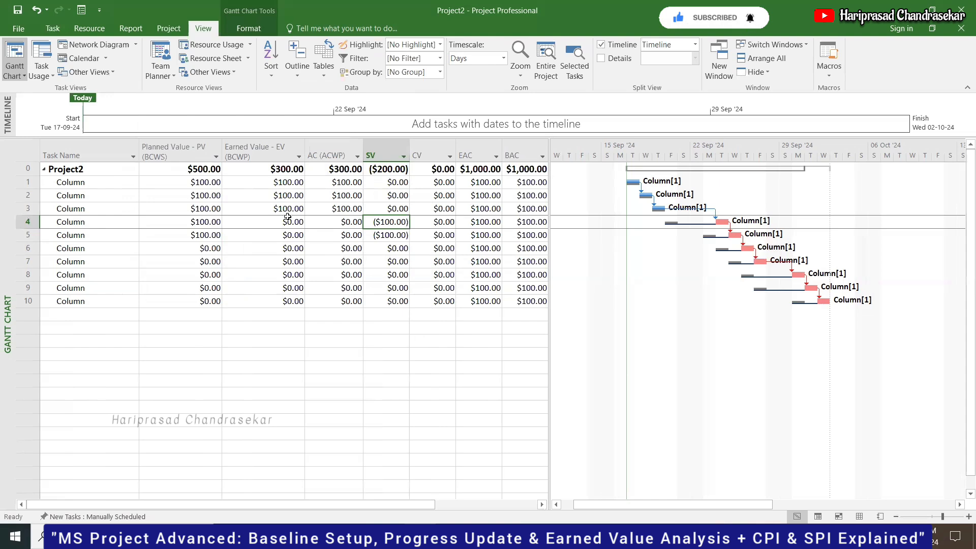
# Step: Examine the planned value, earned value and actual cost of the project summary, and the actual cost of tasks 1 to 3
pyautogui.click(198, 170)
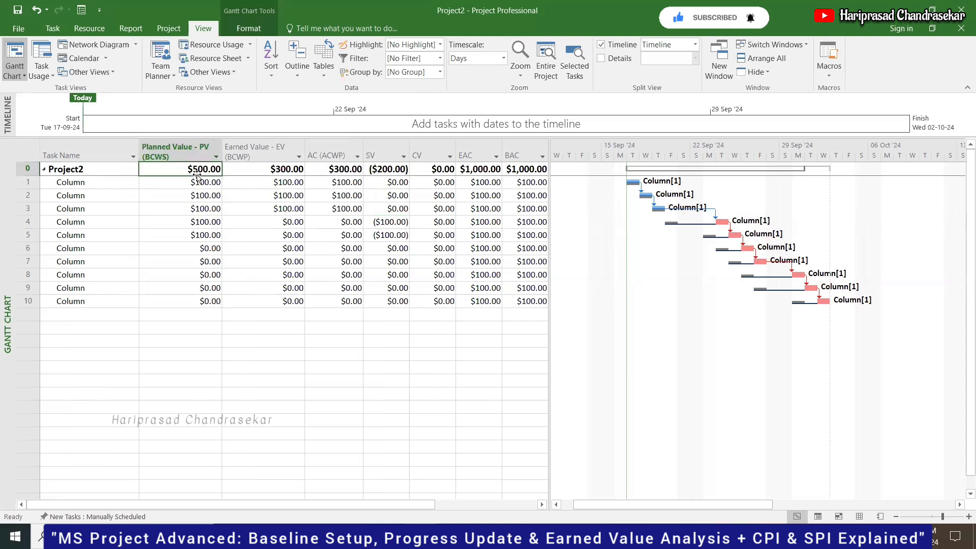
pyautogui.click(255, 169)
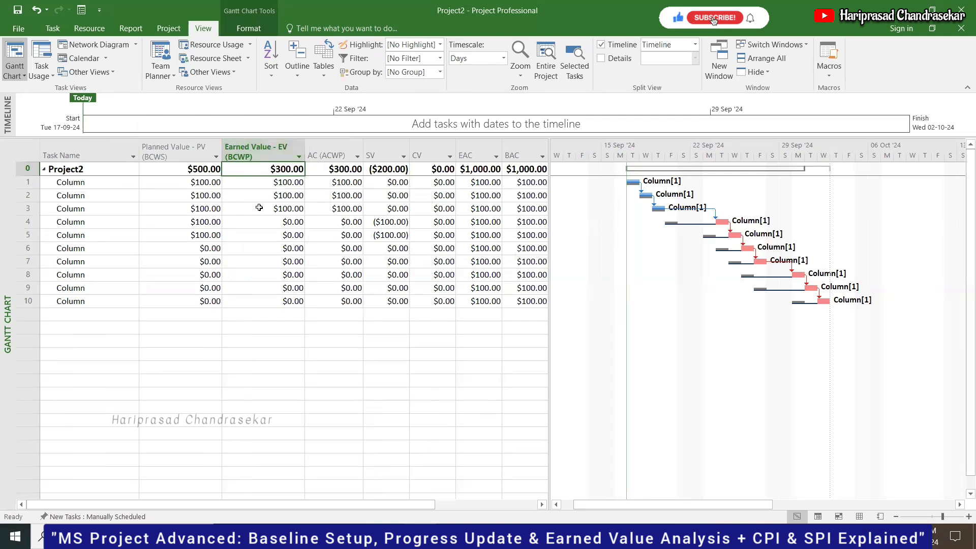
pyautogui.click(333, 170)
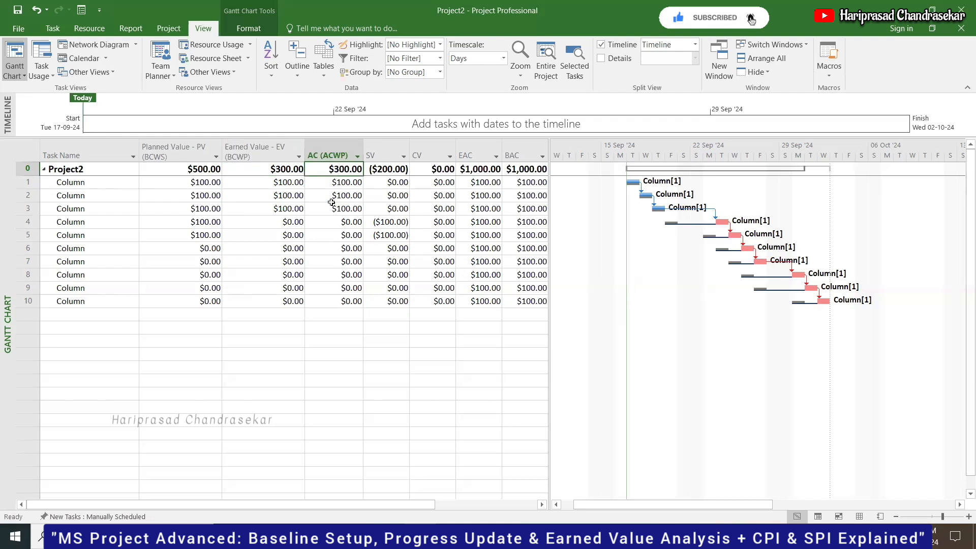
pyautogui.click(349, 183)
pyautogui.click(345, 199)
pyautogui.click(343, 209)
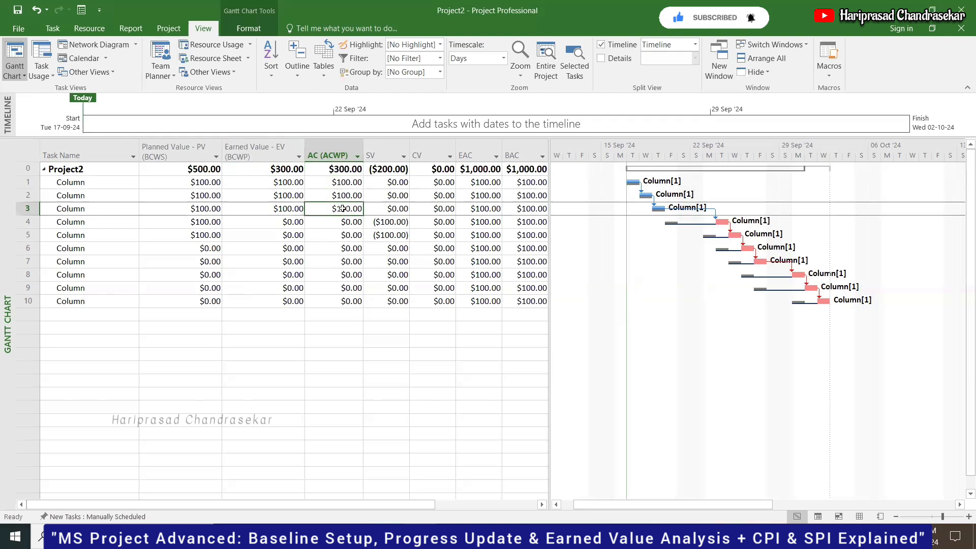
pyautogui.click(346, 184)
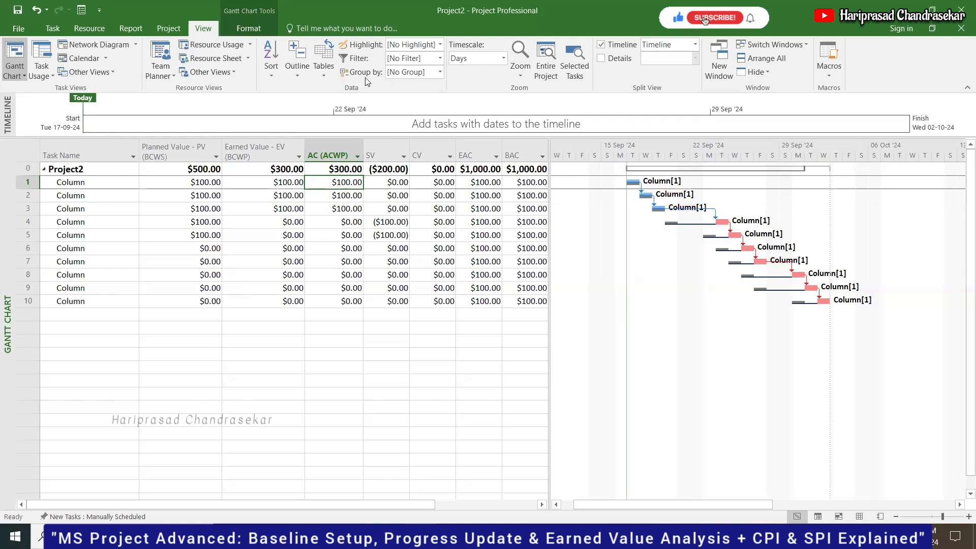
# Step: Return the Gantt chart to the Entry table and switch to the Task Usage view
pyautogui.click(323, 66)
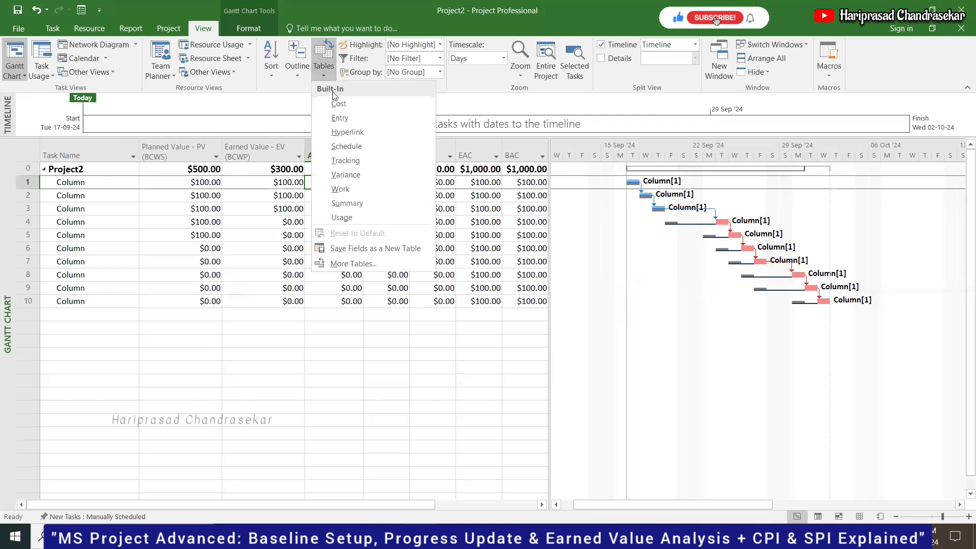
pyautogui.click(344, 120)
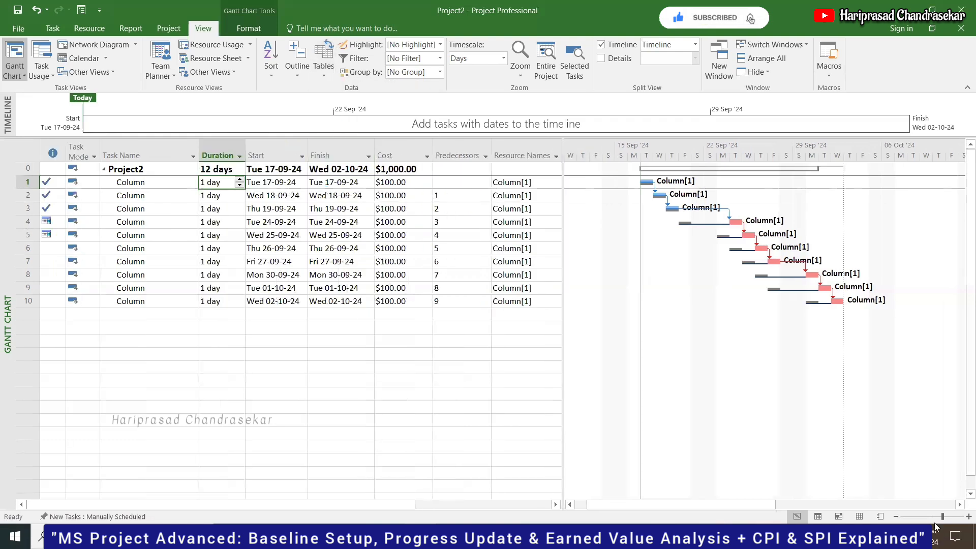
pyautogui.click(818, 517)
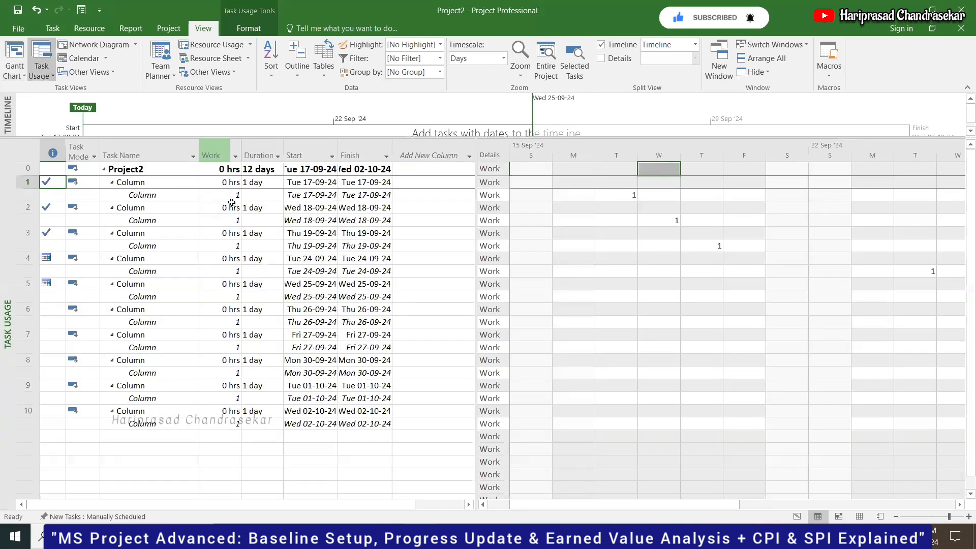
# Step: Insert an Actual Cost column before the Duration column in the task usage table
pyautogui.rightClick(264, 147)
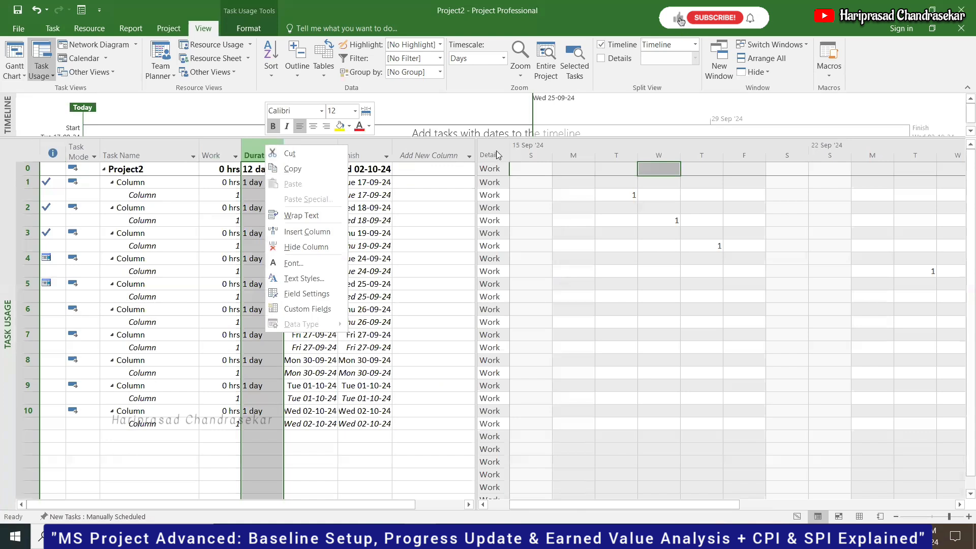
pyautogui.rightClick(496, 151)
pyautogui.click(267, 148)
pyautogui.rightClick(266, 148)
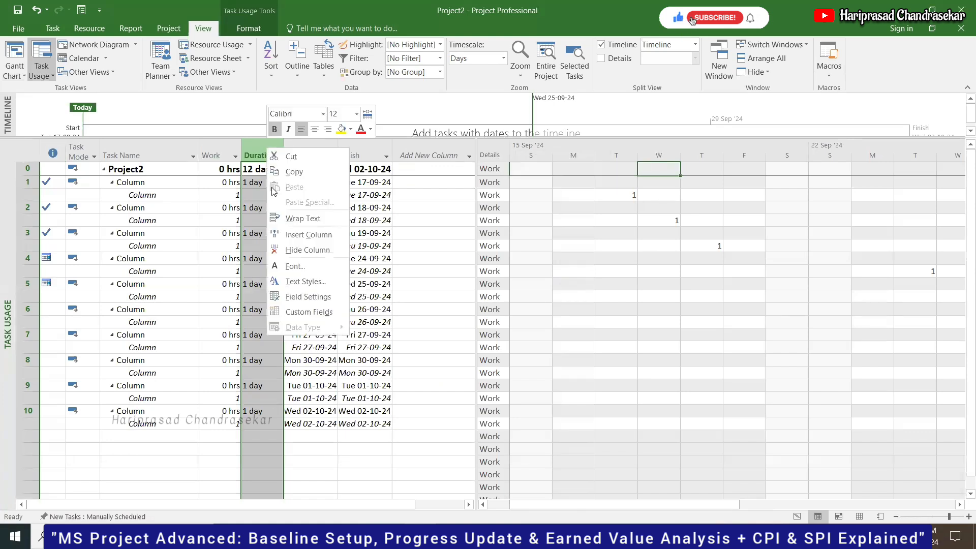
pyautogui.click(315, 235)
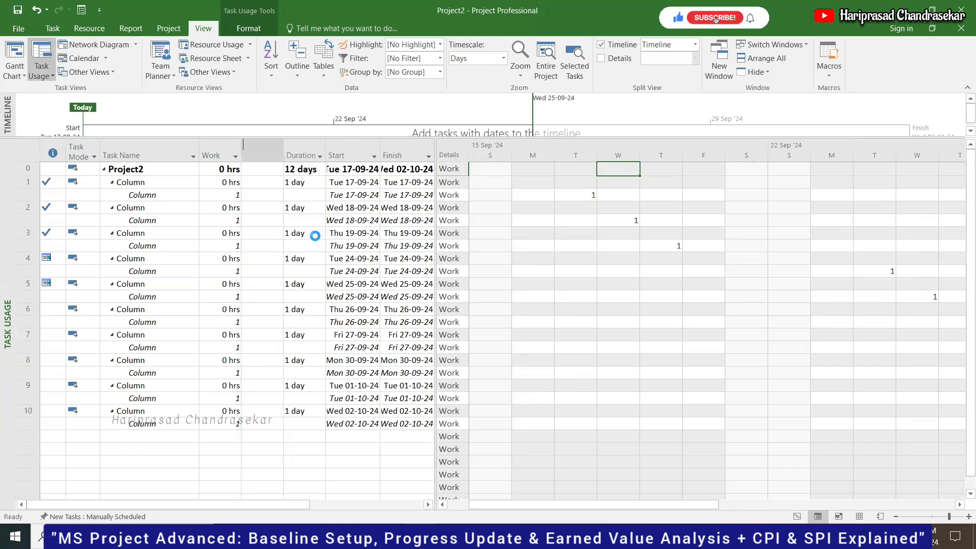
pyautogui.write('actual Cost')
pyautogui.click(279, 168)
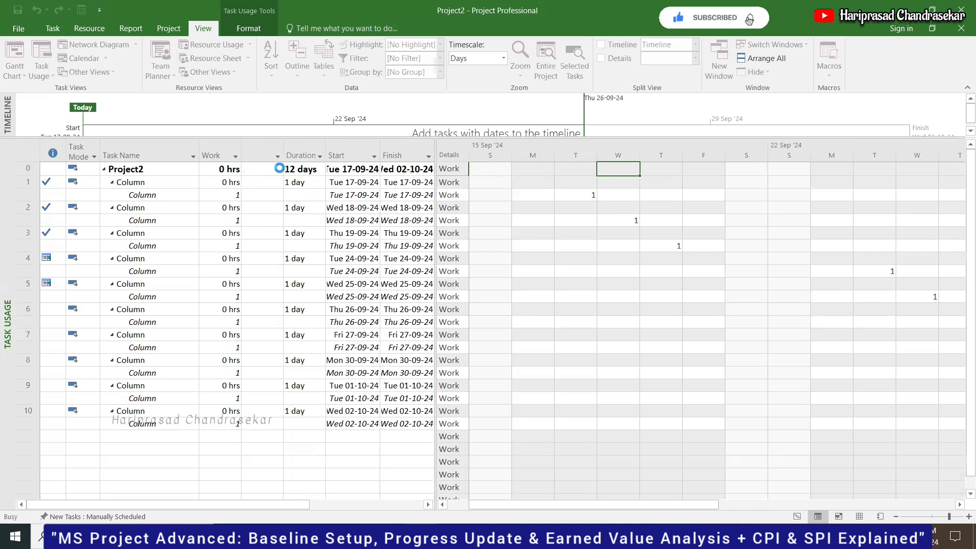
# Step: Set the actual cost of the Column resource assignments under tasks 1, 2 and 3 to $200 each
pyautogui.click(266, 197)
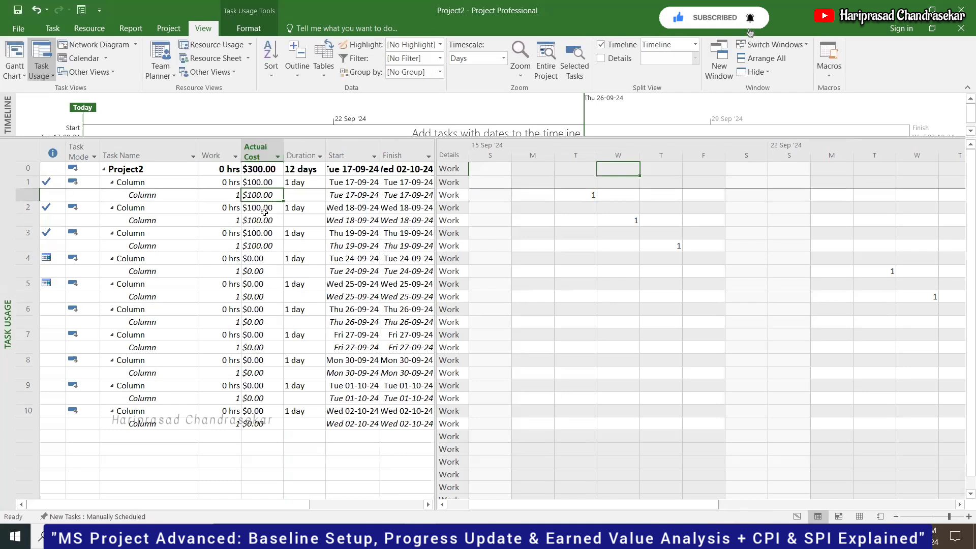
pyautogui.write('200')
pyautogui.click(262, 222)
pyautogui.write('200')
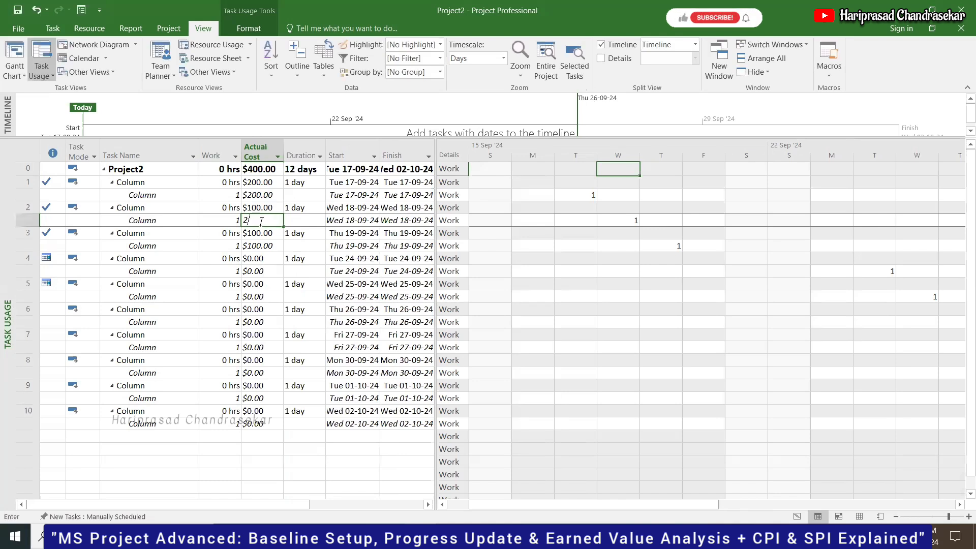
pyautogui.click(259, 248)
pyautogui.write('200')
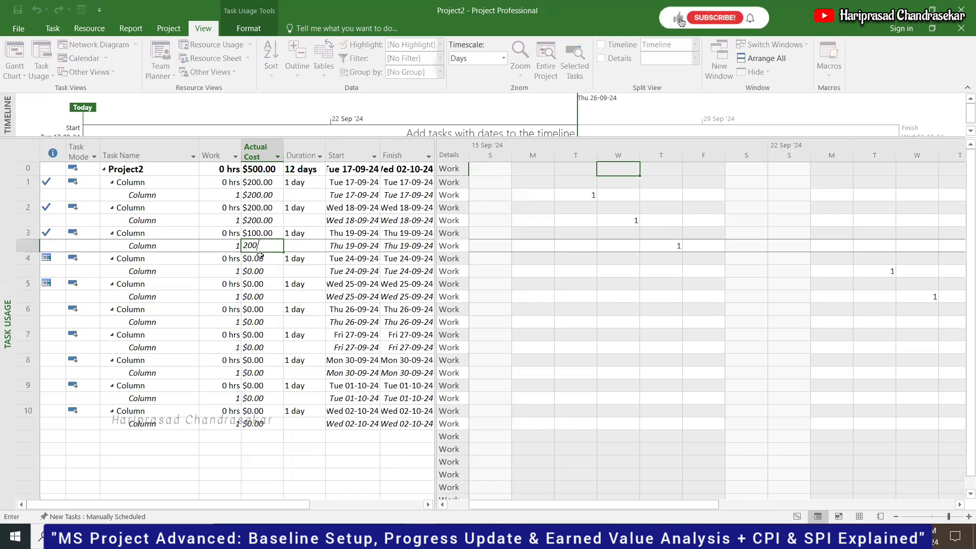
pyautogui.press('Return')
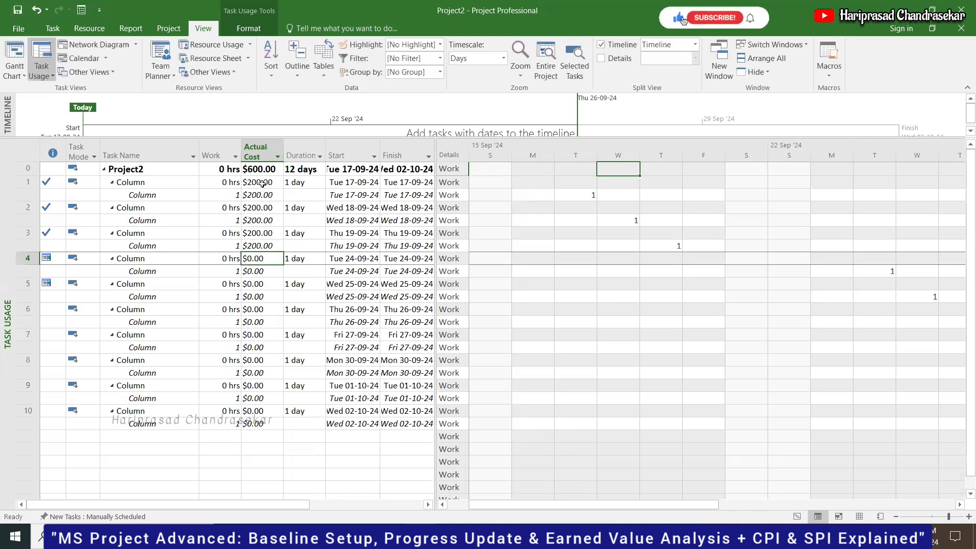
# Step: Switch back to the Gantt Chart view and apply the Earned Value task table
pyautogui.click(793, 511)
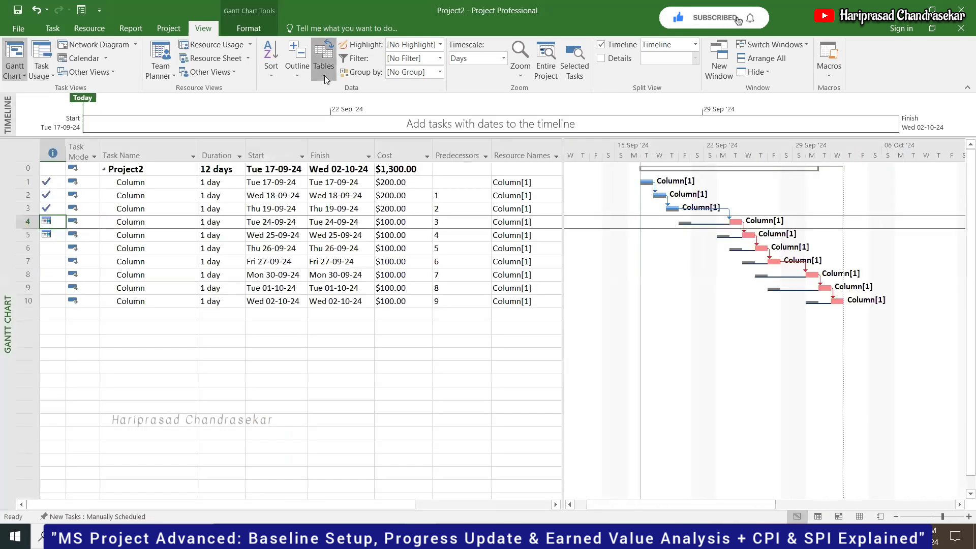
pyautogui.click(324, 75)
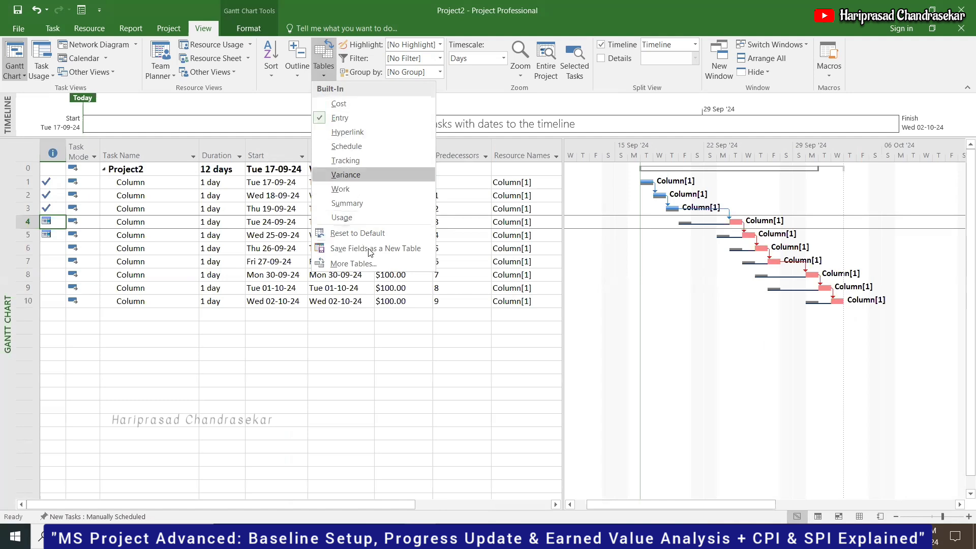
pyautogui.click(362, 263)
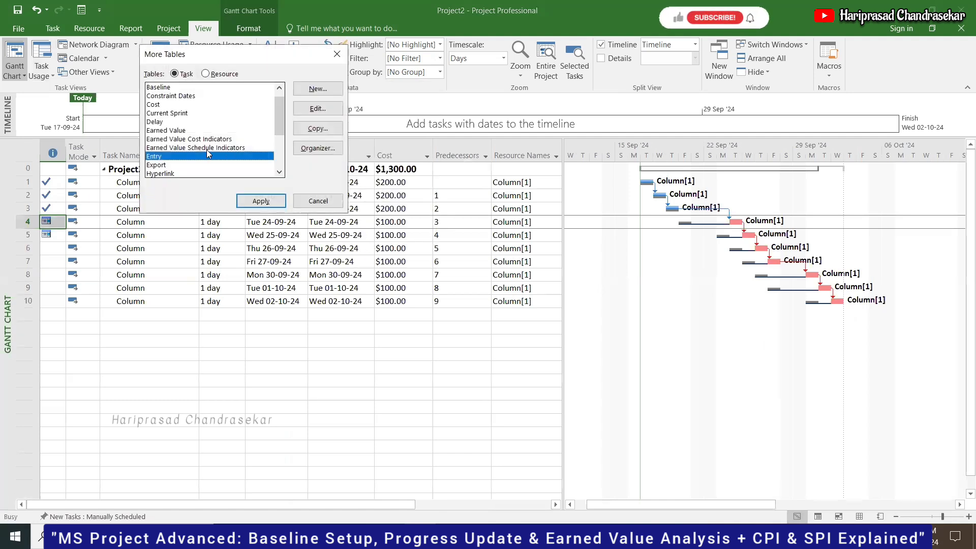
pyautogui.click(167, 130)
pyautogui.click(260, 201)
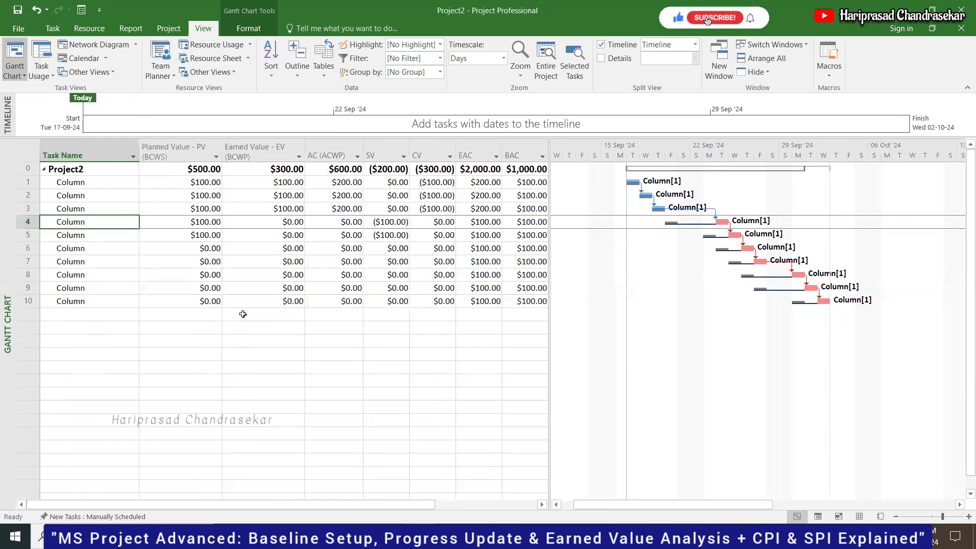
# Step: Examine task 1's actual cost and read the field descriptions of the SV and CV columns
pyautogui.click(350, 182)
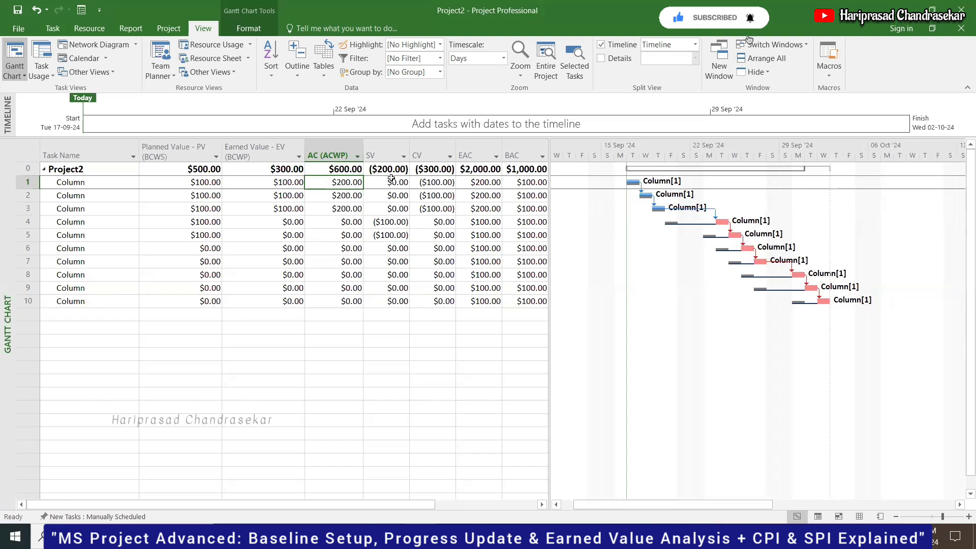
pyautogui.moveTo(268, 505); pyautogui.dragTo(230, 503)
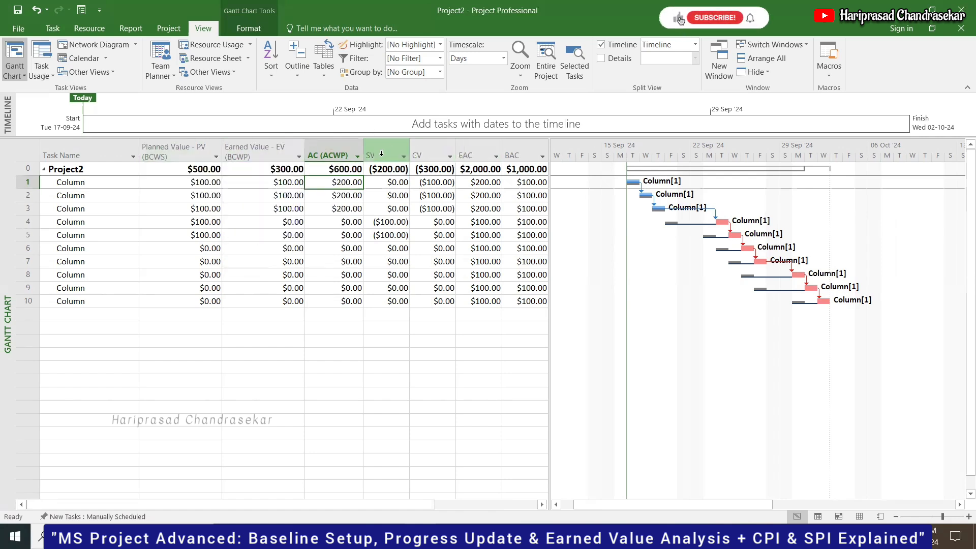
pyautogui.moveTo(381, 154)
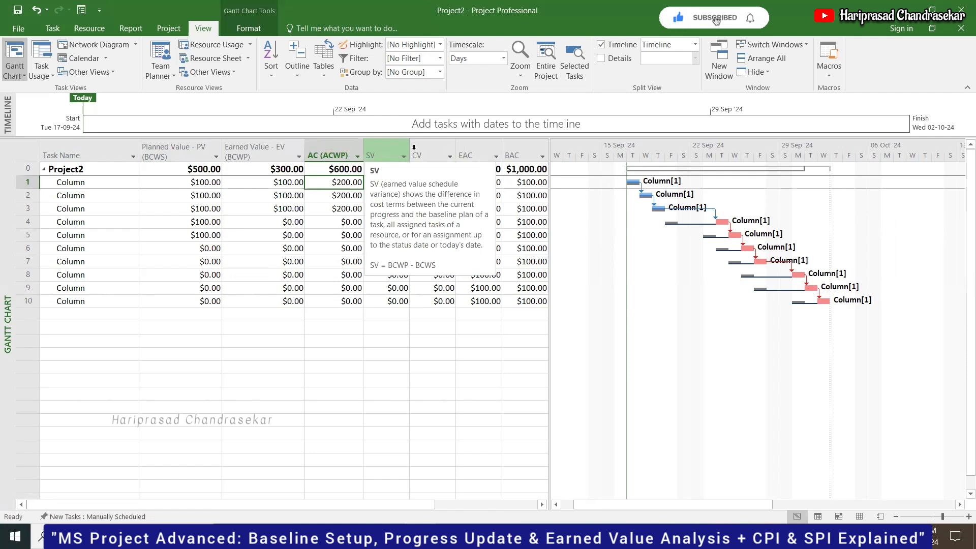
pyautogui.moveTo(431, 147)
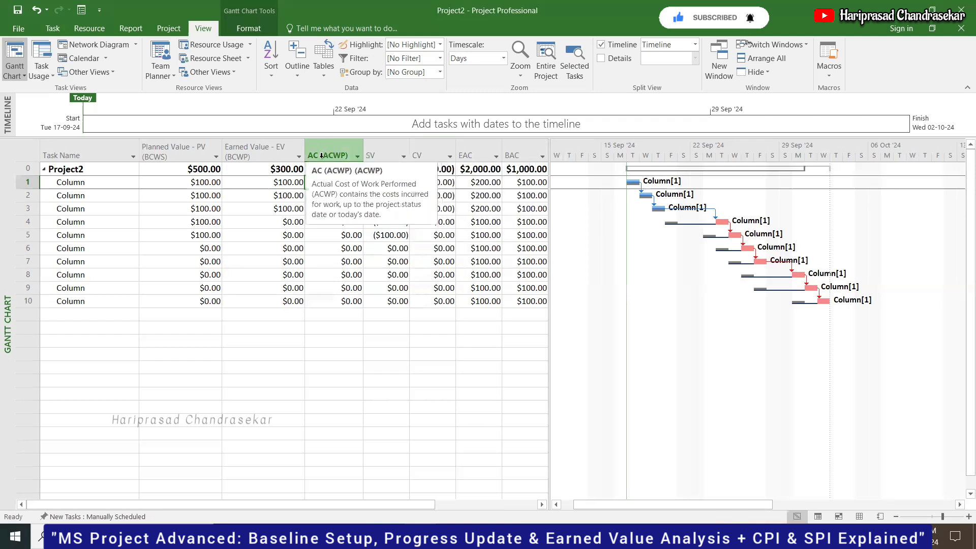
# Step: Insert CPI and SPI columns after the VAC column in the Earned Value table
pyautogui.moveTo(352, 507); pyautogui.dragTo(500, 500)
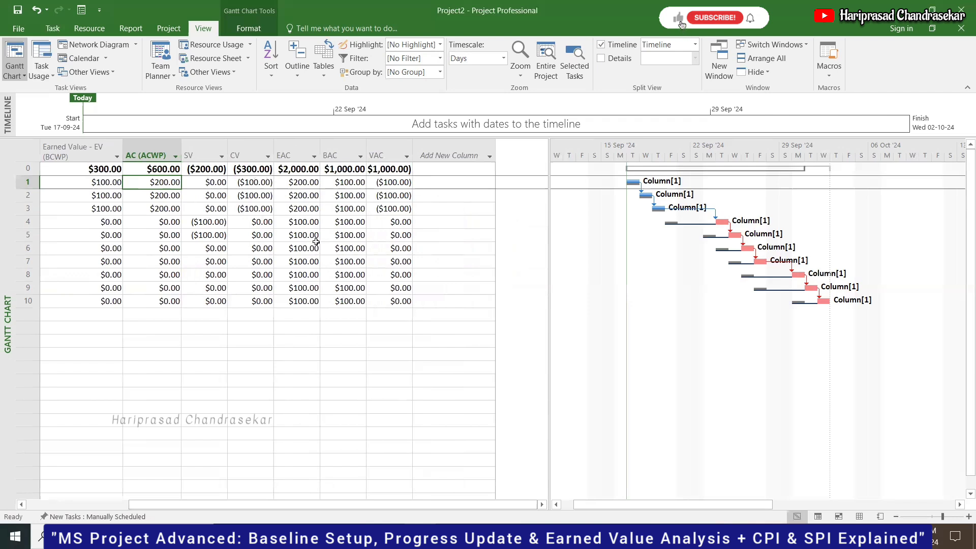
pyautogui.click(446, 147)
pyautogui.rightClick(446, 148)
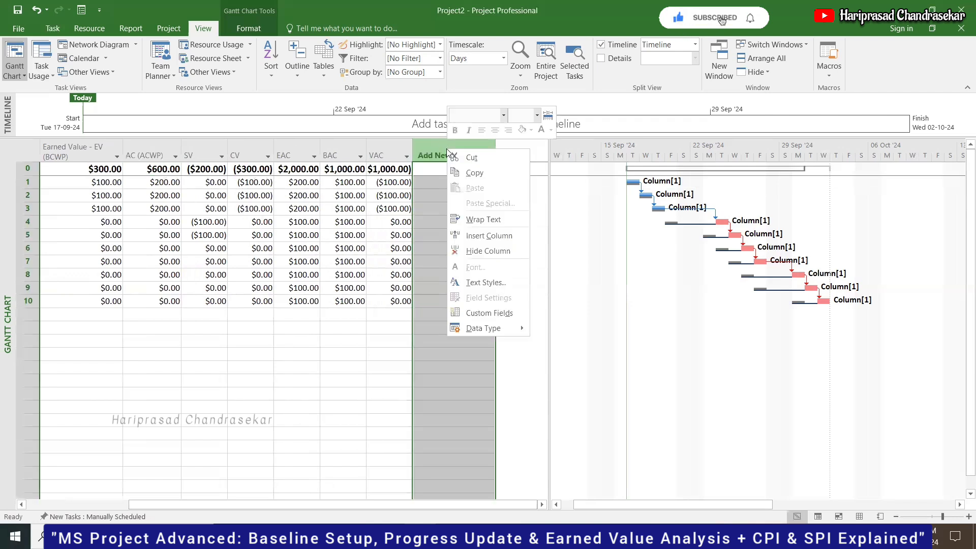
pyautogui.click(487, 235)
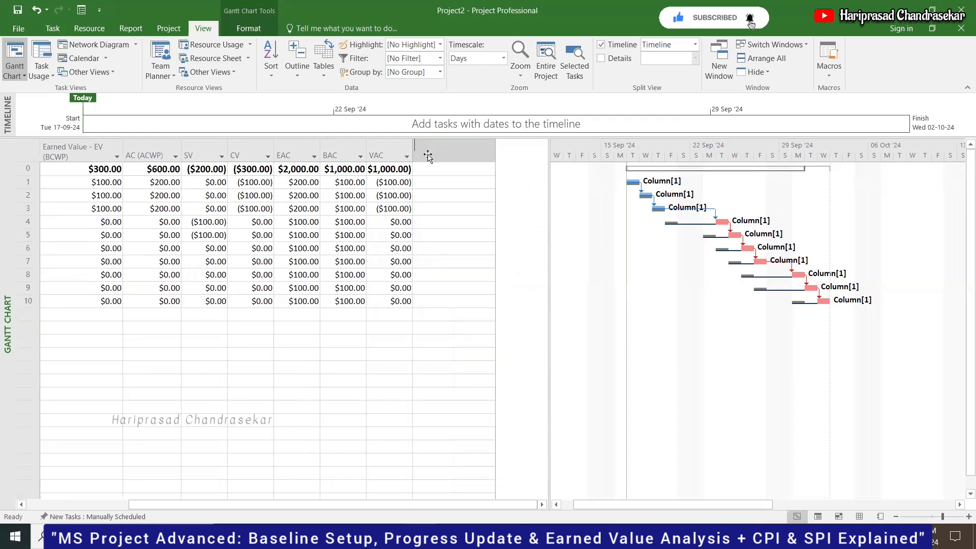
pyautogui.write('cpi')
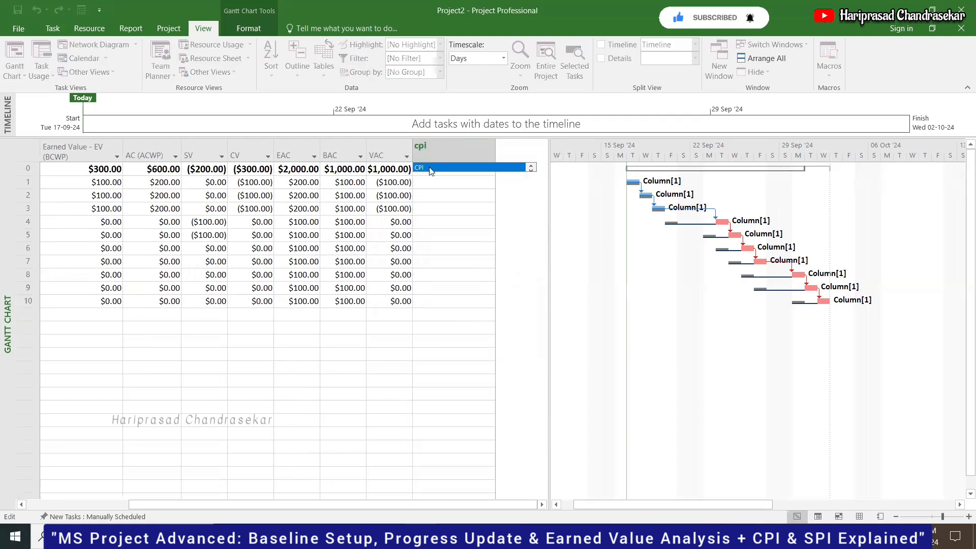
pyautogui.click(429, 168)
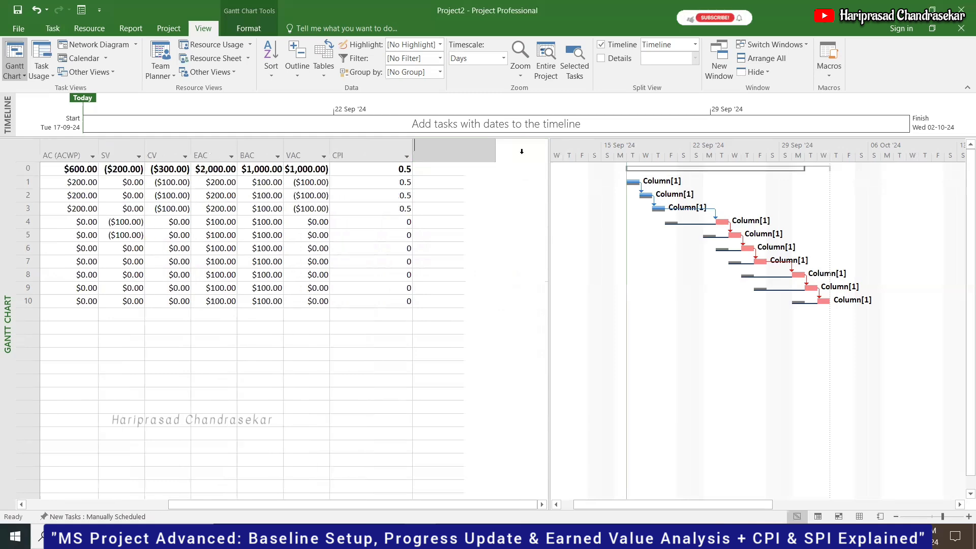
pyautogui.write('spi')
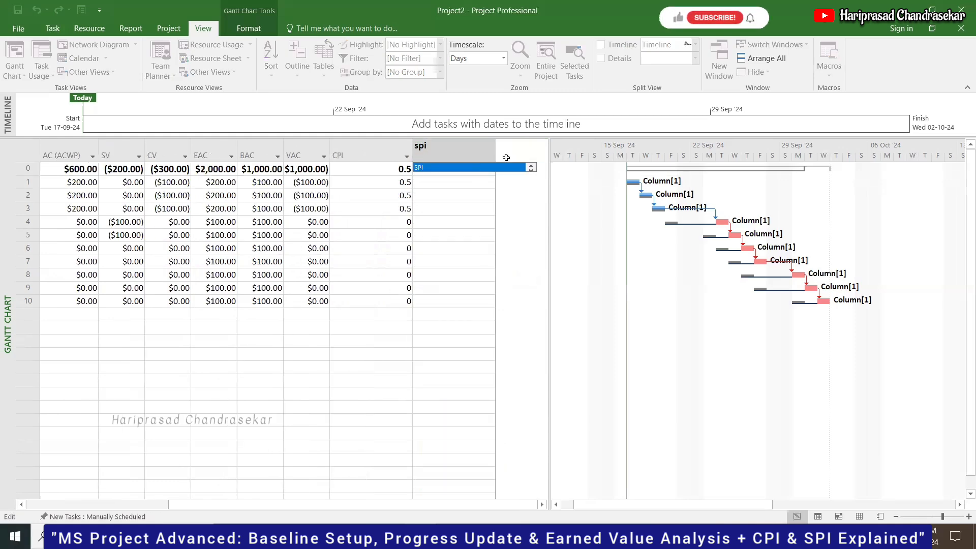
pyautogui.click(460, 167)
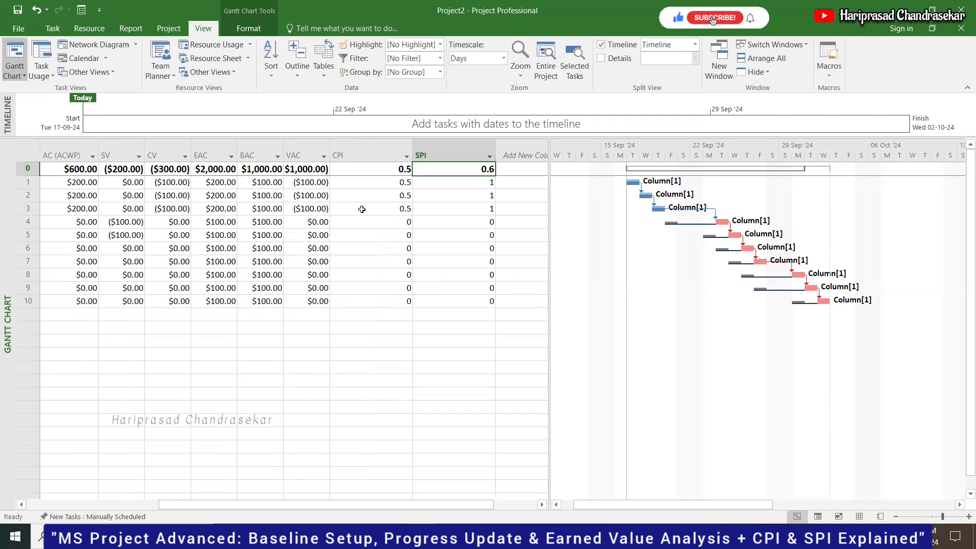
# Step: Fit the CPI and SPI columns to their contents and widen the table area to show all earned value columns
pyautogui.moveTo(413, 152); pyautogui.dragTo(413, 151)
pyautogui.doubleClick(412, 152)
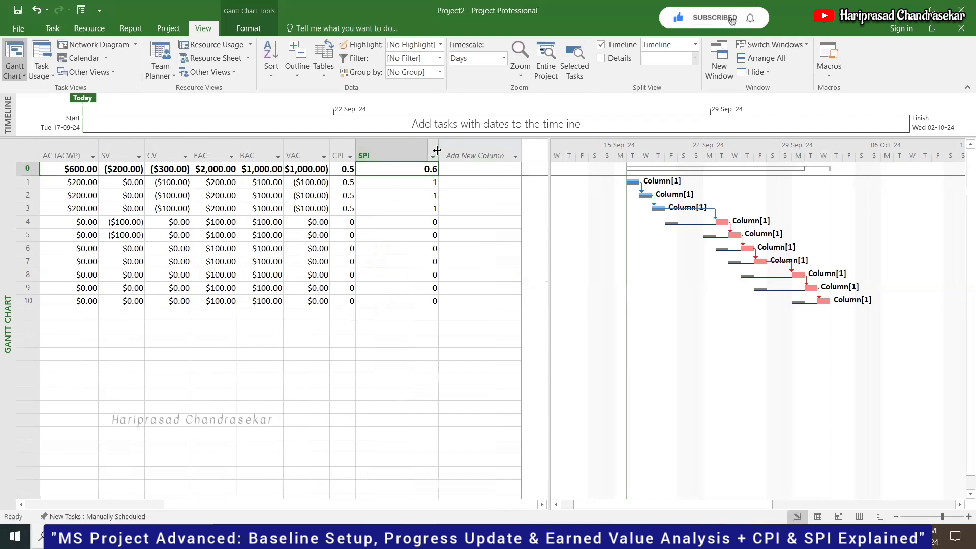
pyautogui.doubleClick(437, 151)
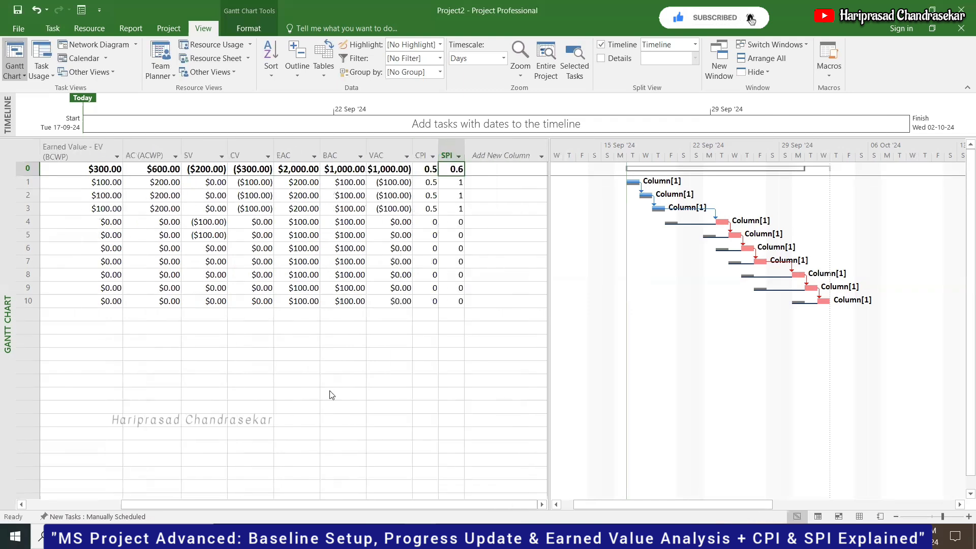
pyautogui.moveTo(299, 505); pyautogui.dragTo(203, 504)
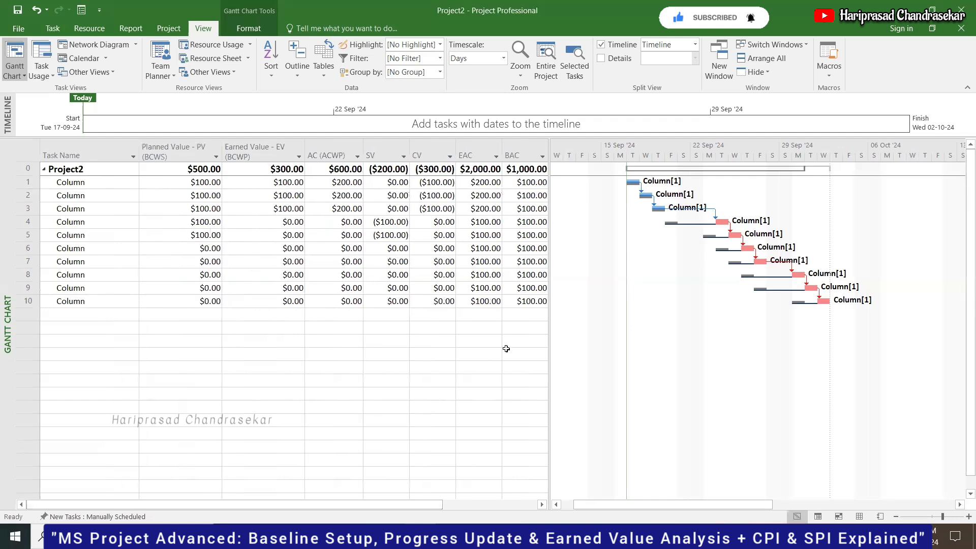
pyautogui.moveTo(551, 345); pyautogui.dragTo(688, 357)
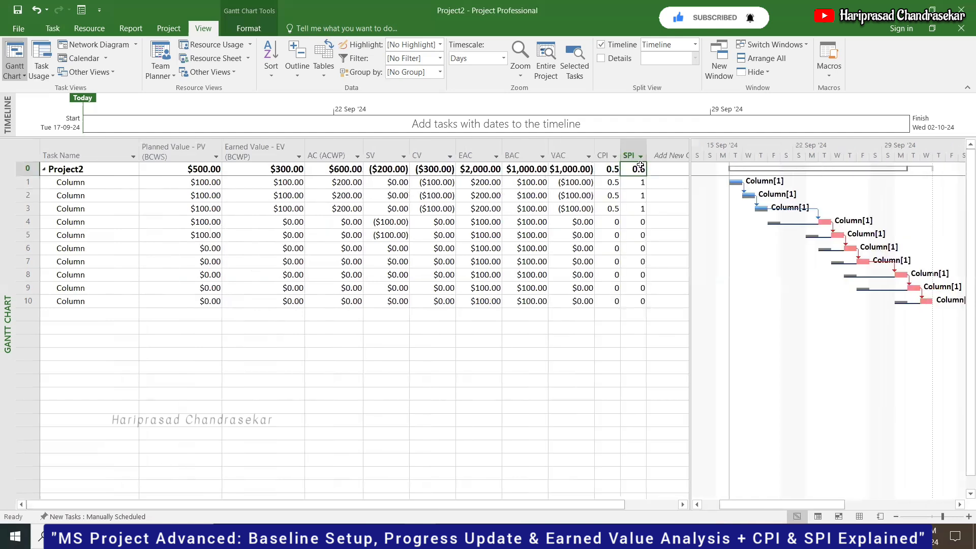
# Step: Examine the project's CPI and SPI values and task 1's SPI
pyautogui.click(606, 170)
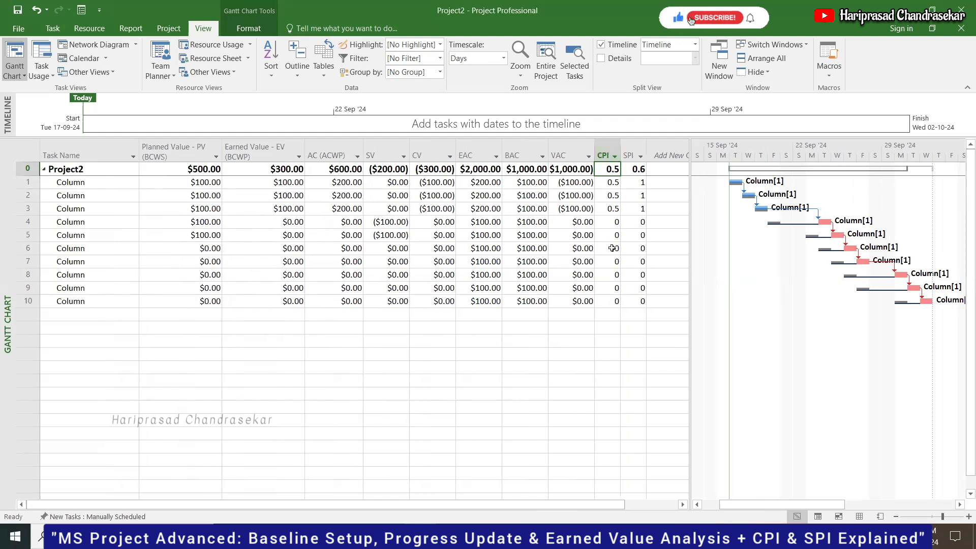
pyautogui.click(631, 171)
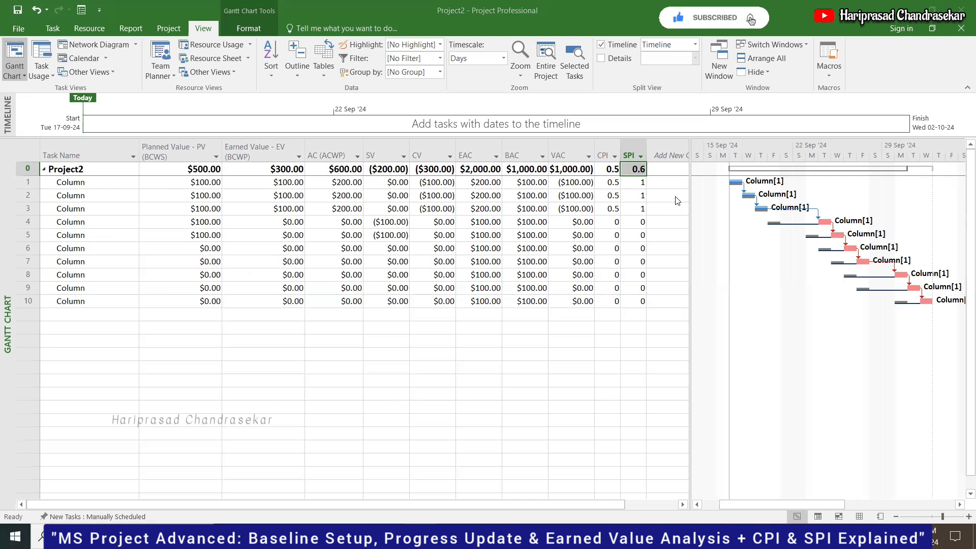
pyautogui.click(632, 183)
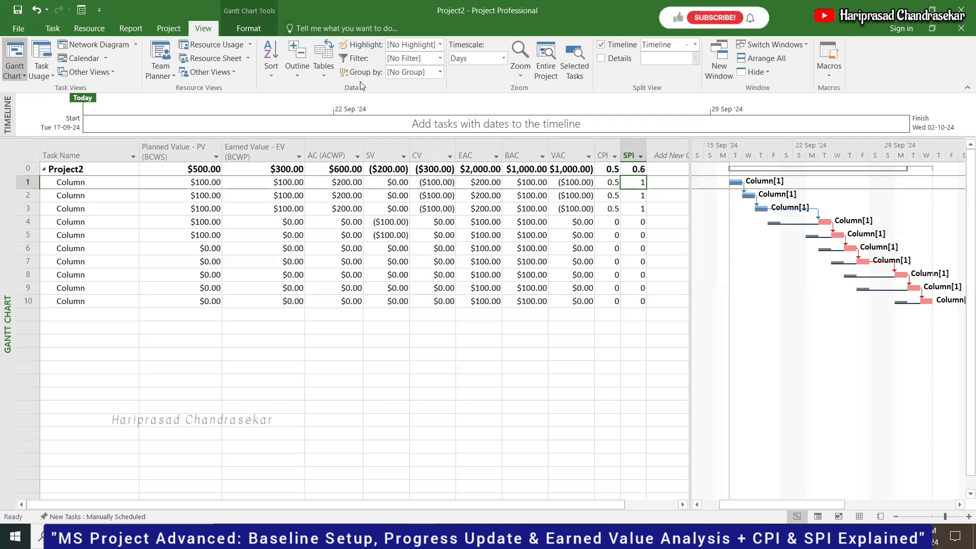
# Step: Switch the Gantt Chart from the Earned Value table back to the Entry task table
pyautogui.click(324, 73)
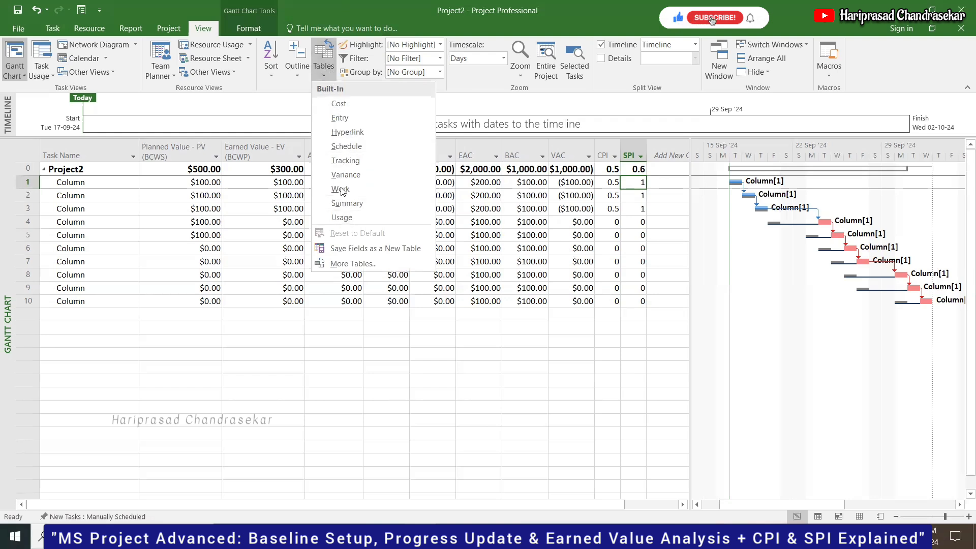
pyautogui.click(353, 263)
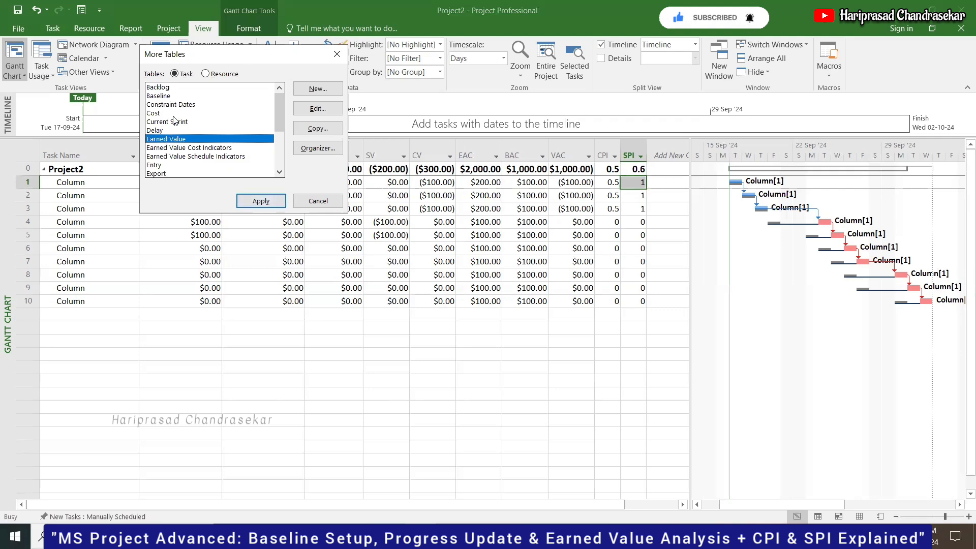
pyautogui.click(253, 202)
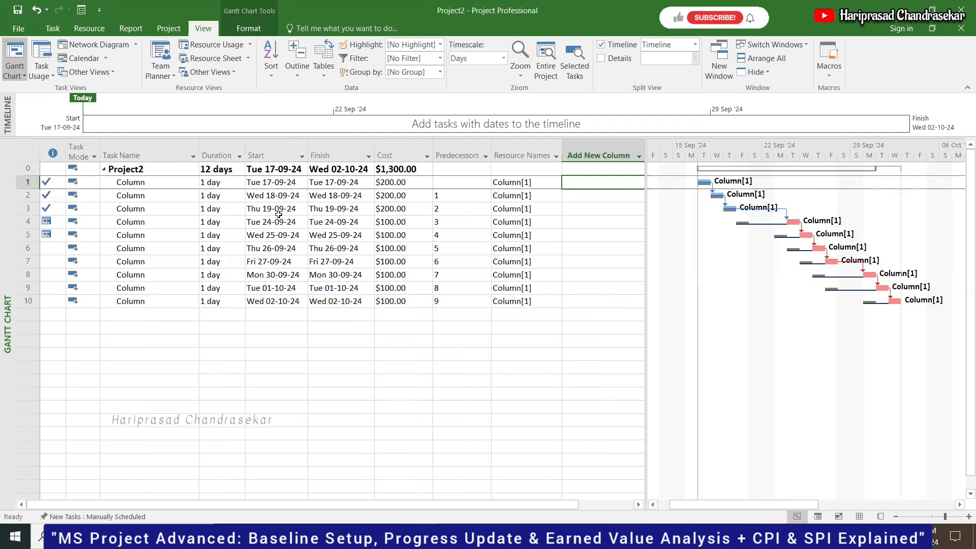
pyautogui.moveTo(689, 499); pyautogui.dragTo(636, 501)
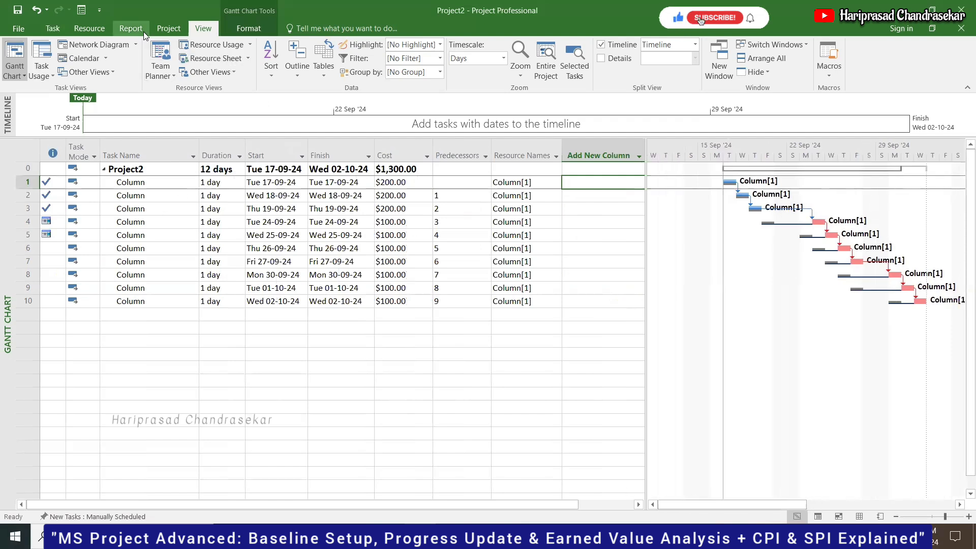
# Step: Review the Set Baseline options and the list of available baselines for the entire project without saving a baseline
pyautogui.click(168, 28)
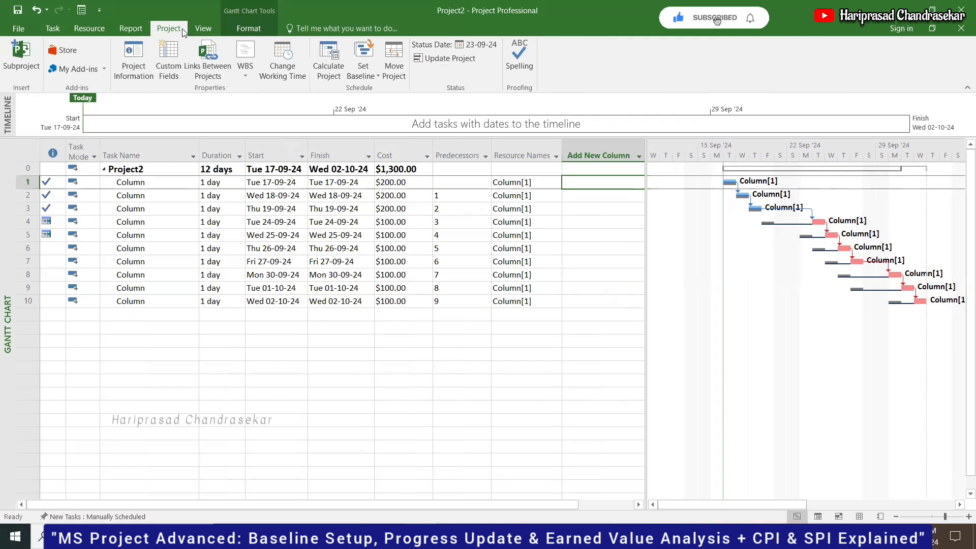
pyautogui.click(368, 81)
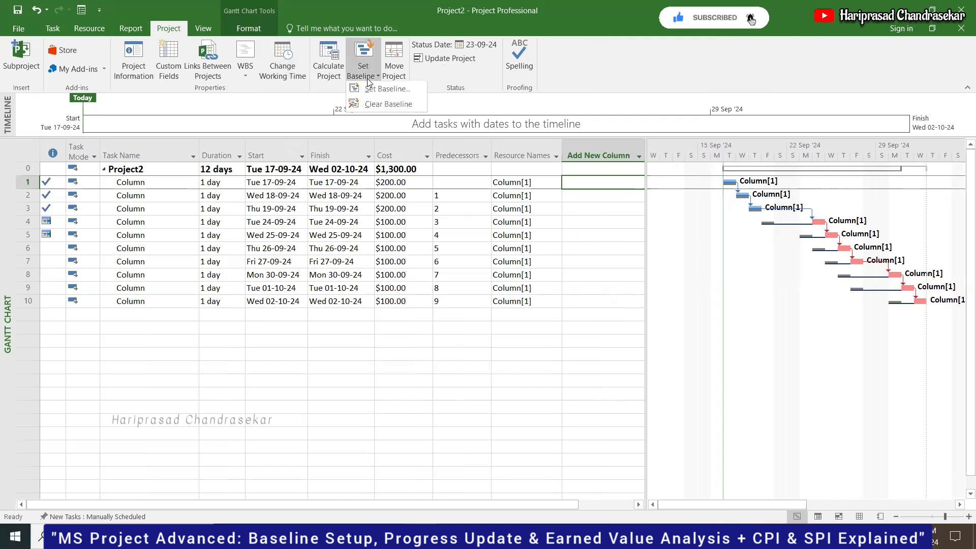
pyautogui.click(461, 108)
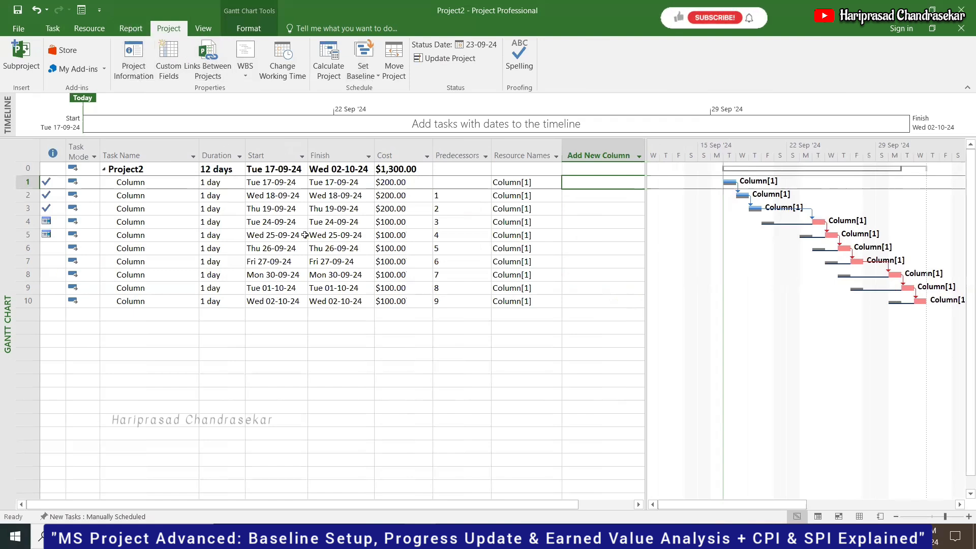
pyautogui.click(360, 82)
pyautogui.click(389, 92)
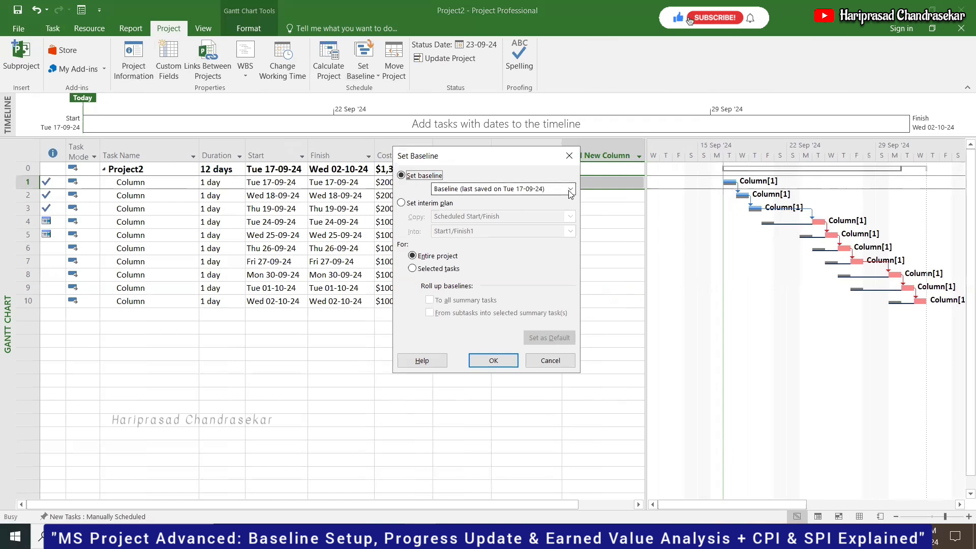
pyautogui.click(568, 189)
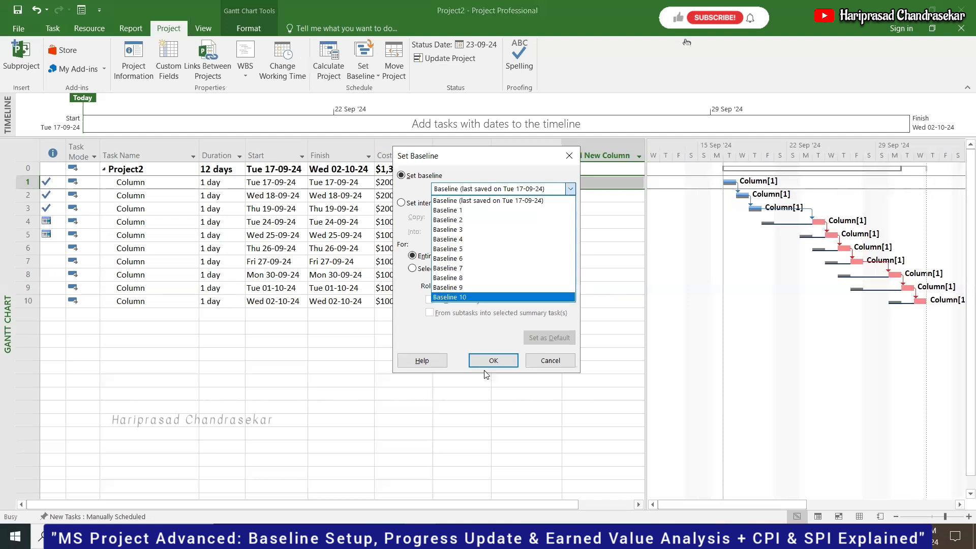
pyautogui.click(543, 361)
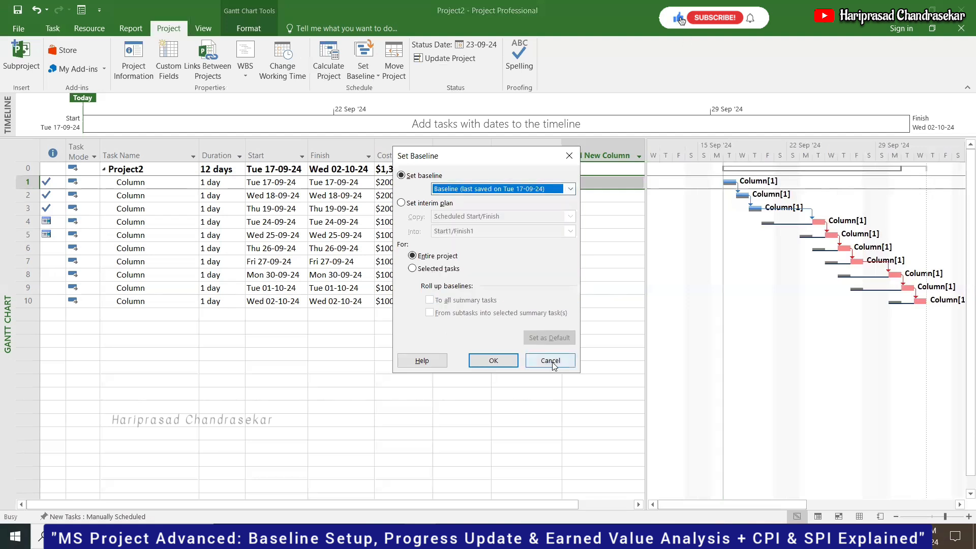
pyautogui.click(551, 360)
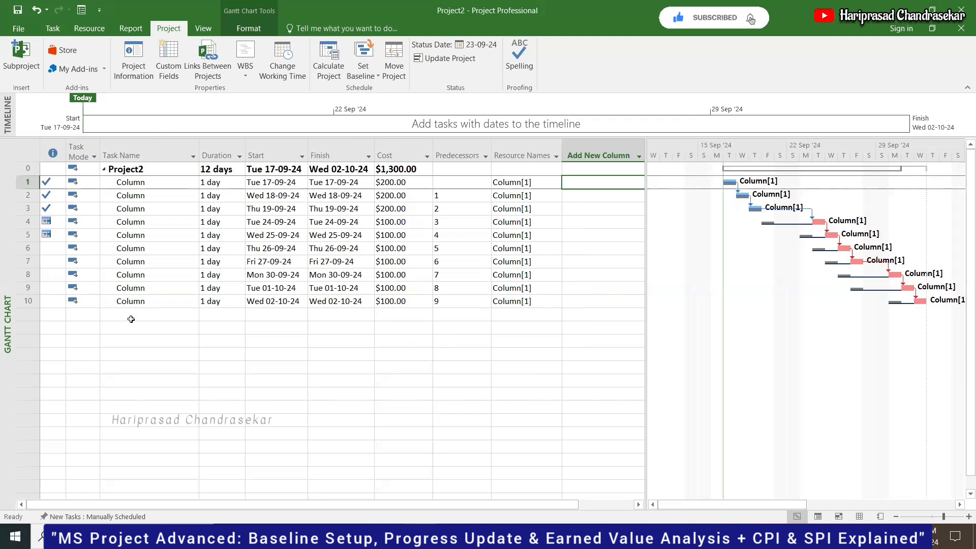
pyautogui.click(363, 73)
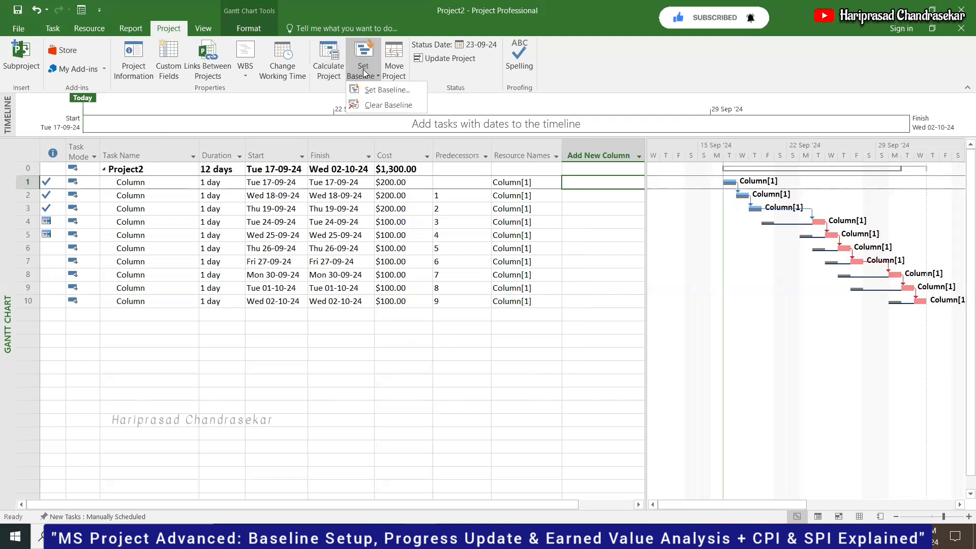
pyautogui.click(382, 88)
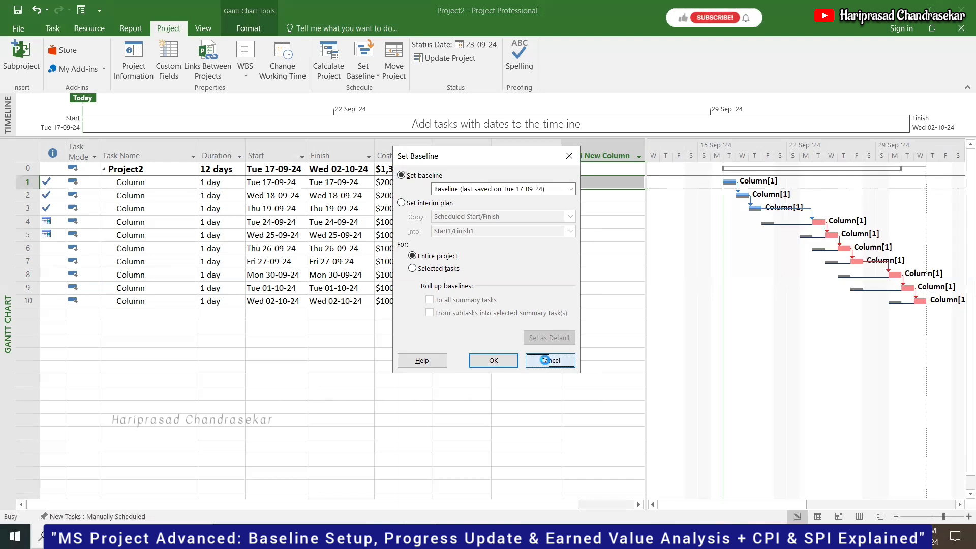
pyautogui.click(548, 361)
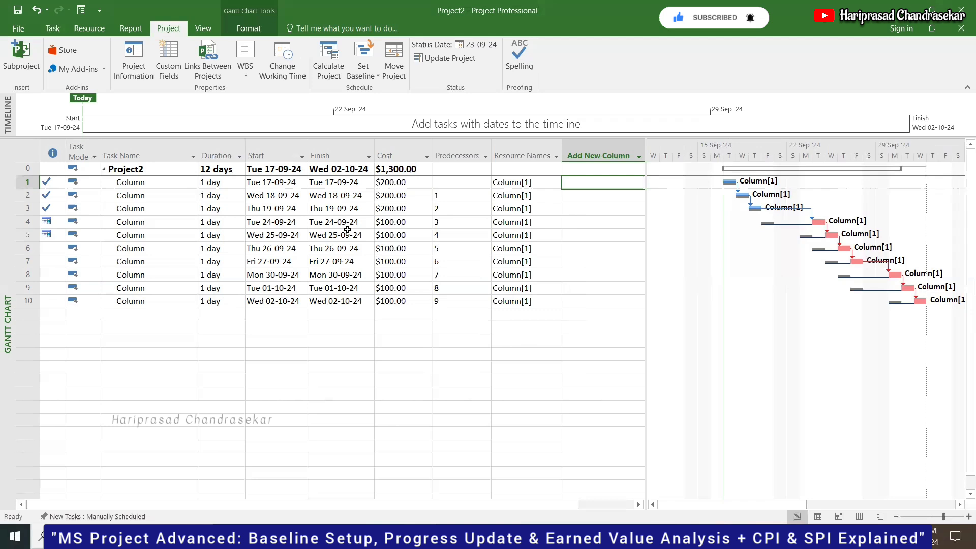
# Step: Examine how to re-save the existing baseline for selected tasks only, including its roll-up options, and cancel without saving
pyautogui.click(363, 71)
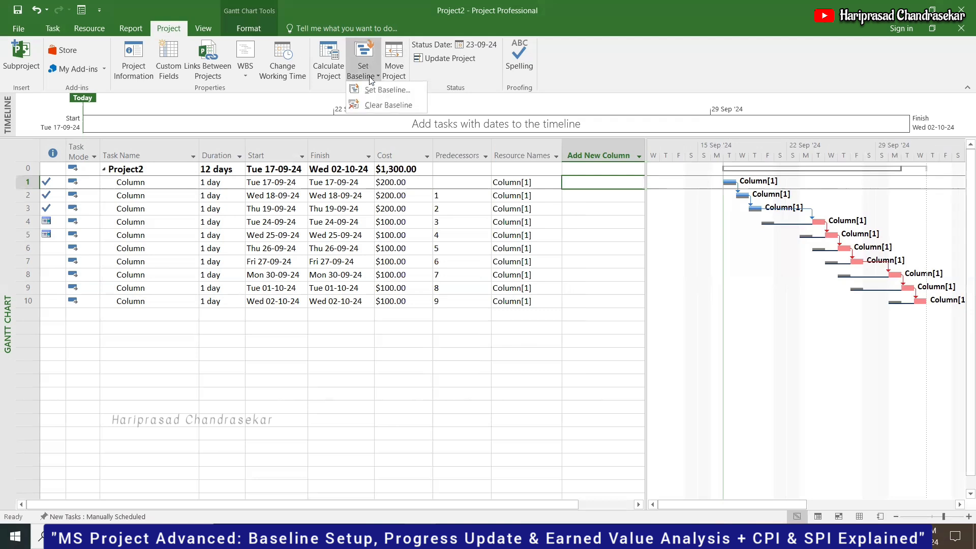
pyautogui.click(382, 90)
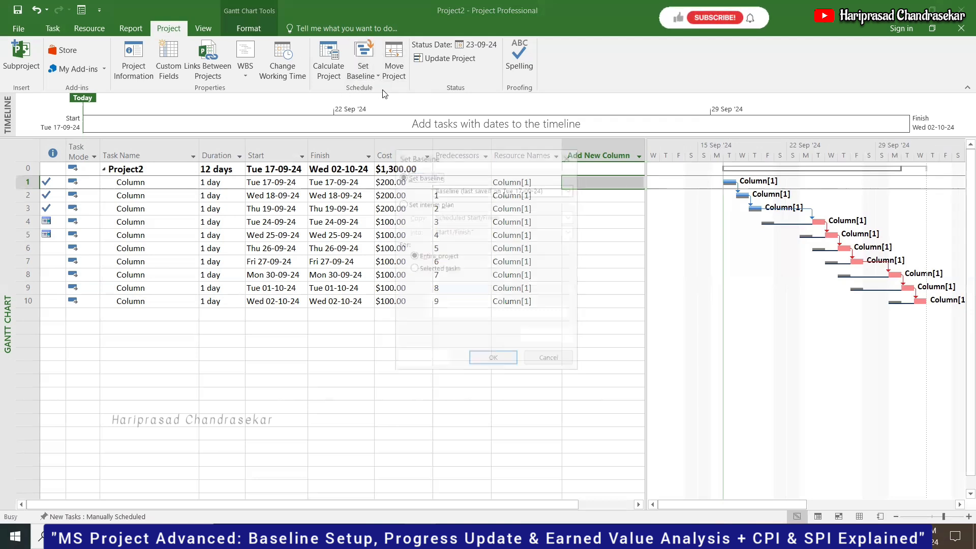
pyautogui.click(562, 188)
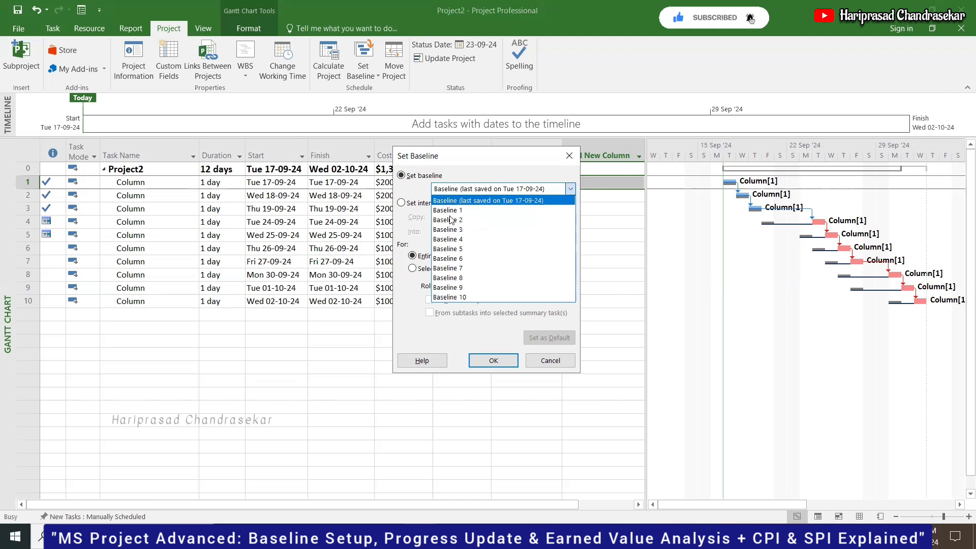
pyautogui.click(454, 201)
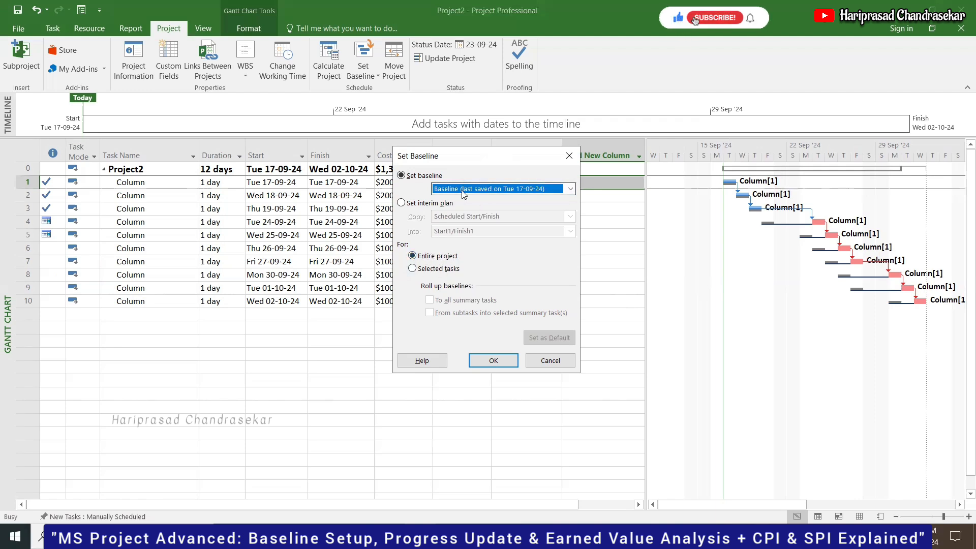
pyautogui.click(428, 266)
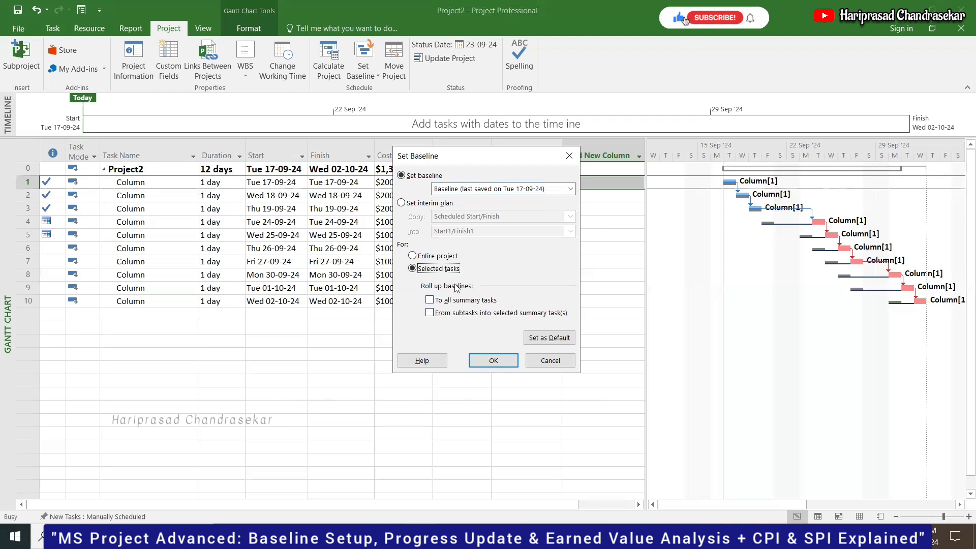
pyautogui.click(552, 361)
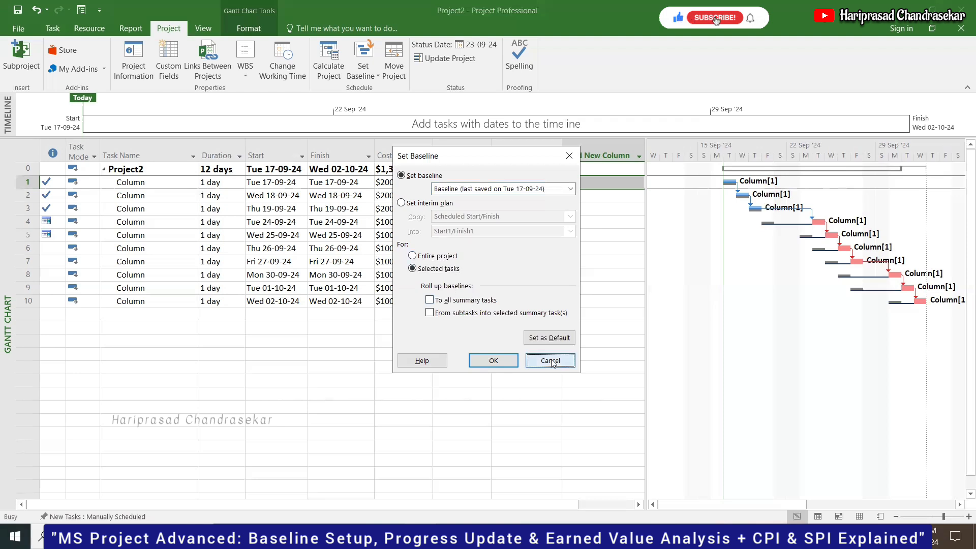
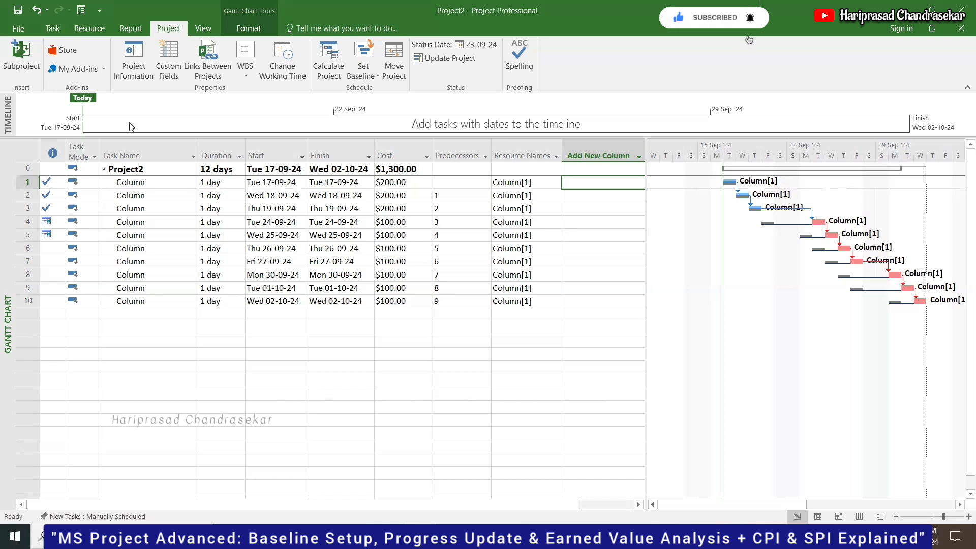
# Step: Examine the project statistics, comparing current, baseline, actual and variance figures for dates, duration and cost
pyautogui.click(147, 185)
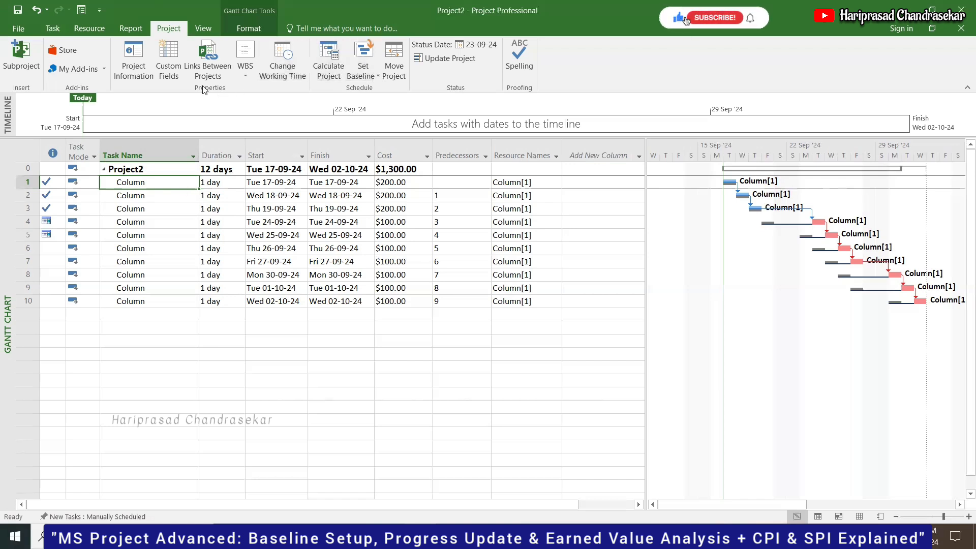
pyautogui.click(129, 75)
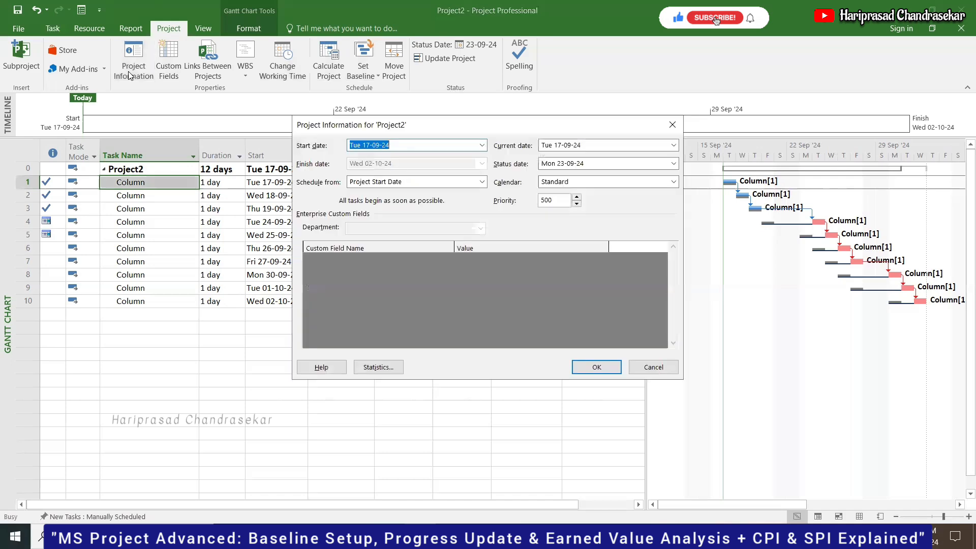
pyautogui.click(379, 369)
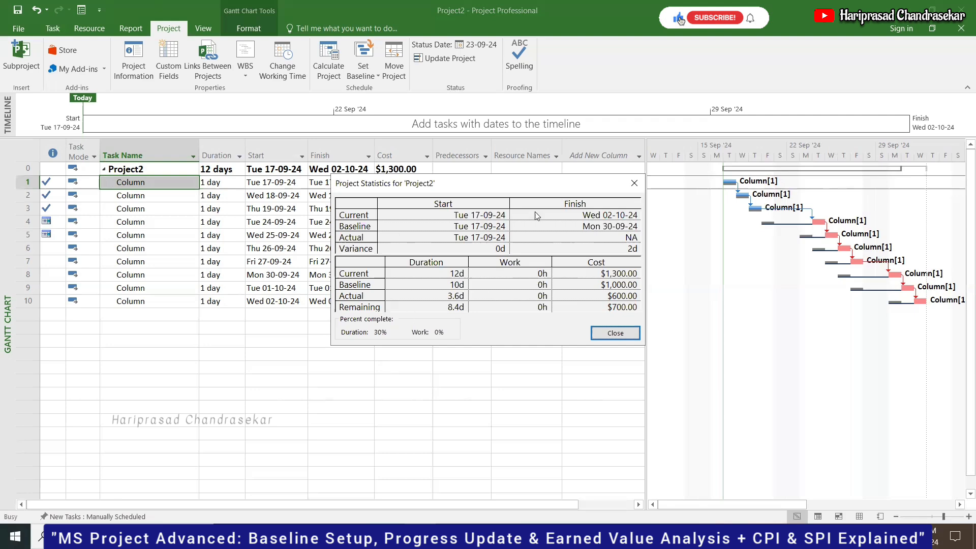
pyautogui.click(633, 183)
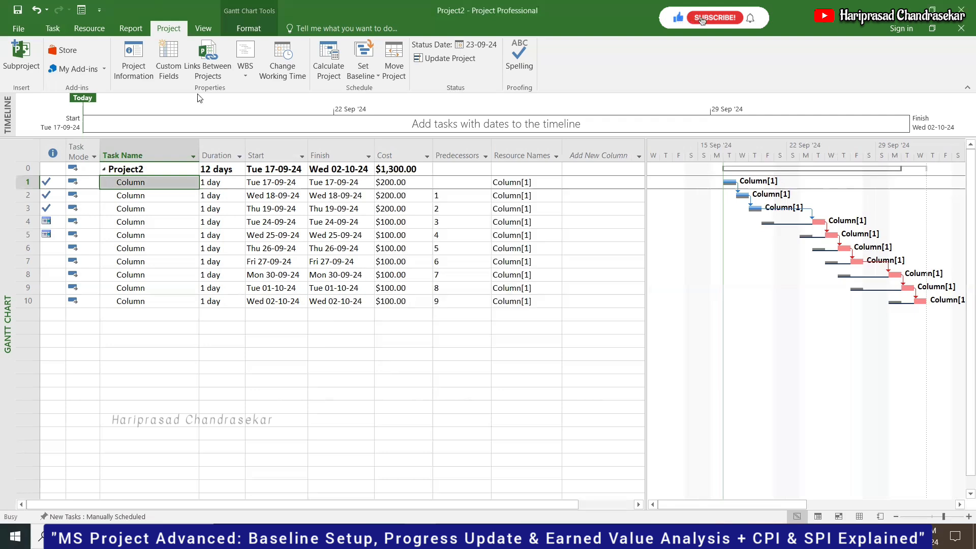
pyautogui.click(130, 65)
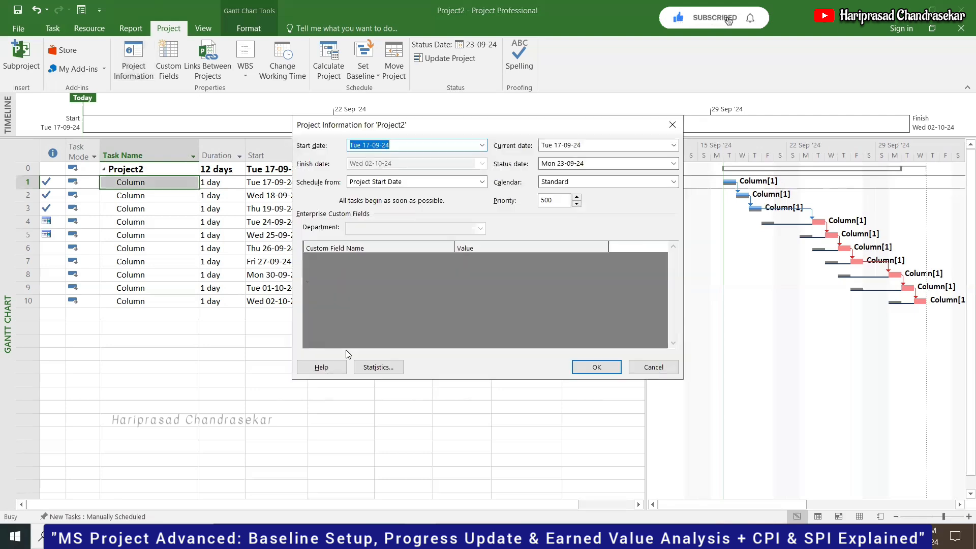
pyautogui.click(373, 368)
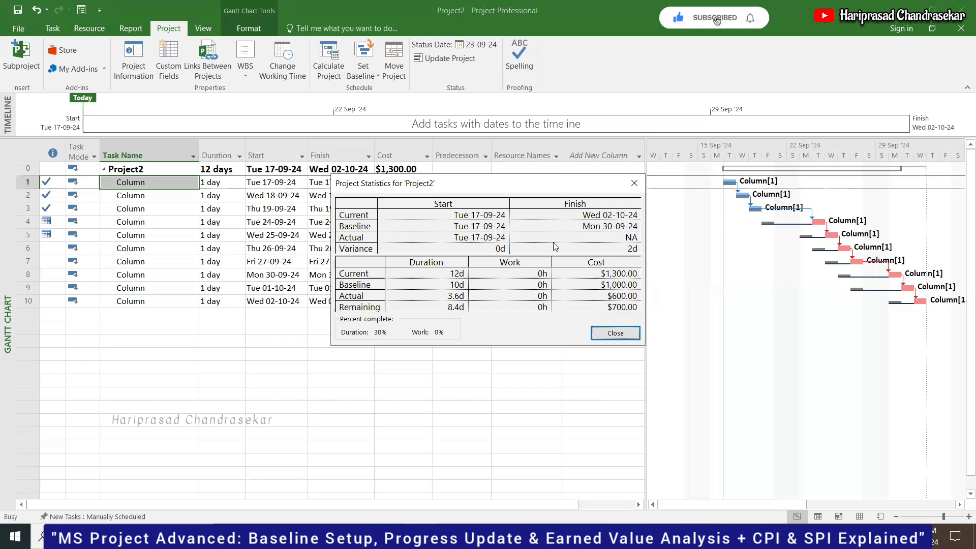
pyautogui.click(599, 331)
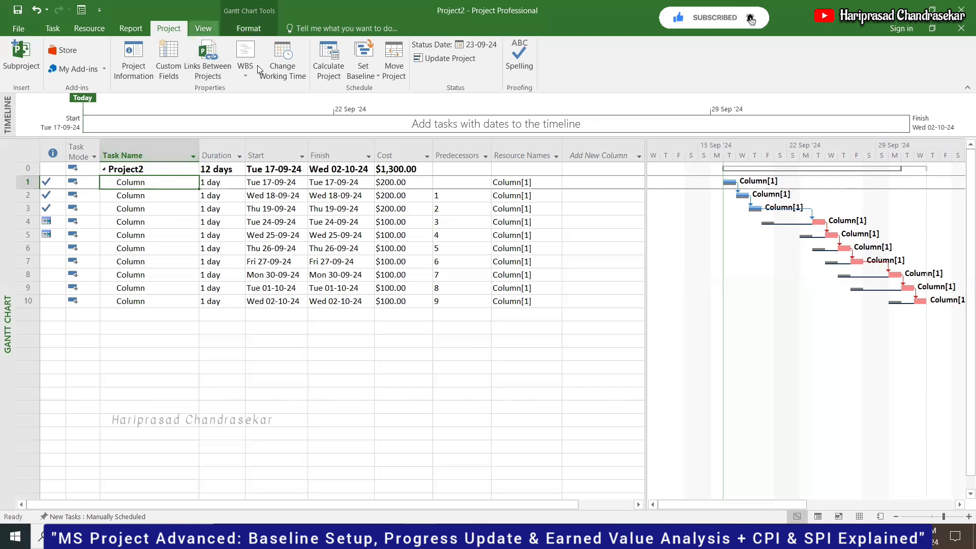
# Step: Review the Set Baseline settings for the entire project and cancel without saving a baseline
pyautogui.click(363, 73)
pyautogui.click(378, 90)
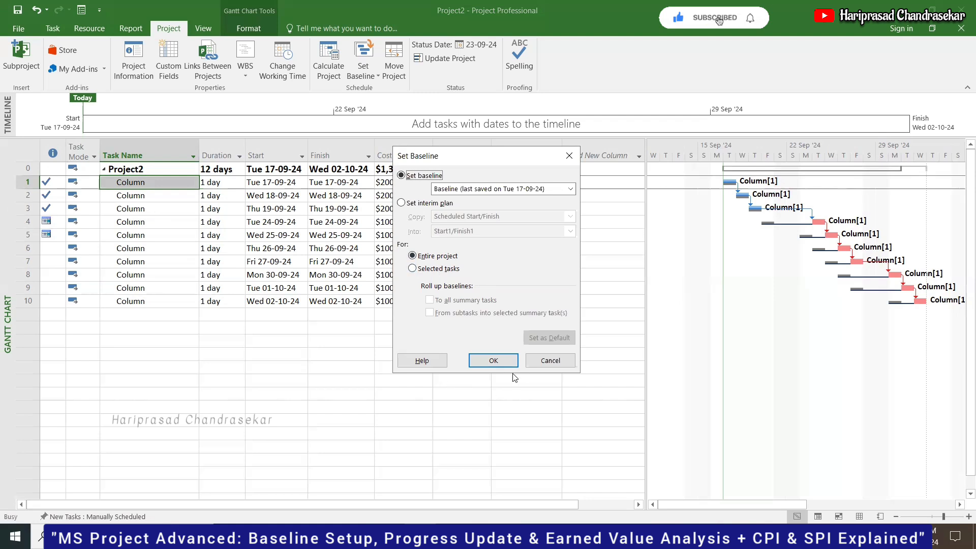
pyautogui.click(550, 361)
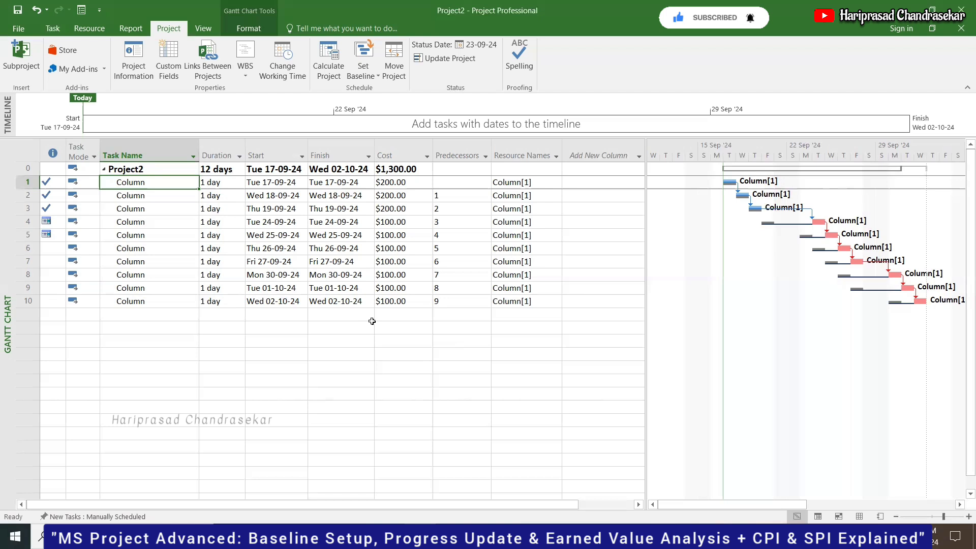
# Step: Apply the Earned Value Cost Indicators table to the Gantt Chart and examine its columns through to TCPI
pyautogui.click(203, 29)
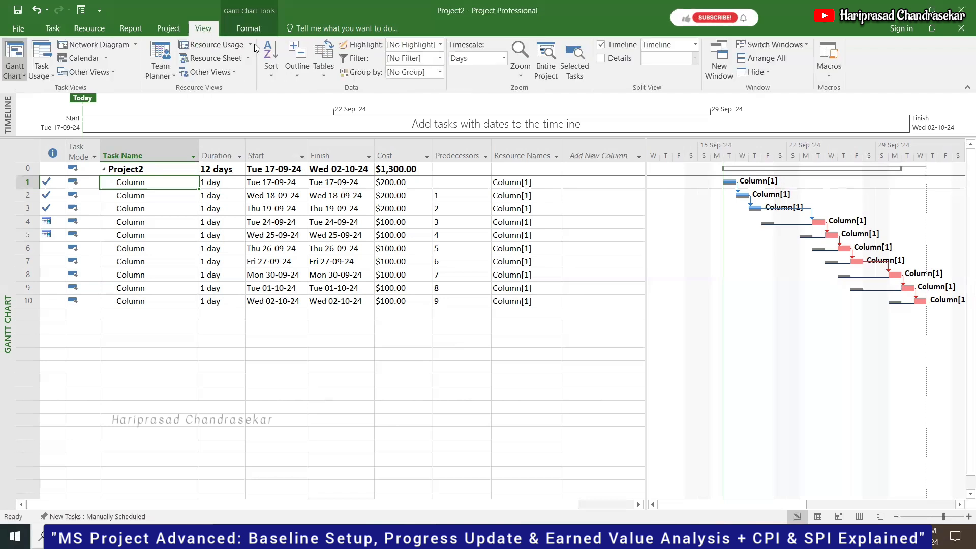
pyautogui.click(324, 69)
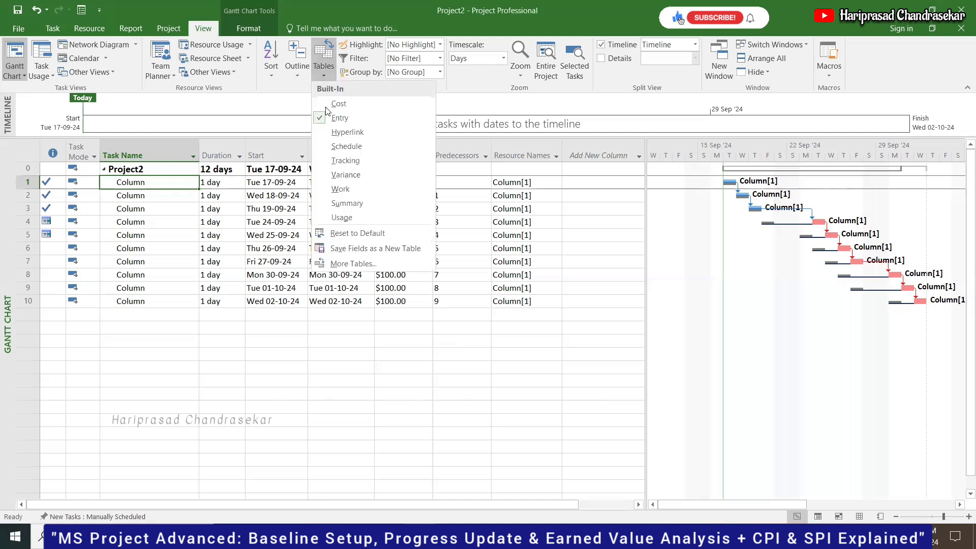
pyautogui.click(350, 263)
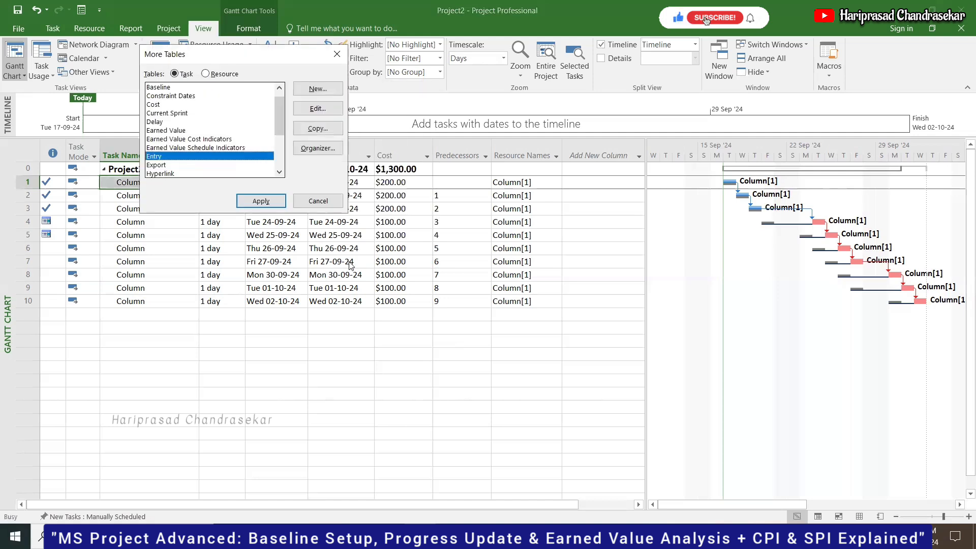
pyautogui.click(216, 140)
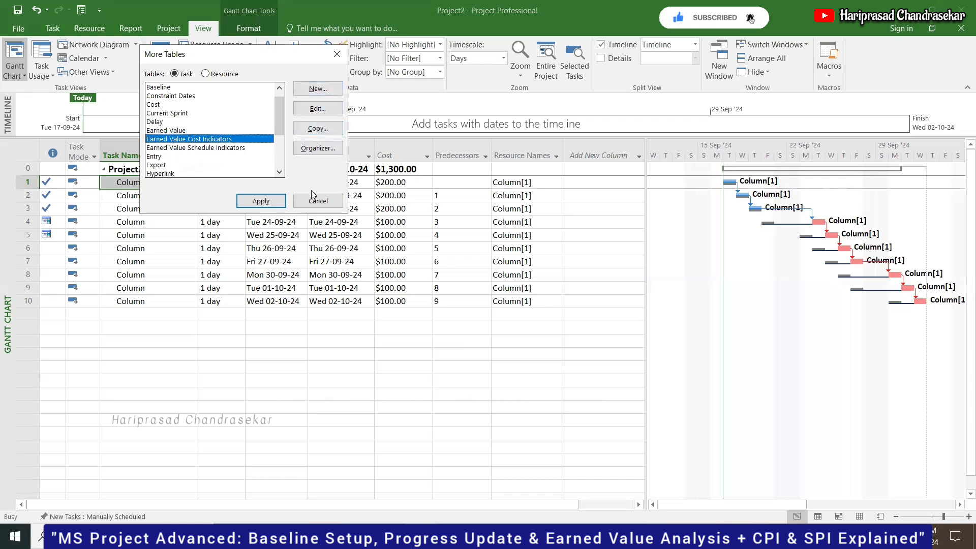
pyautogui.click(266, 199)
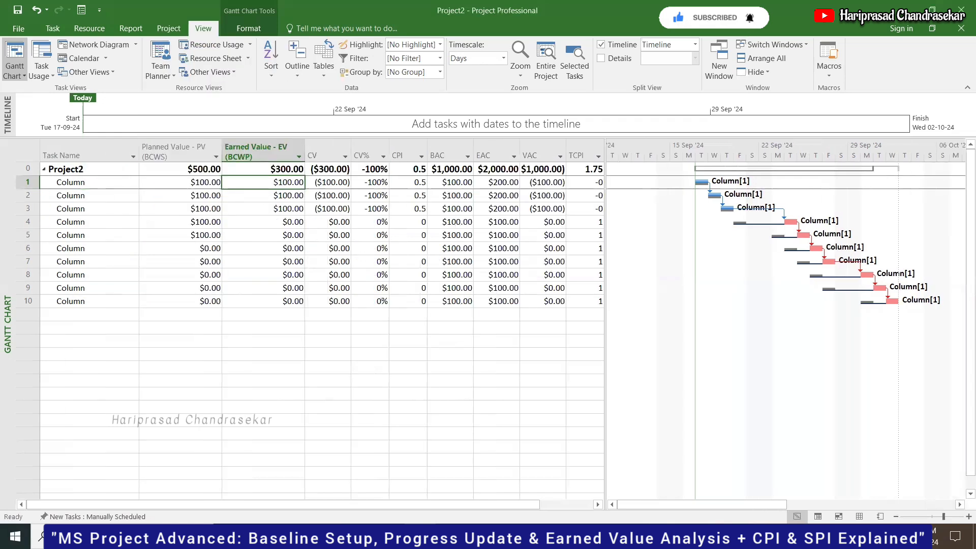
pyautogui.click(597, 504)
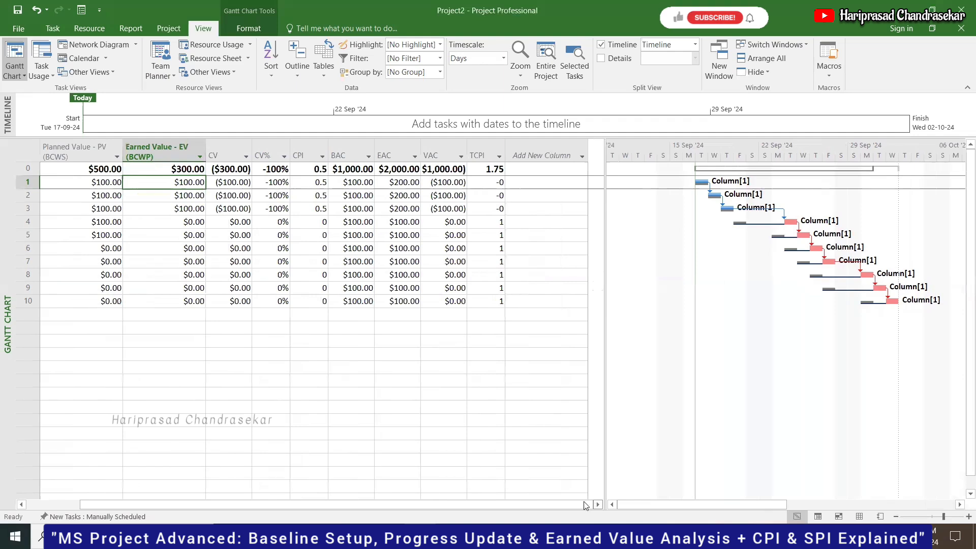
pyautogui.moveTo(489, 151)
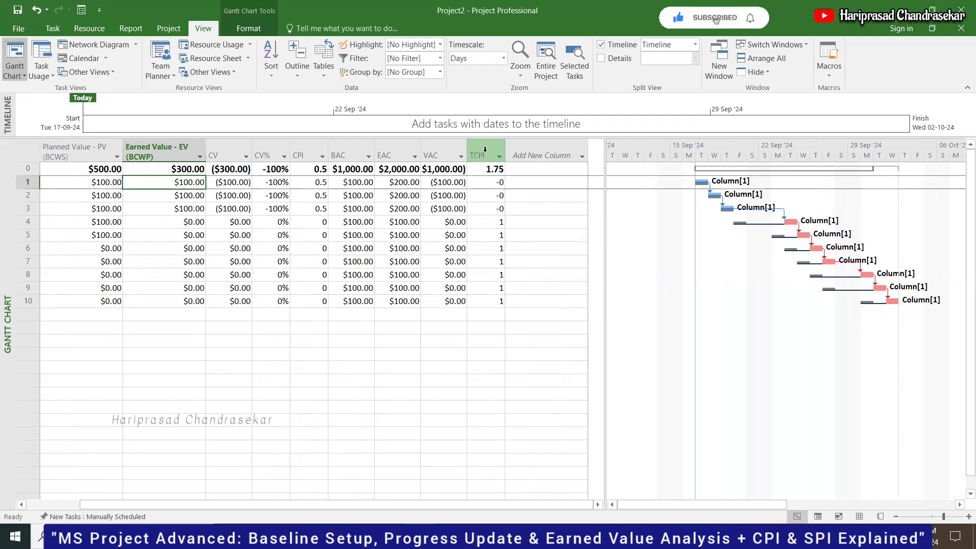
pyautogui.moveTo(485, 149)
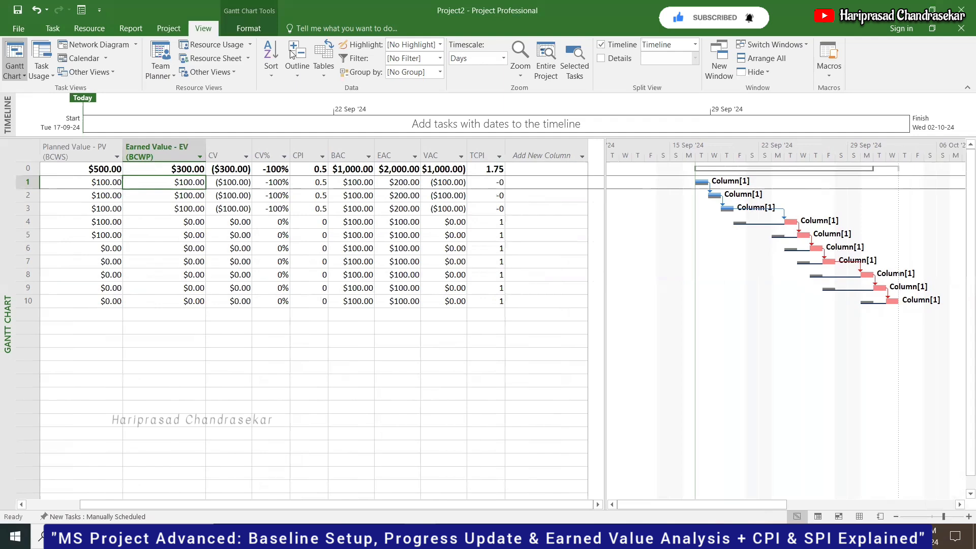
# Step: Apply the Earned Value Schedule Indicators table and examine the SV% column
pyautogui.click(323, 65)
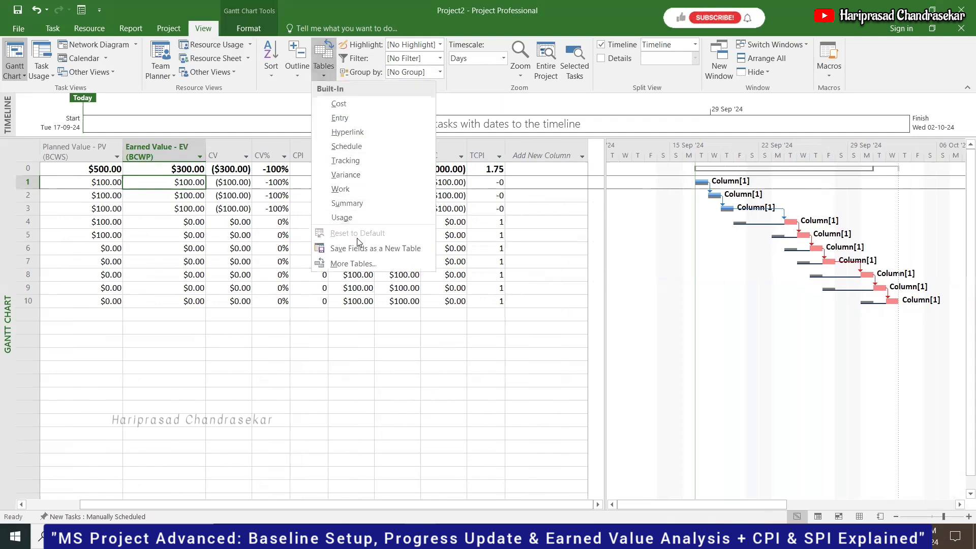
pyautogui.click(353, 263)
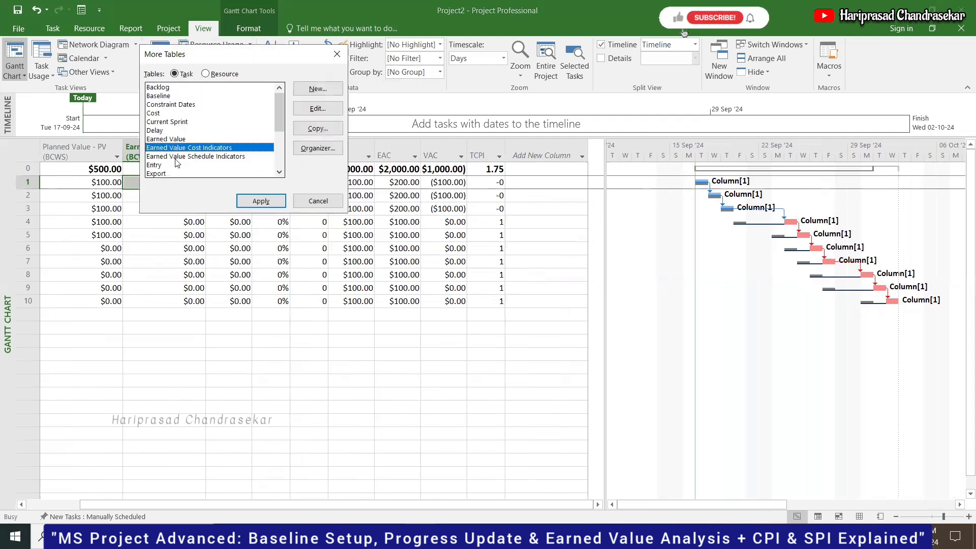
pyautogui.click(261, 201)
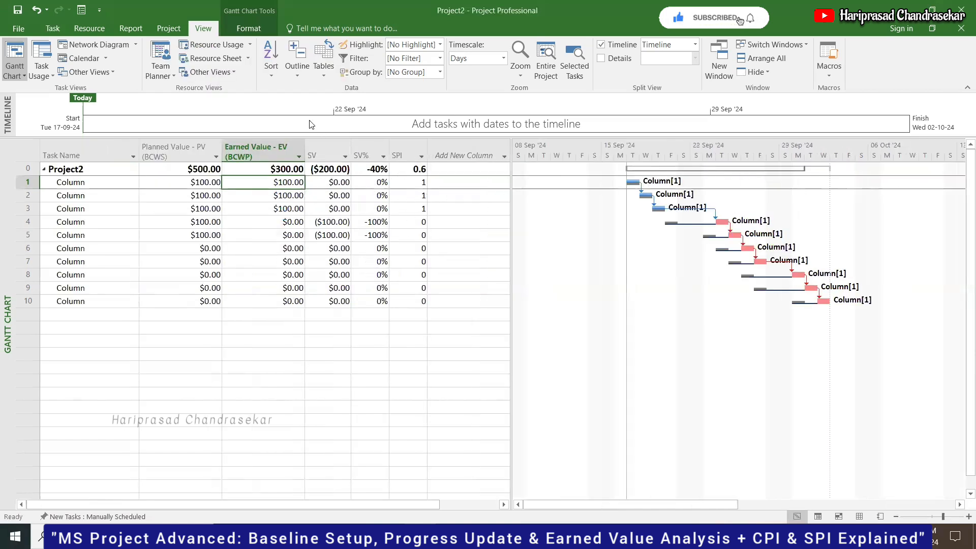
pyautogui.click(322, 69)
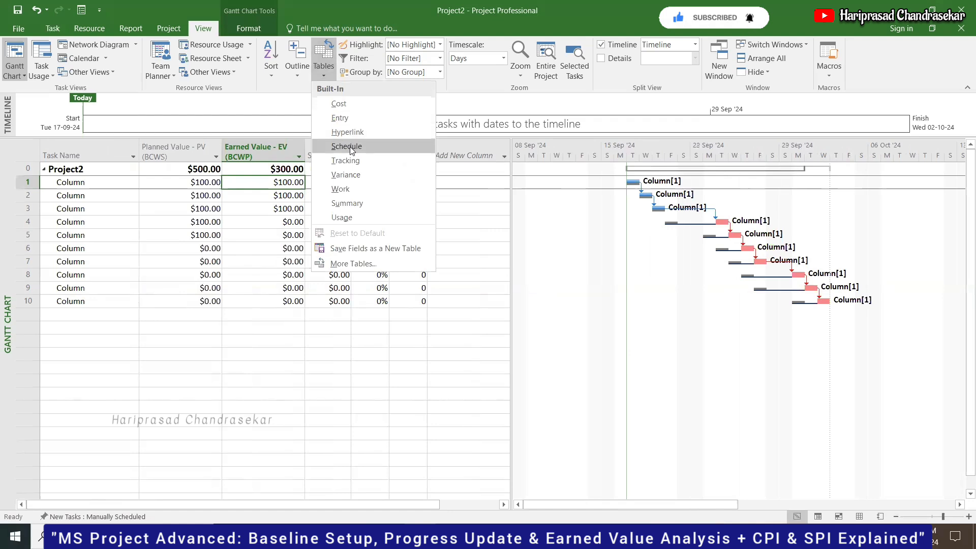
pyautogui.click(361, 262)
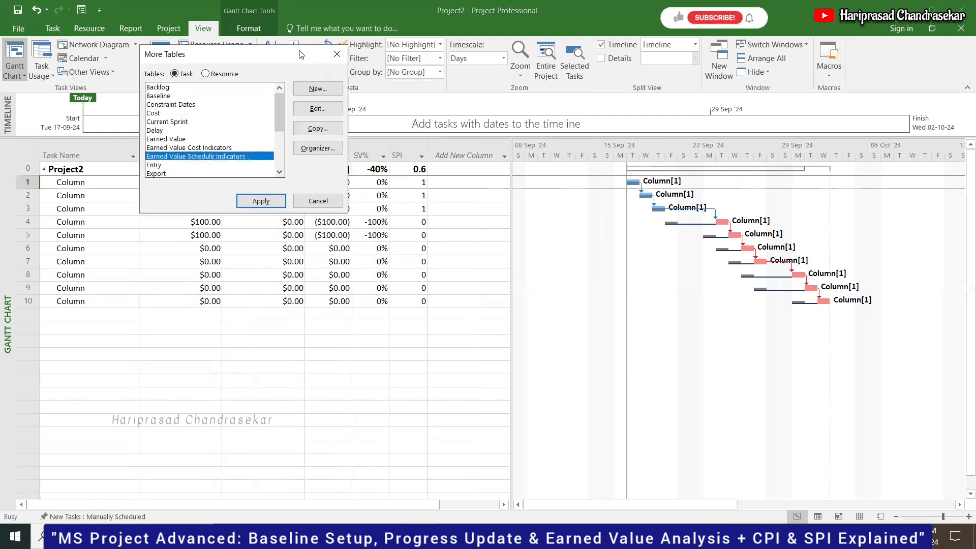
pyautogui.click(337, 53)
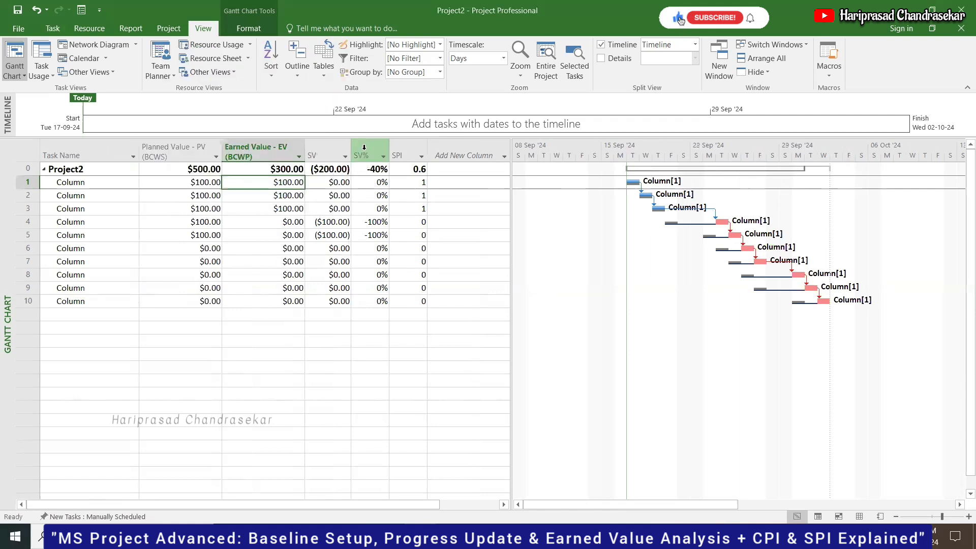
pyautogui.moveTo(364, 147)
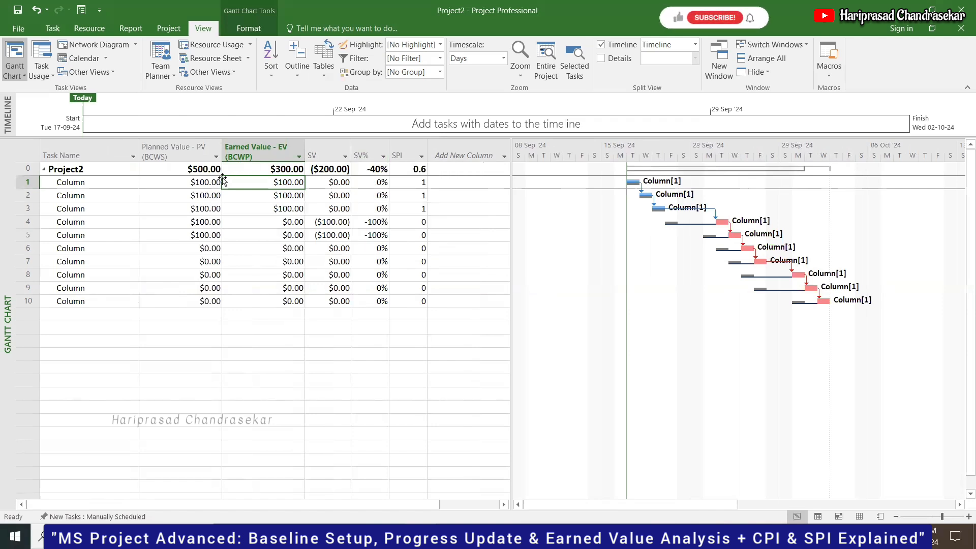
# Step: Apply the Earned Value table and examine its columns from planned value through to CPI and SPI
pyautogui.click(324, 77)
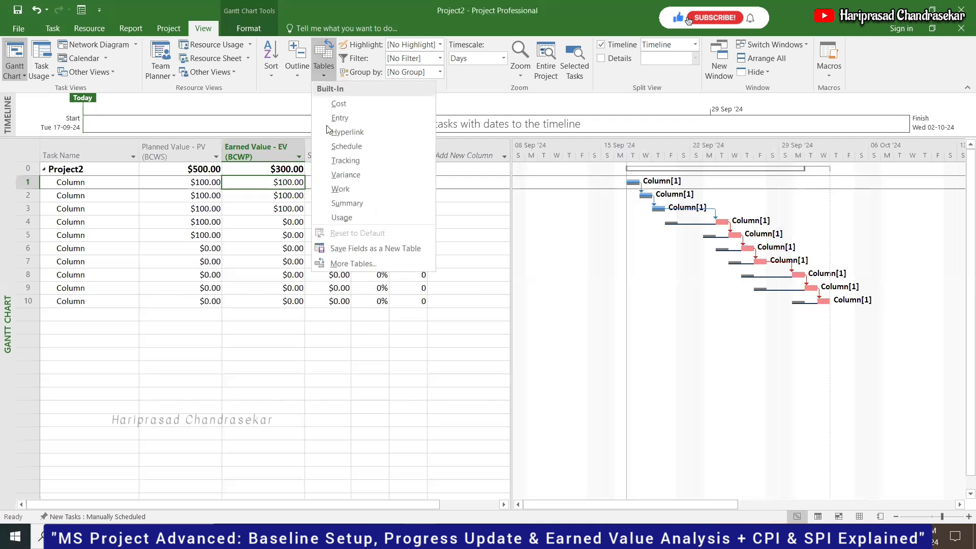
pyautogui.click(353, 263)
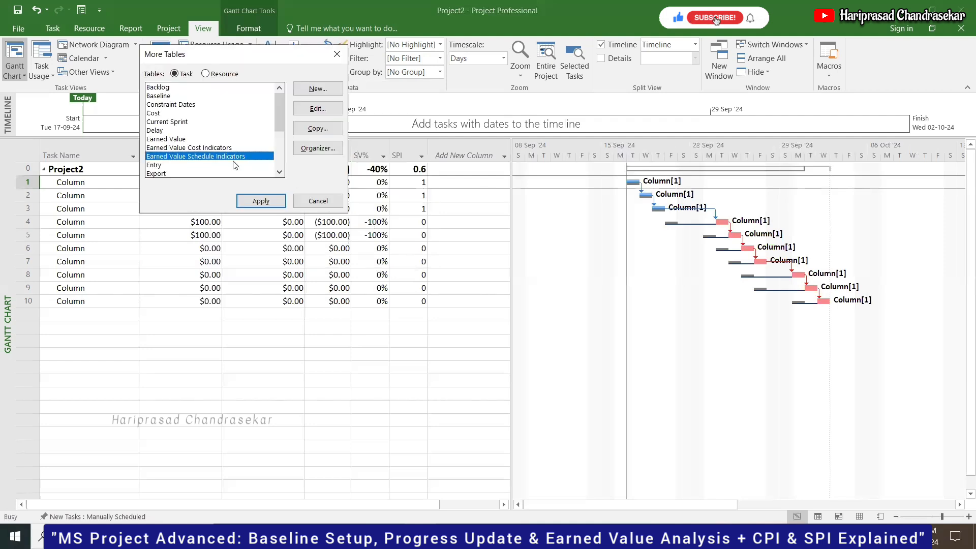
pyautogui.click(179, 139)
pyautogui.click(282, 203)
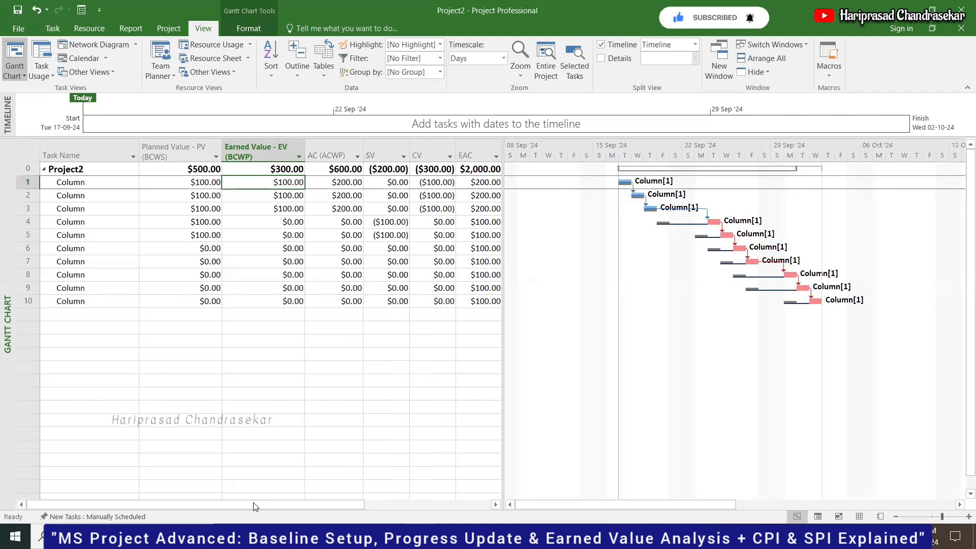
pyautogui.moveTo(254, 507); pyautogui.dragTo(412, 502)
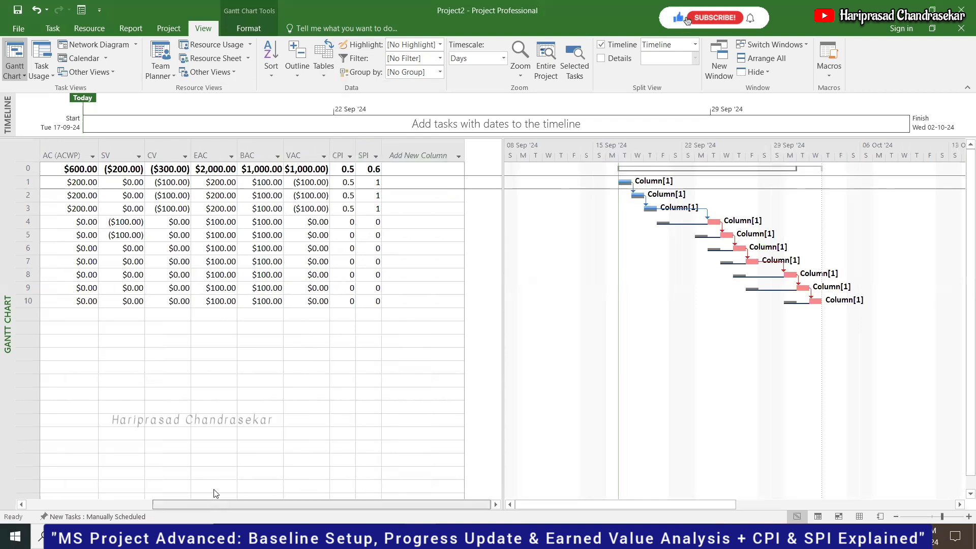
pyautogui.moveTo(214, 490); pyautogui.dragTo(122, 475)
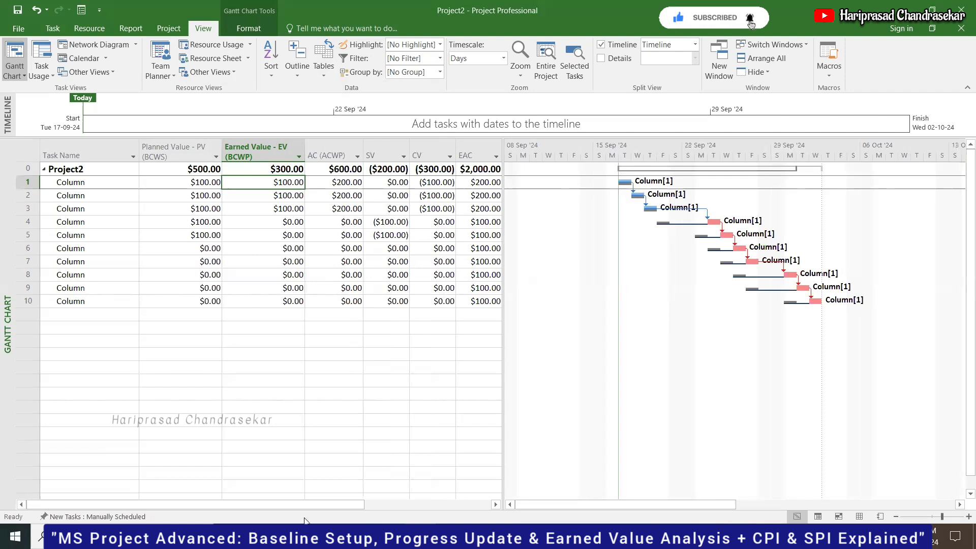
pyautogui.moveTo(325, 506); pyautogui.dragTo(428, 507)
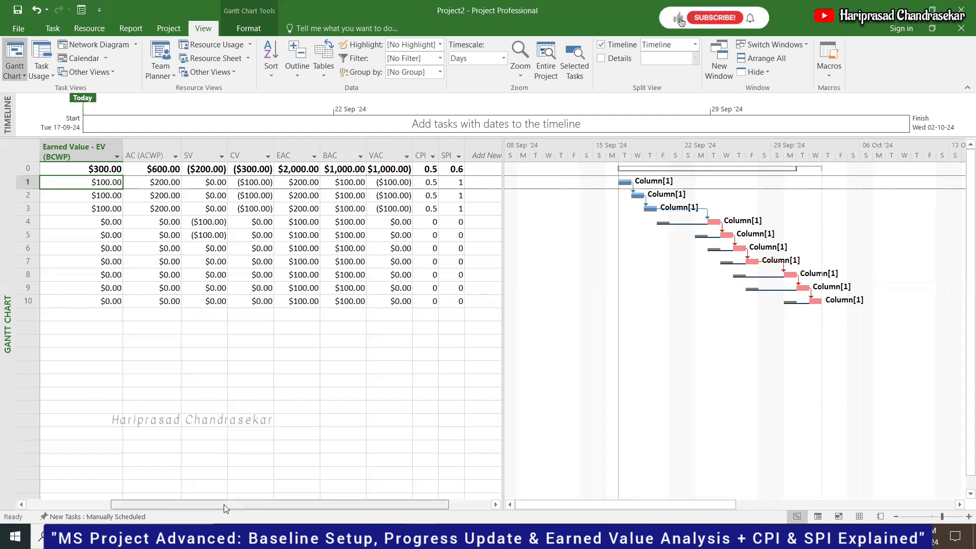
pyautogui.moveTo(280, 504); pyautogui.dragTo(194, 504)
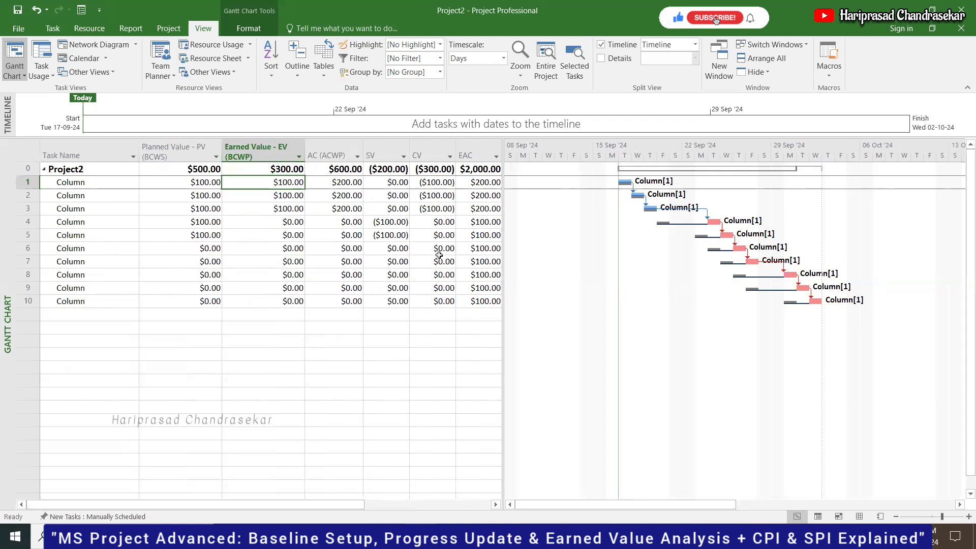
# Step: Return to the Entry table and mark tasks 4 and 5 as 100% complete
pyautogui.click(332, 76)
pyautogui.click(337, 117)
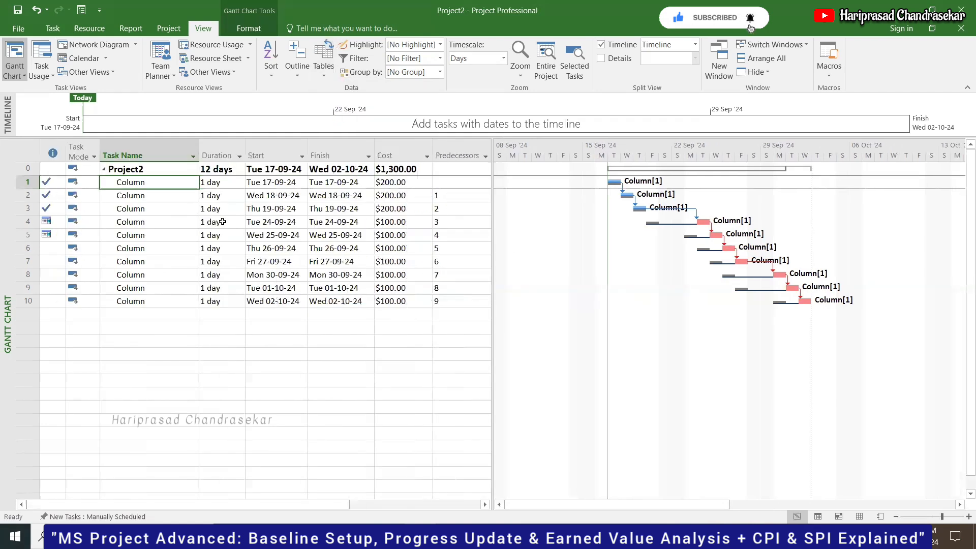
pyautogui.moveTo(163, 233); pyautogui.dragTo(163, 221)
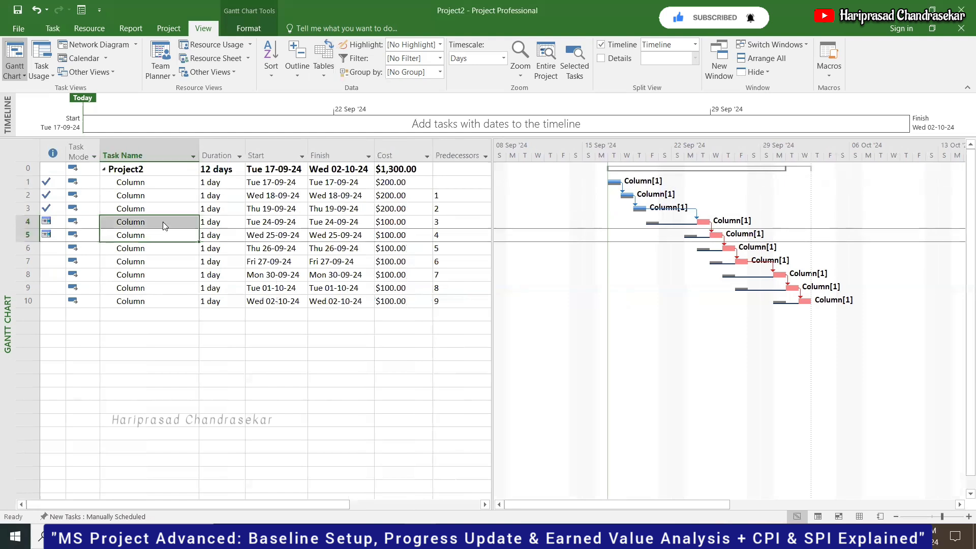
pyautogui.click(51, 29)
pyautogui.click(278, 50)
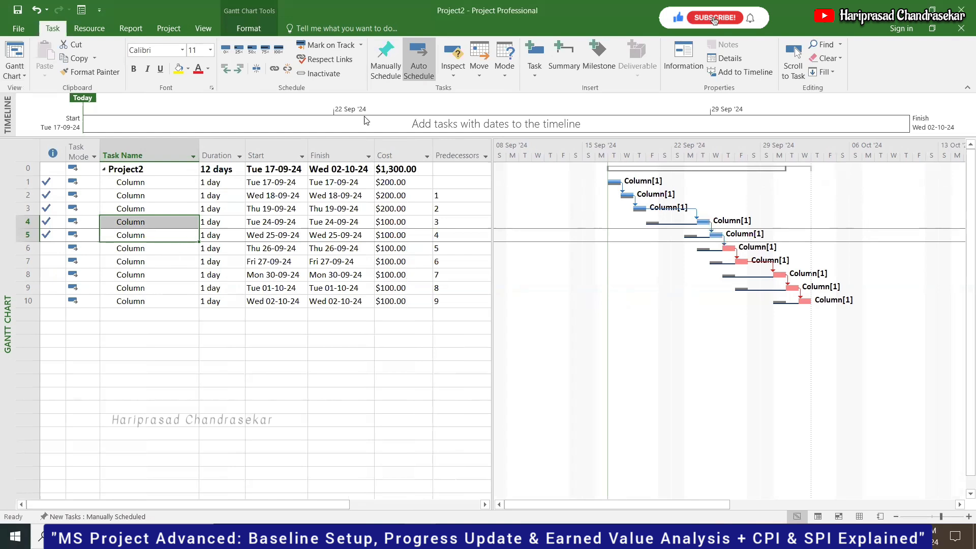
pyautogui.click(210, 28)
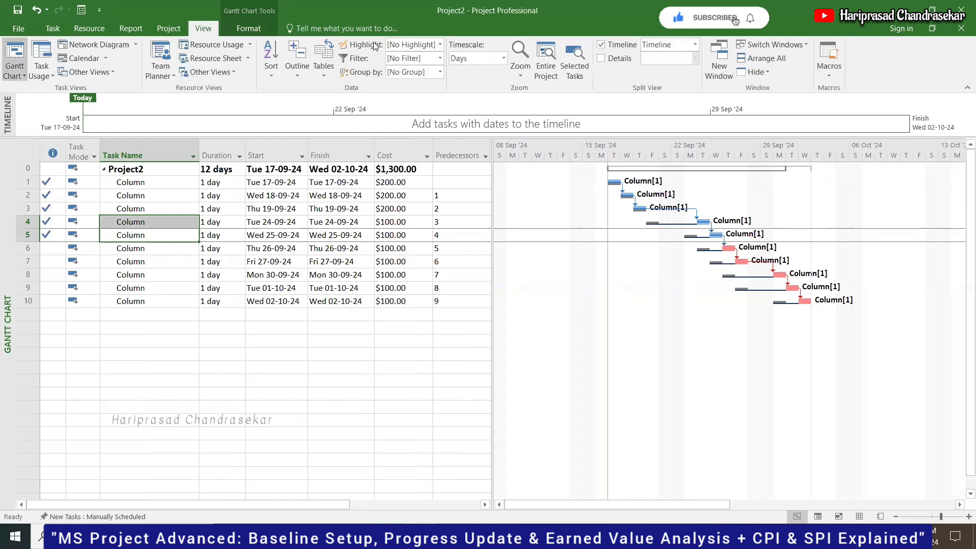
# Step: Set the project's status date to Wed 25-09-24
pyautogui.click(254, 29)
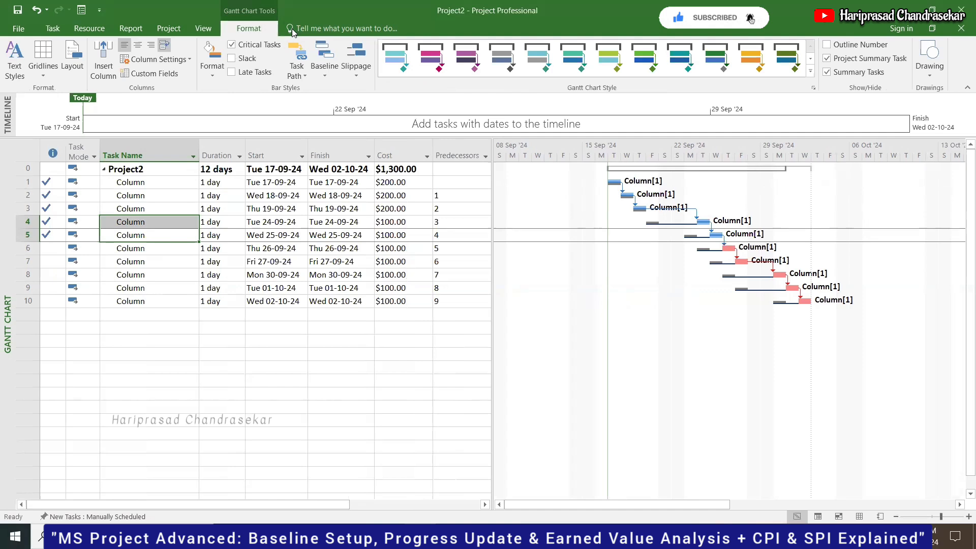
pyautogui.click(168, 28)
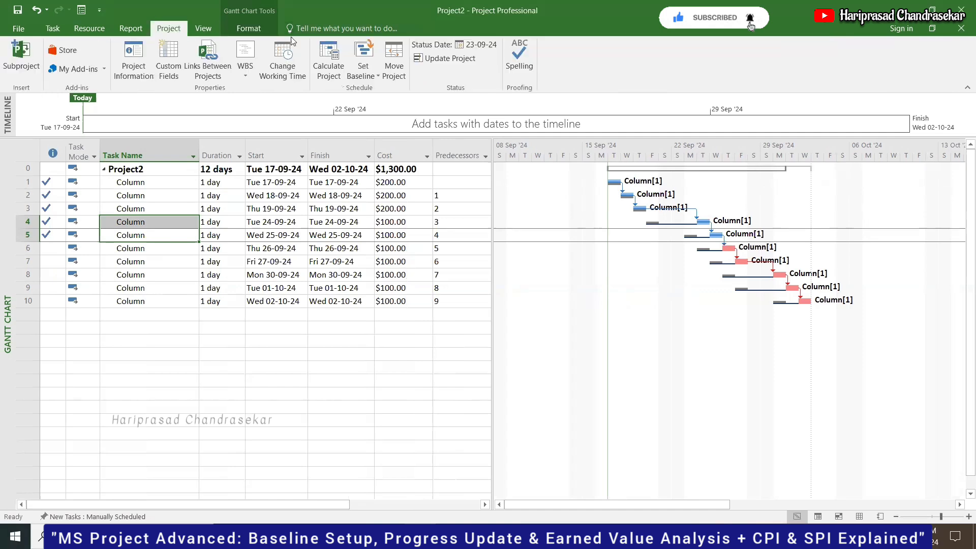
pyautogui.click(493, 44)
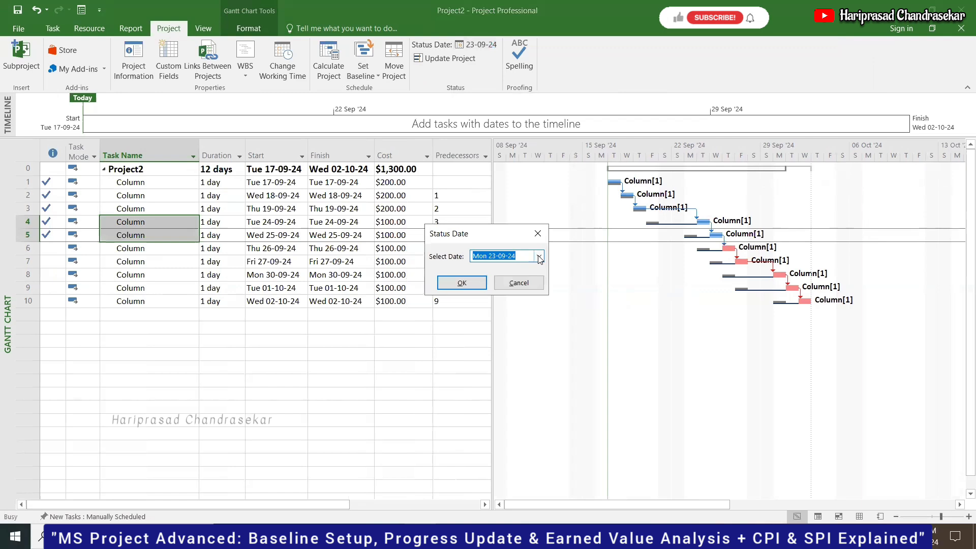
pyautogui.click(539, 258)
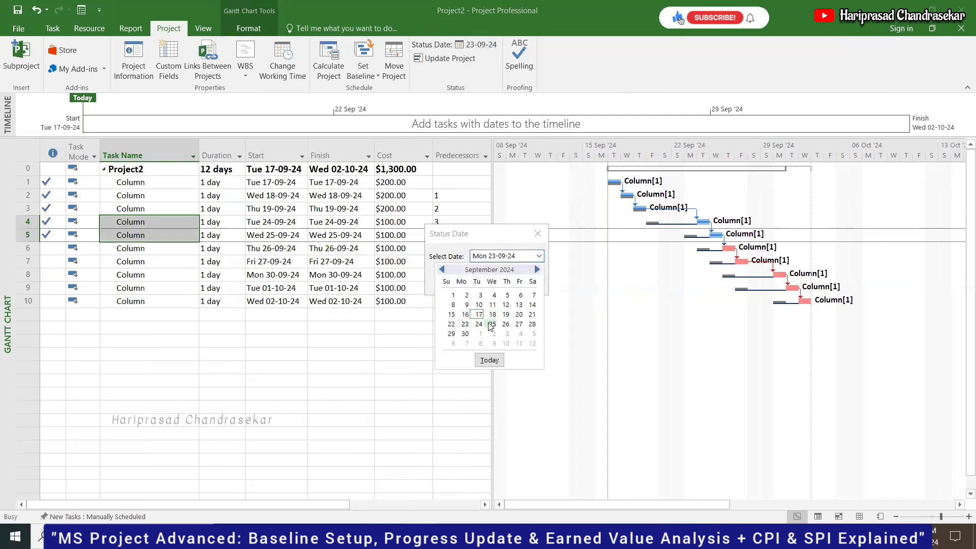
pyautogui.click(491, 324)
pyautogui.click(472, 281)
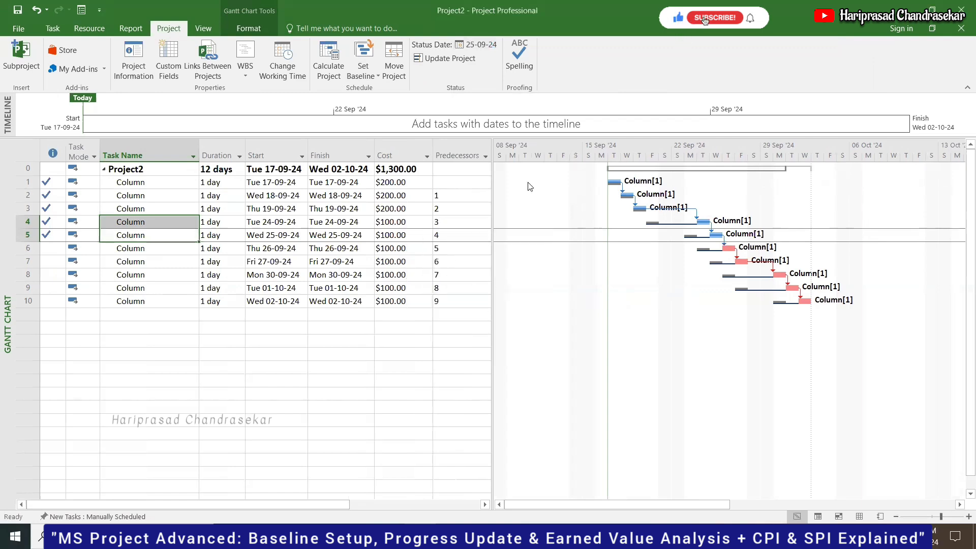
# Step: Update the entire project by rescheduling uncompleted work to start after Wed 25-09-24
pyautogui.click(442, 58)
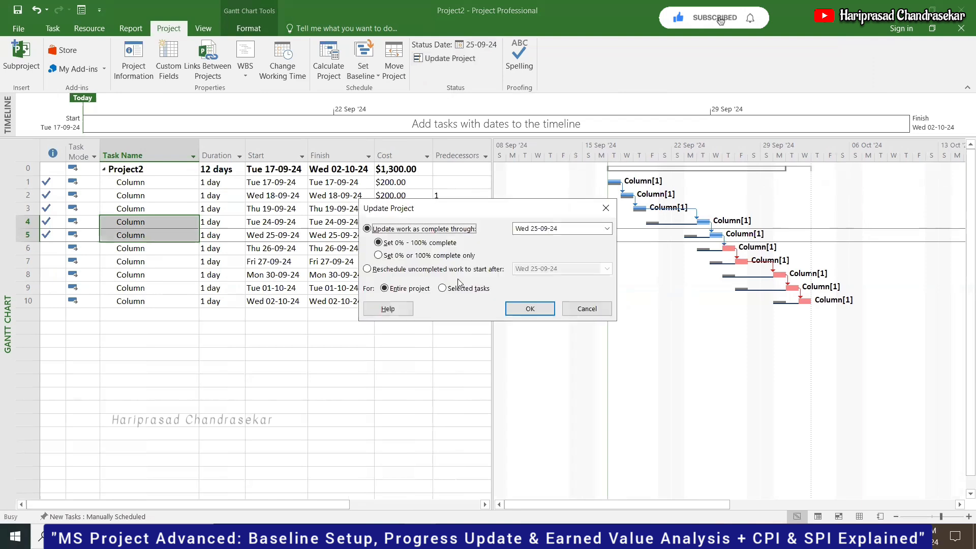
pyautogui.click(390, 269)
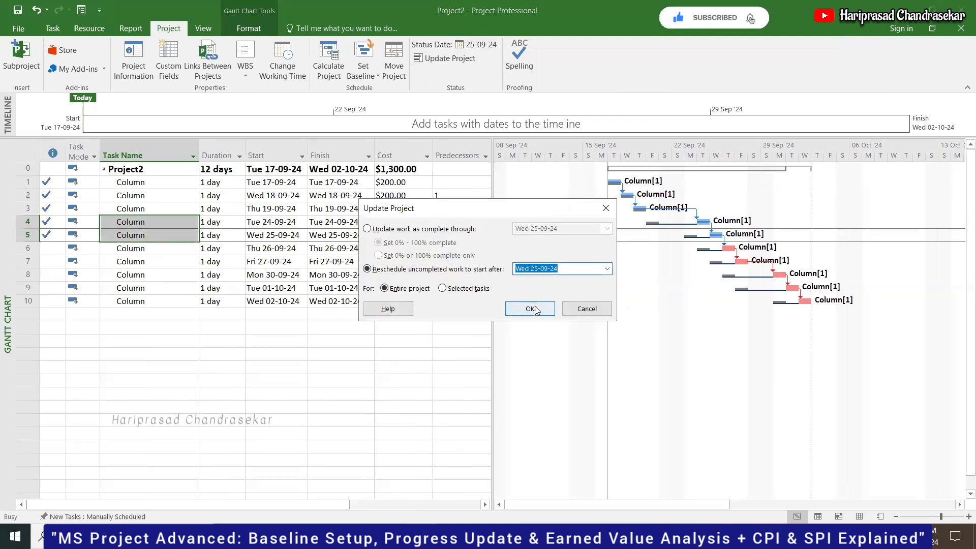
pyautogui.click(530, 308)
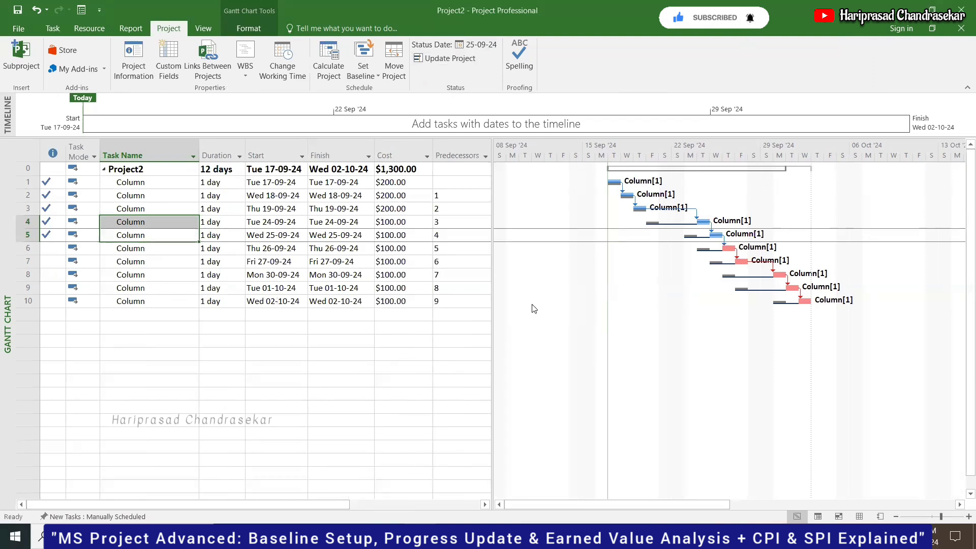
# Step: Set the project's status date back to Mon 23-09-24
pyautogui.click(476, 44)
pyautogui.click(538, 256)
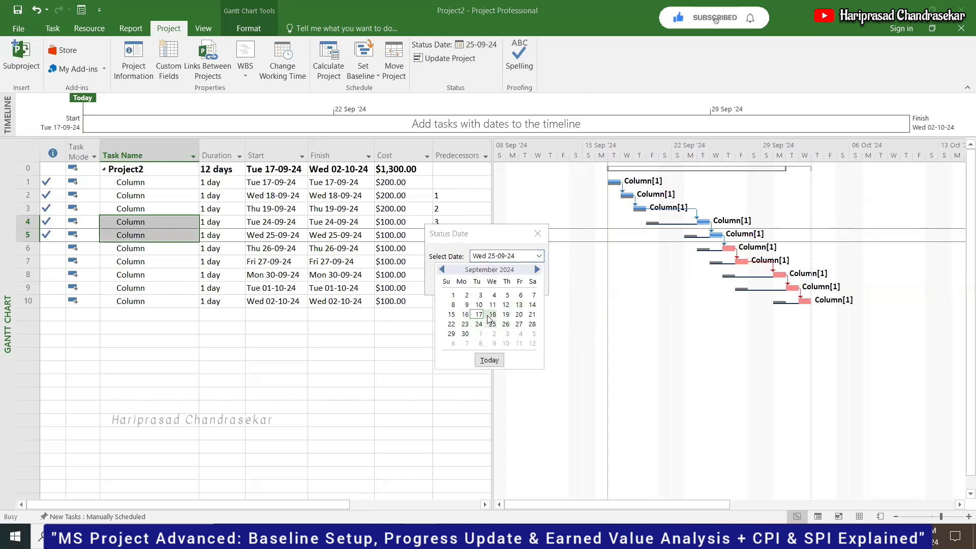
pyautogui.click(465, 326)
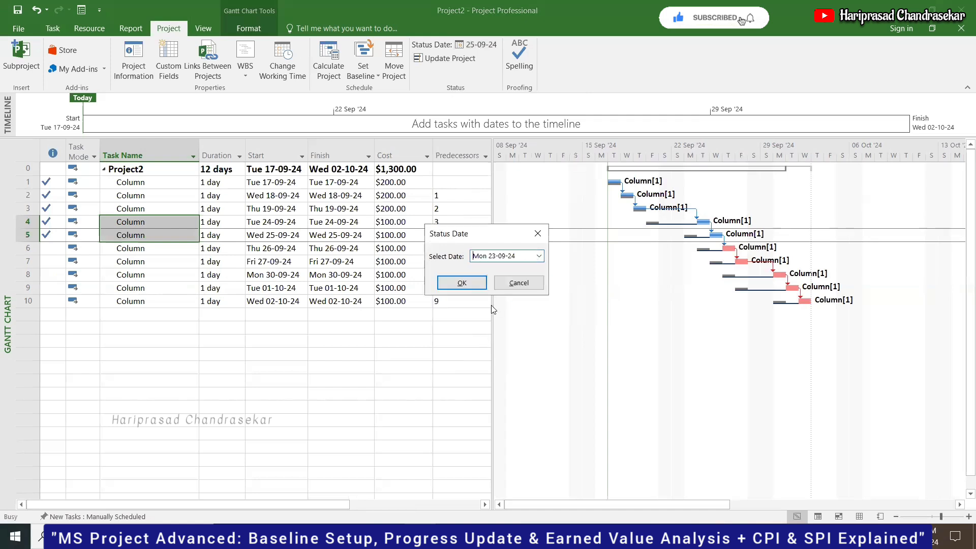
pyautogui.click(466, 282)
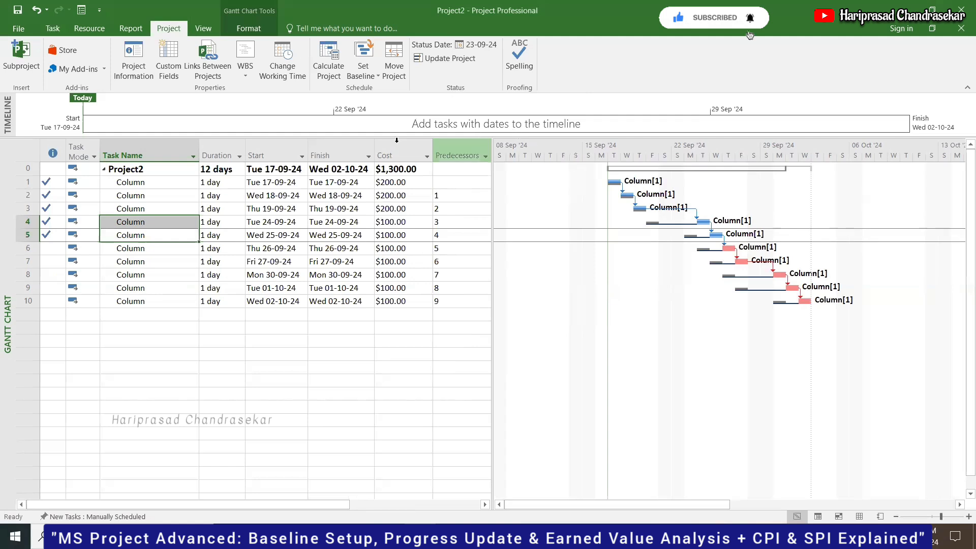
# Step: Reschedule uncompleted work for the entire project to start after Mon 23-09-24
pyautogui.click(445, 63)
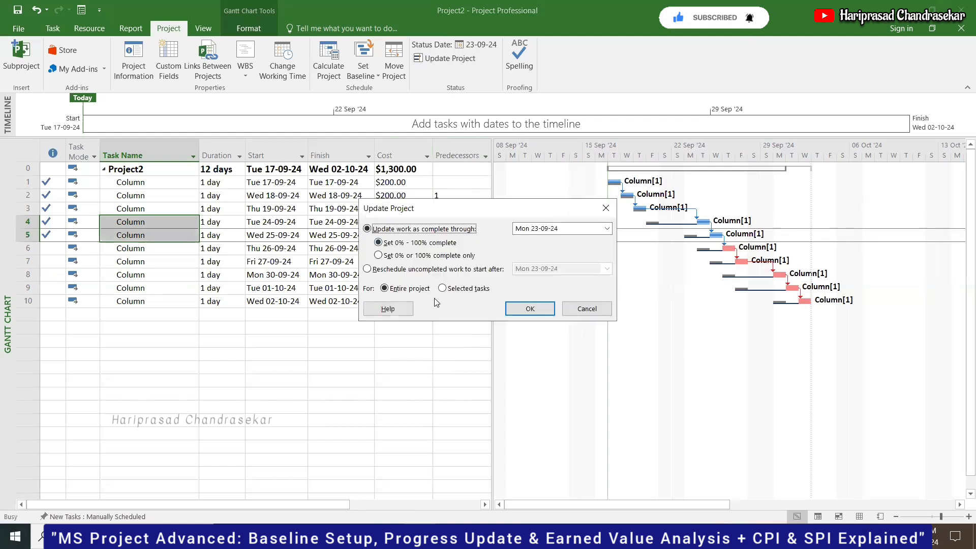
pyautogui.click(408, 273)
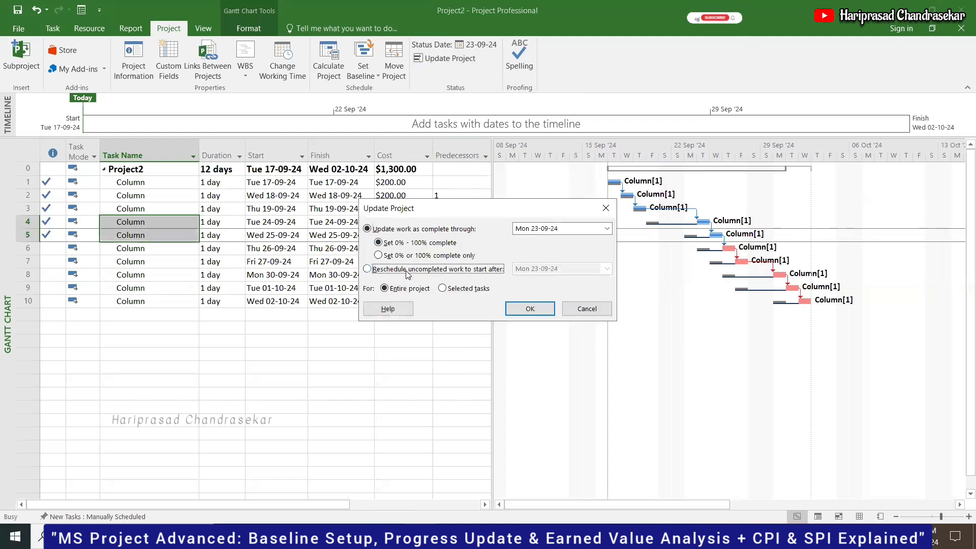
pyautogui.click(529, 308)
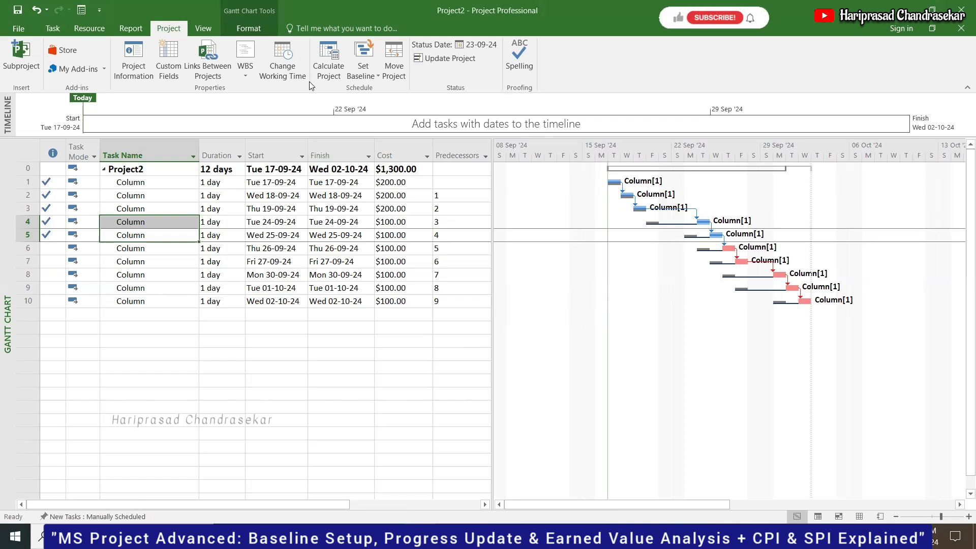
# Step: Apply the Earned Value table to compare planned and earned values for tasks 4 and 5, and return to the Entry table
pyautogui.click(203, 29)
pyautogui.click(324, 60)
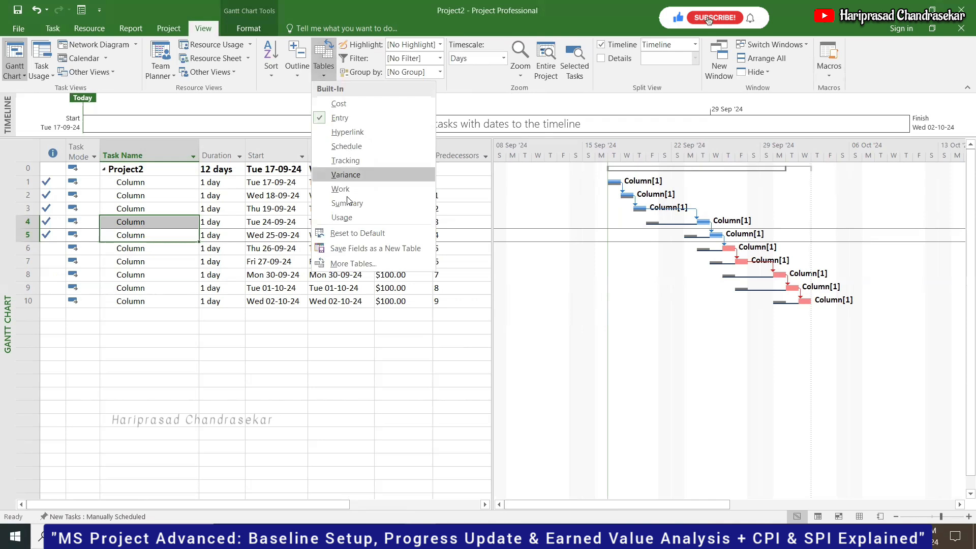
pyautogui.click(350, 264)
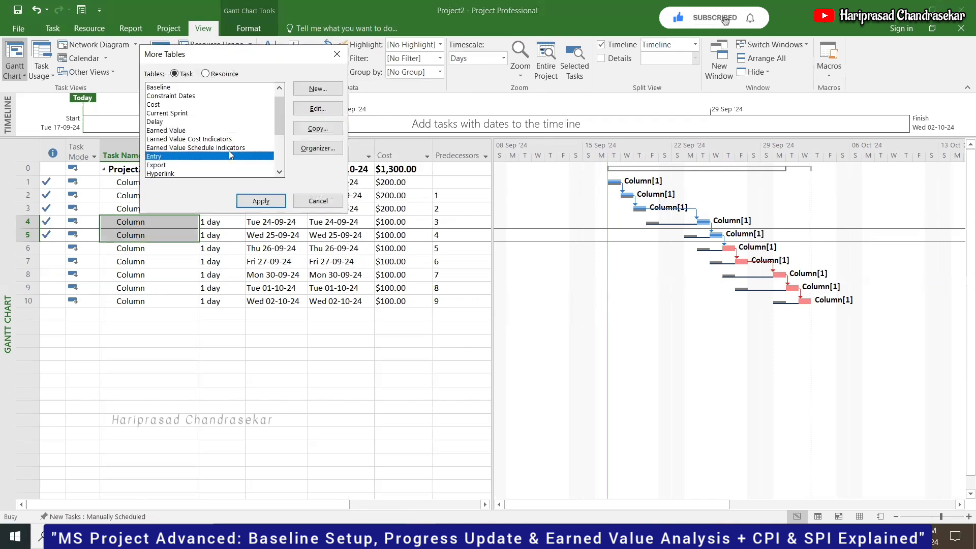
pyautogui.click(173, 131)
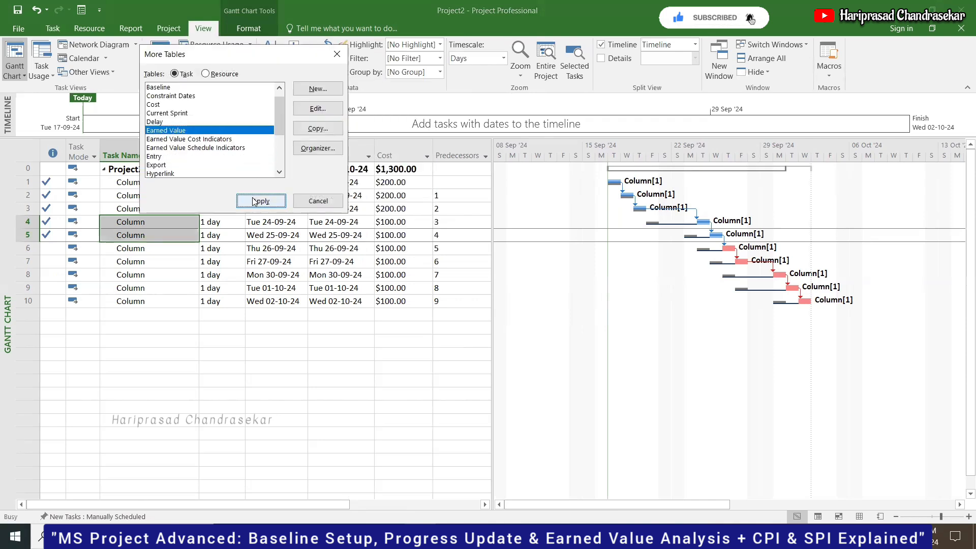
pyautogui.click(254, 201)
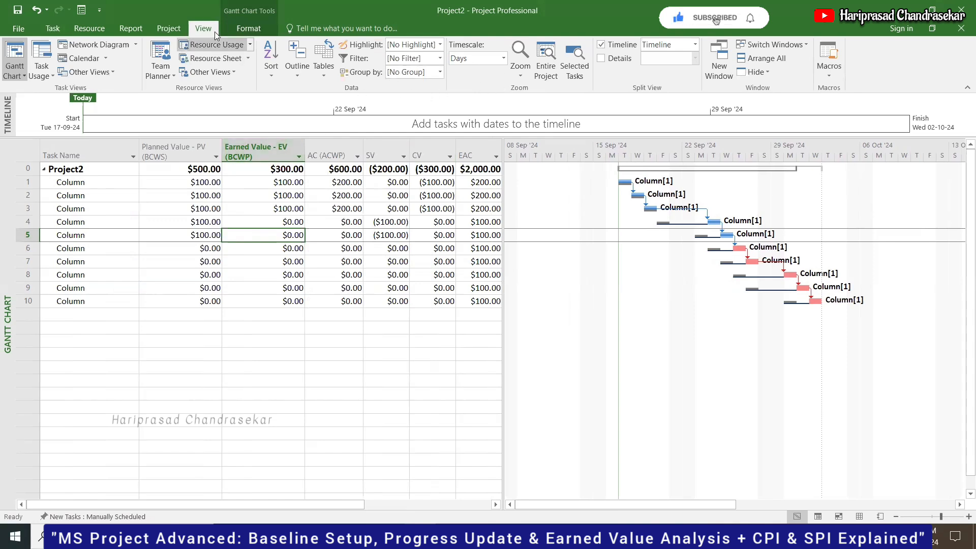
pyautogui.click(319, 66)
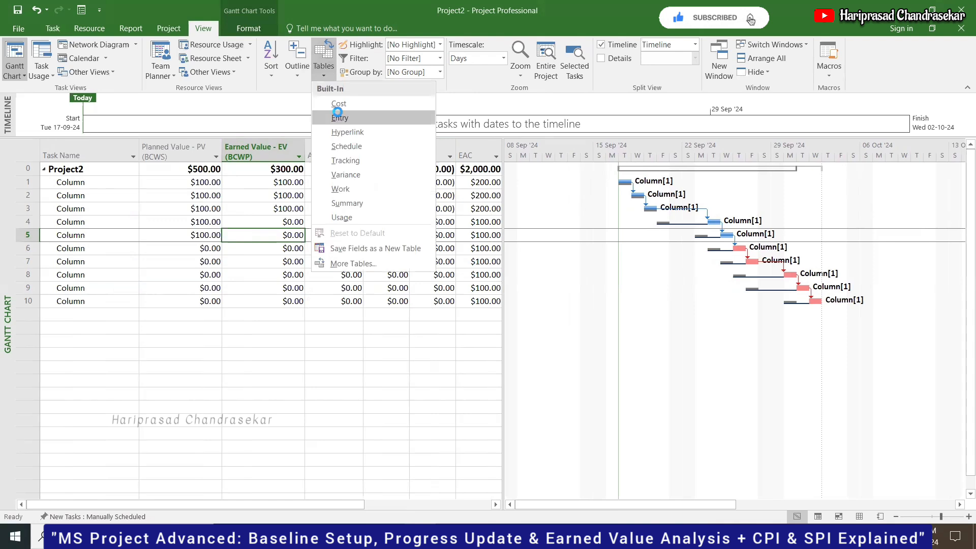
pyautogui.click(337, 113)
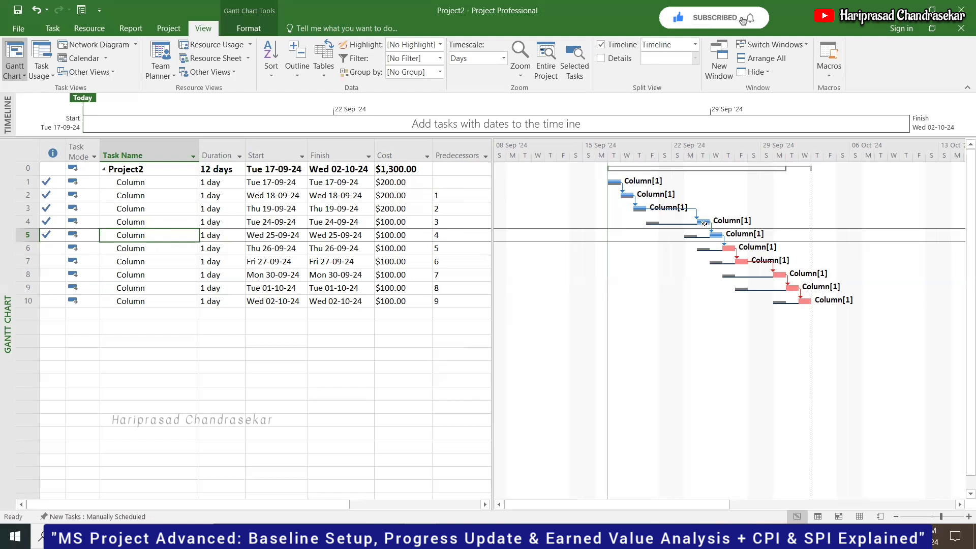
# Step: Run Update Project again for the entire project, rescheduling uncompleted work to start after Mon 23-09-24
pyautogui.click(168, 28)
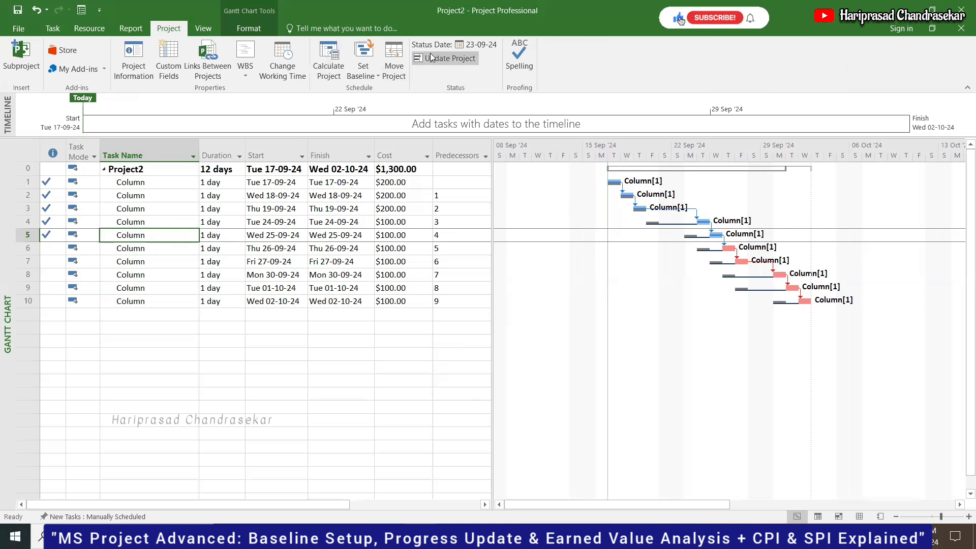
pyautogui.click(452, 59)
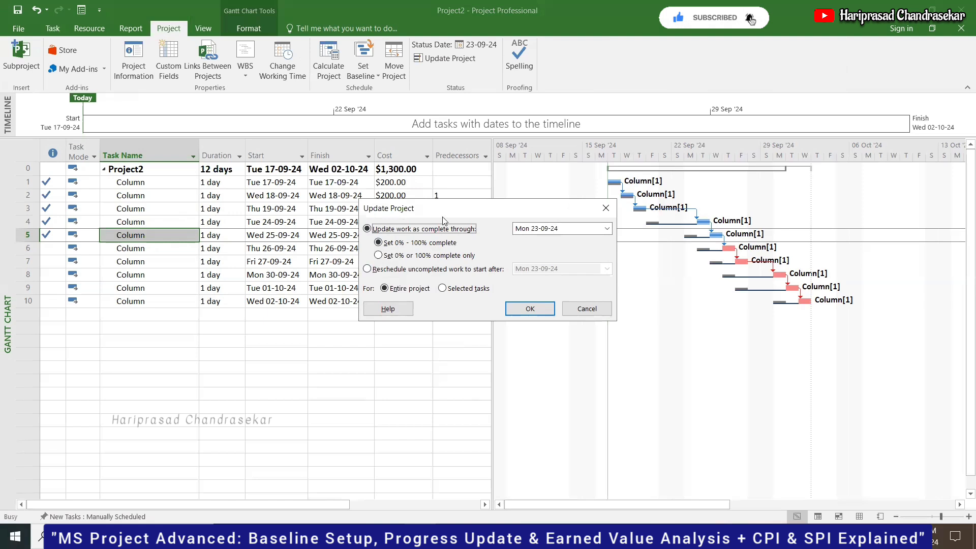
pyautogui.moveTo(447, 212); pyautogui.dragTo(585, 197)
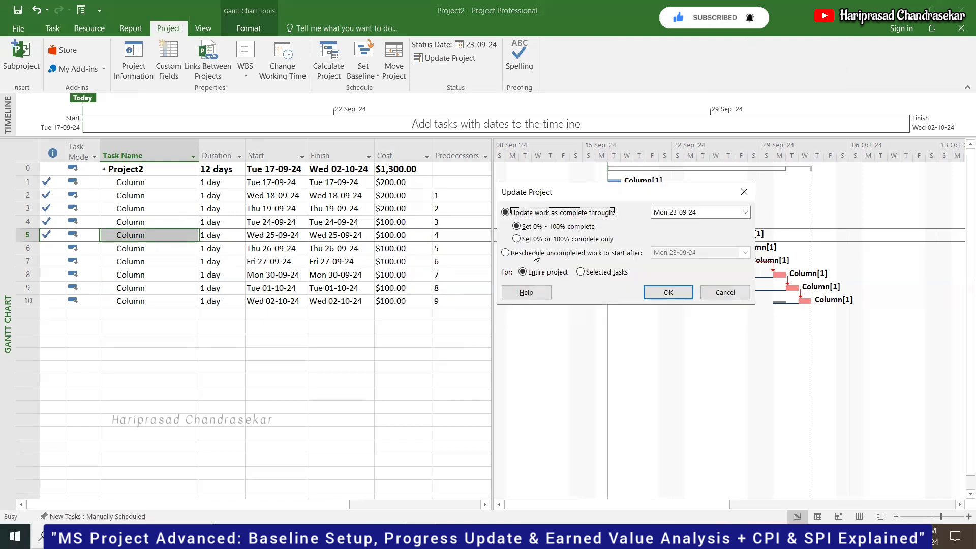
pyautogui.click(534, 254)
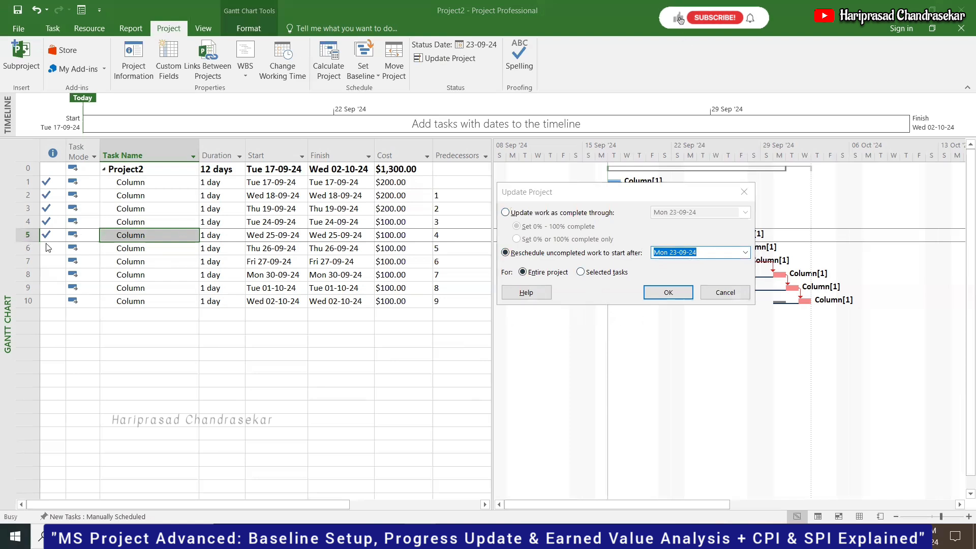
pyautogui.click(674, 294)
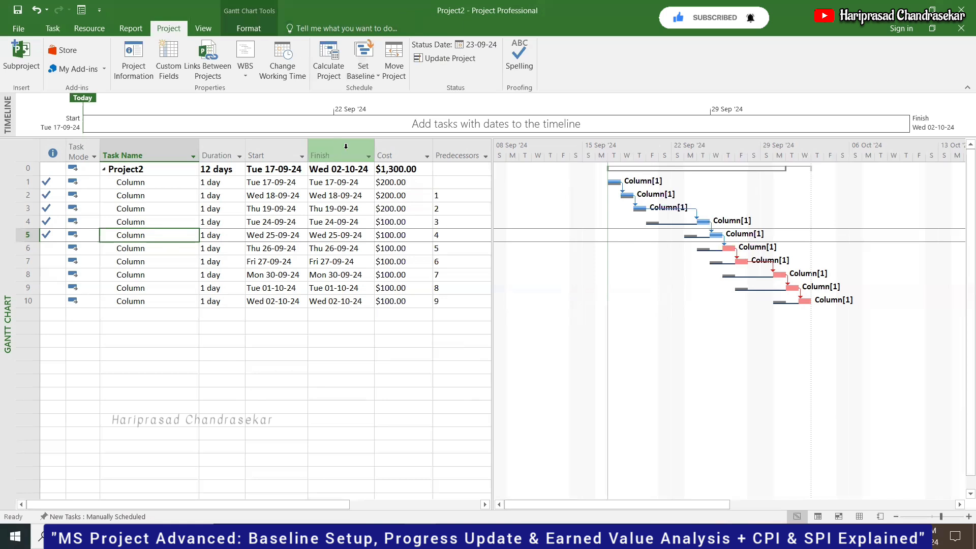
pyautogui.rightClick(391, 155)
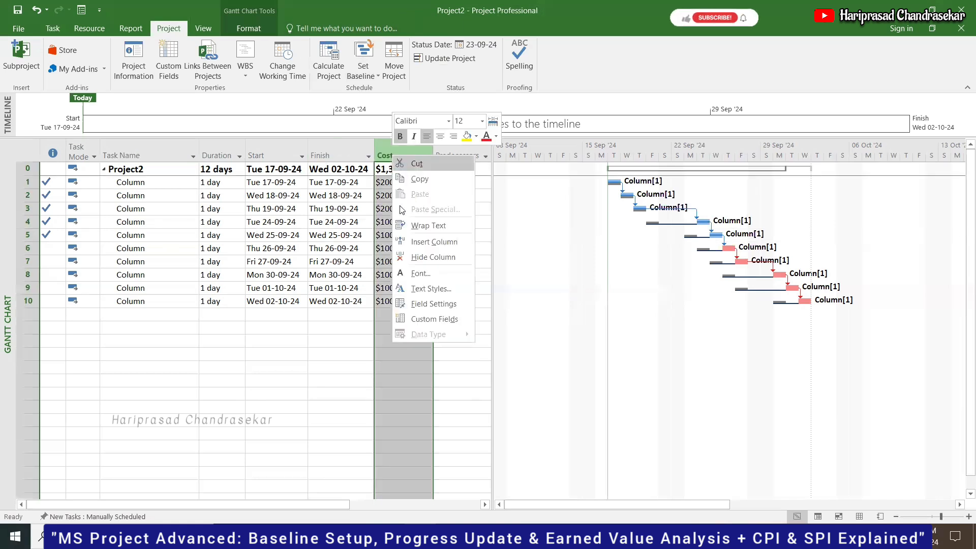
pyautogui.click(427, 242)
pyautogui.write('baseline Budget Cost')
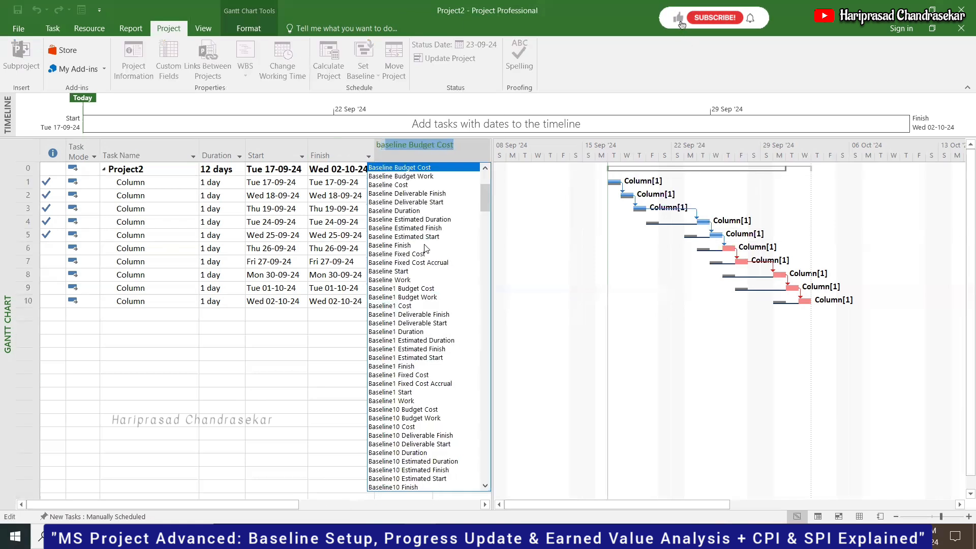
pyautogui.click(406, 392)
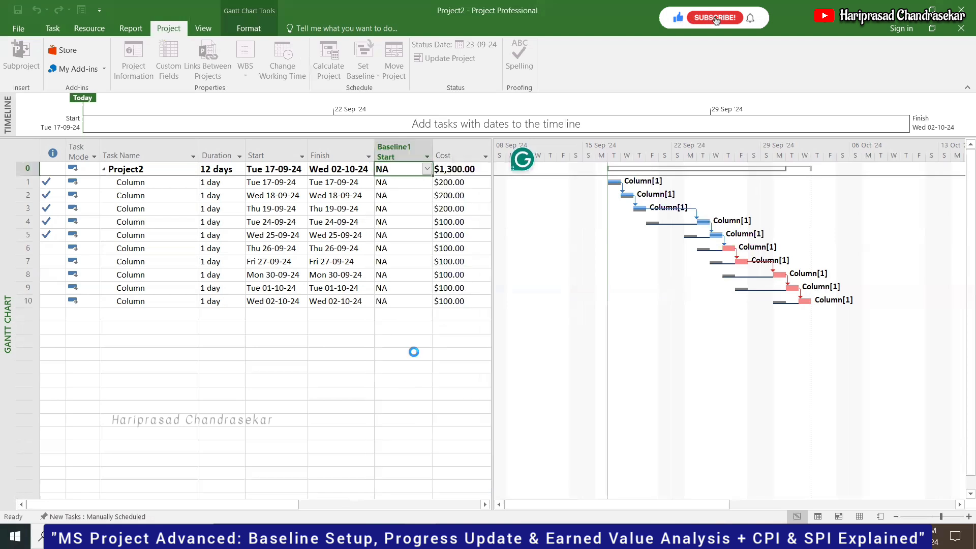
pyautogui.click(406, 147)
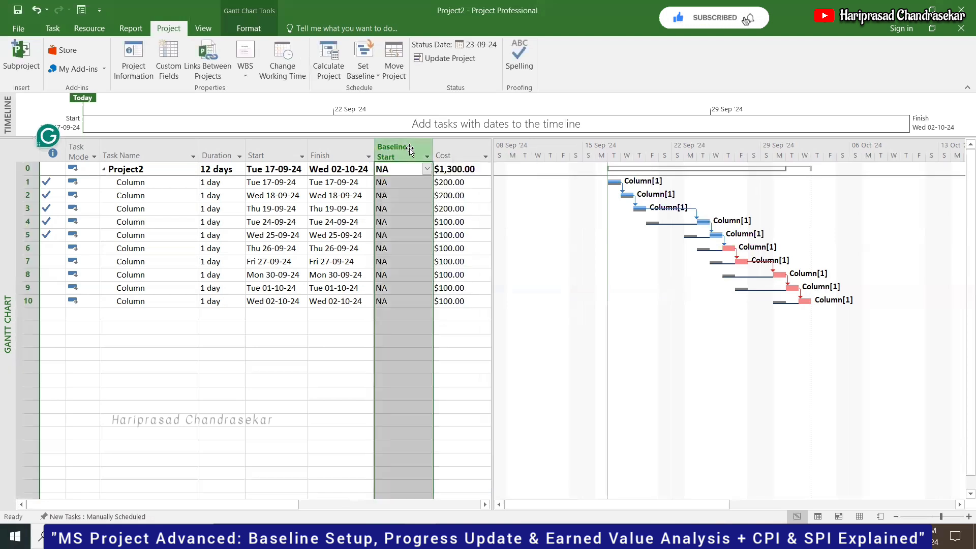
pyautogui.press('Delete')
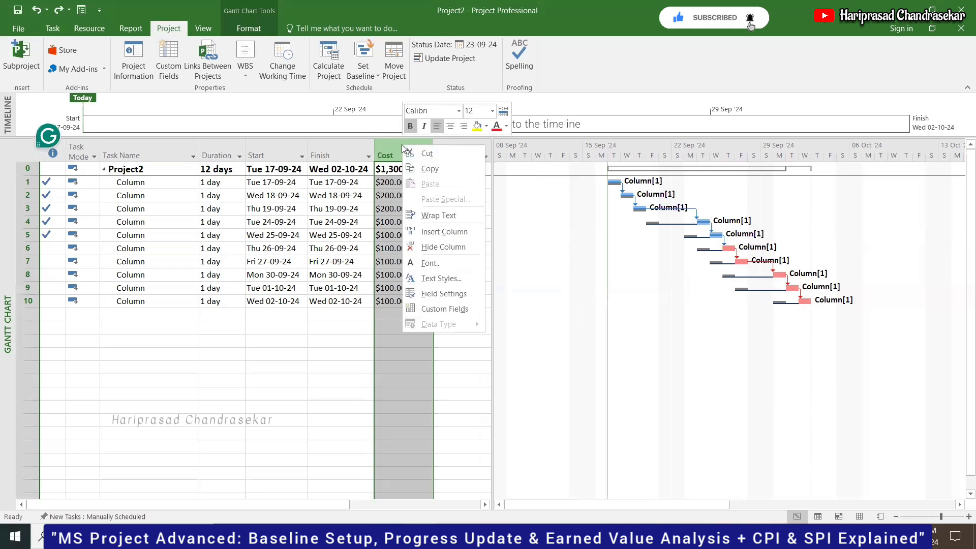
# Step: Insert a Baseline Start column before the Cost column in the task table
pyautogui.rightClick(401, 145)
pyautogui.click(445, 232)
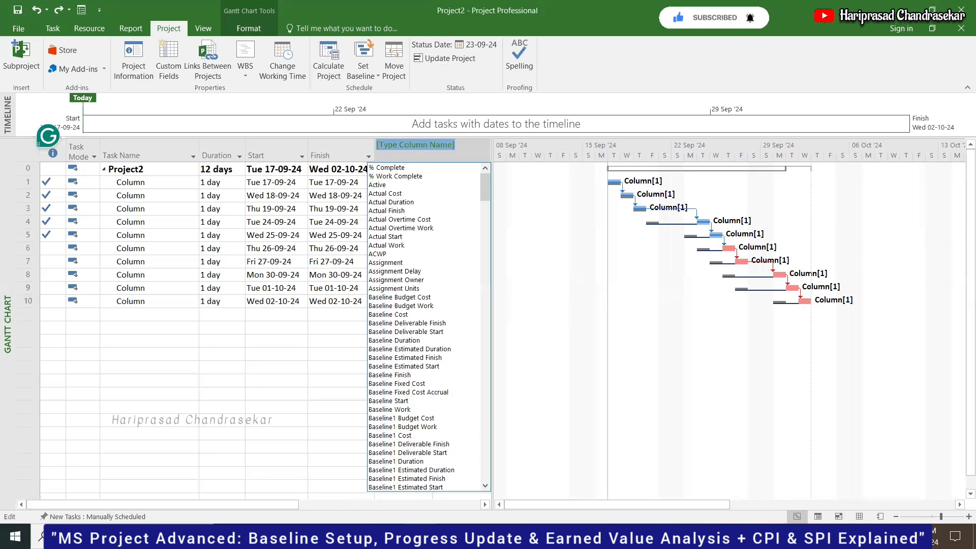
pyautogui.write('baseline Budget Cost')
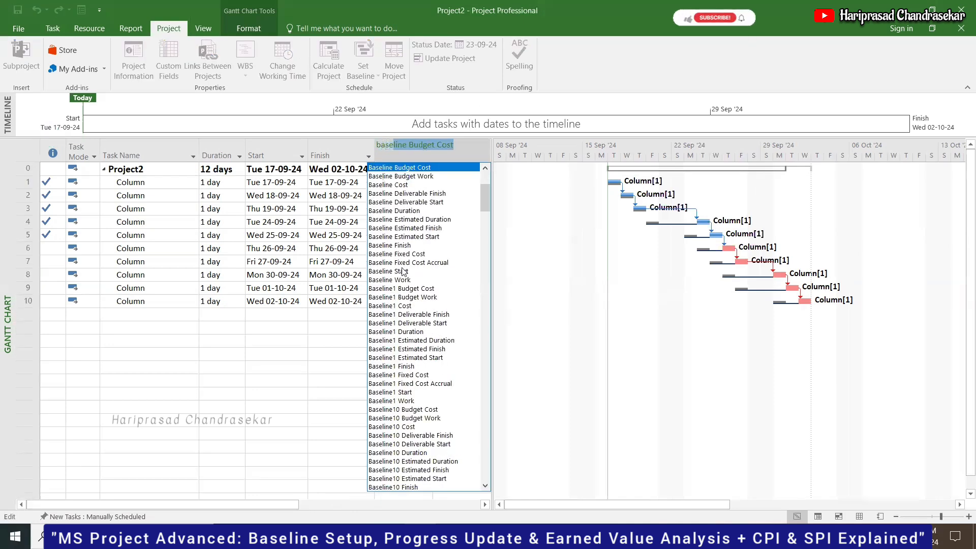
pyautogui.press('Return')
# Step: Insert a Baseline Finish column between Baseline Start and Cost
pyautogui.click(457, 152)
pyautogui.rightClick(447, 151)
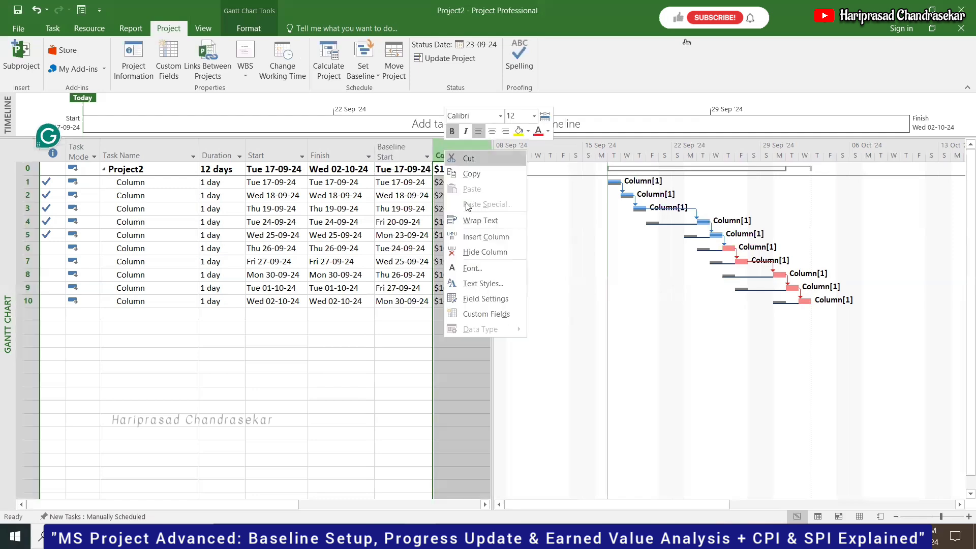
pyautogui.click(470, 230)
pyautogui.write('b')
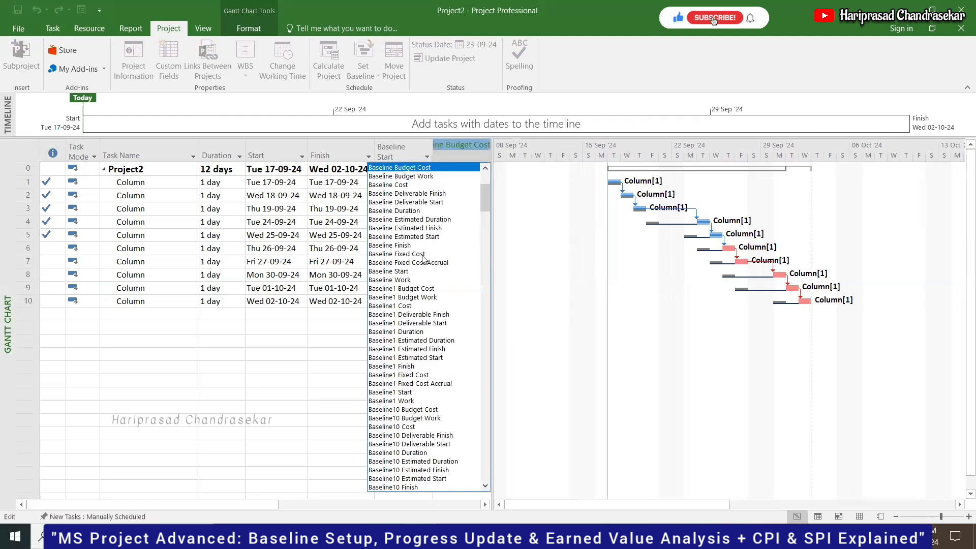
pyautogui.click(401, 245)
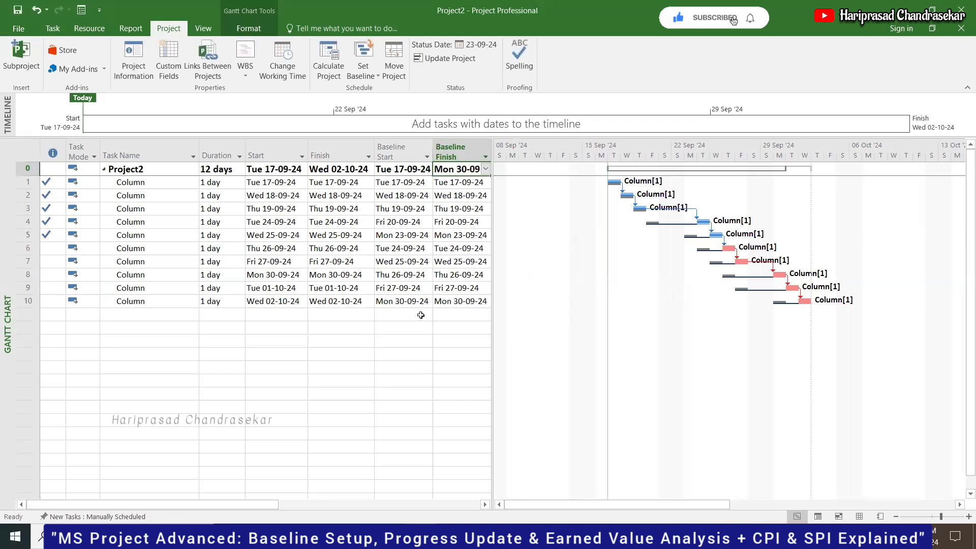
# Step: Widen the task table to show the Cost column, and examine the baseline start dates of tasks 4, 5 and 6
pyautogui.moveTo(493, 296); pyautogui.dragTo(574, 295)
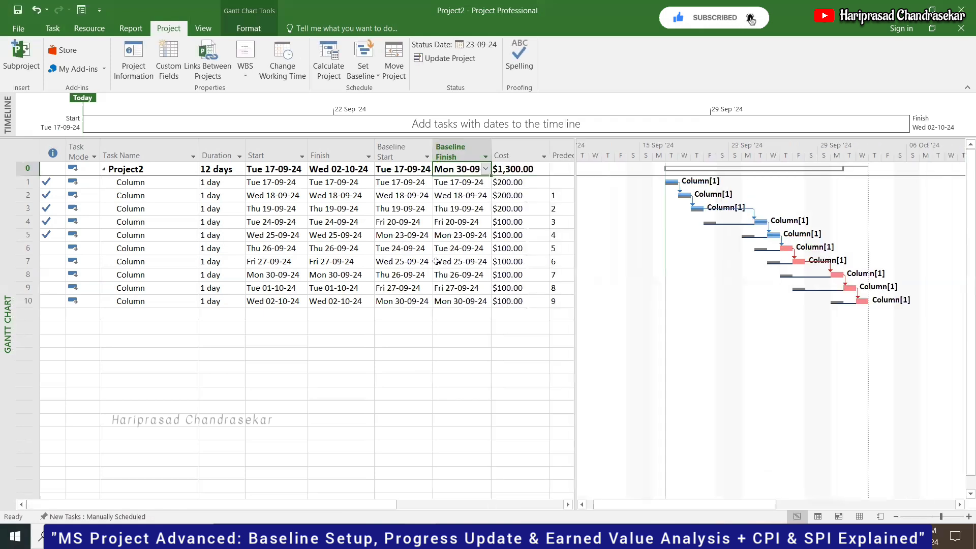
pyautogui.click(418, 221)
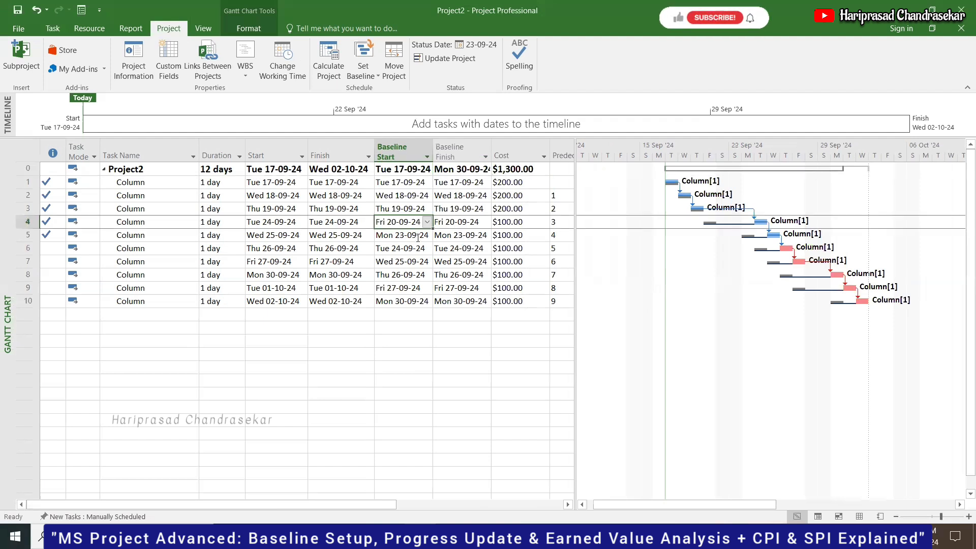
pyautogui.click(426, 240)
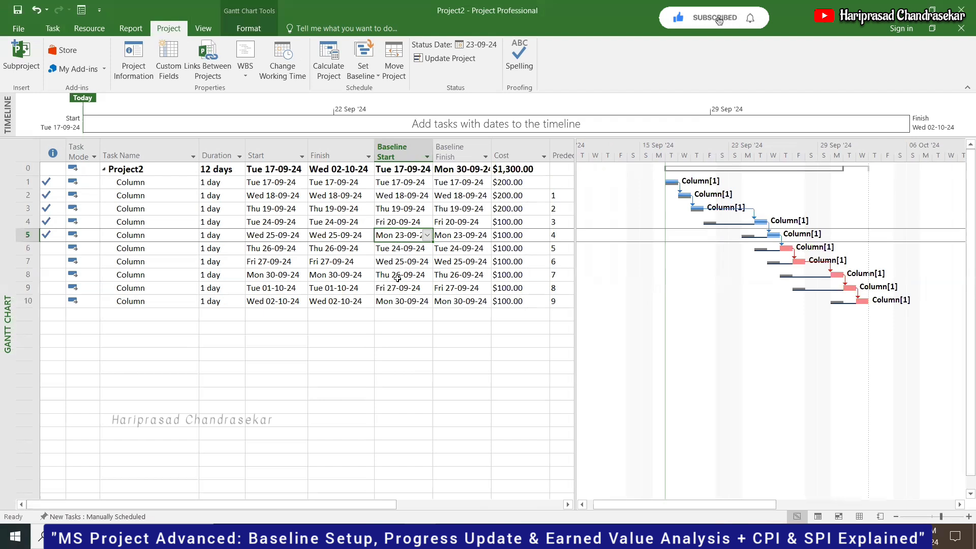
pyautogui.click(406, 248)
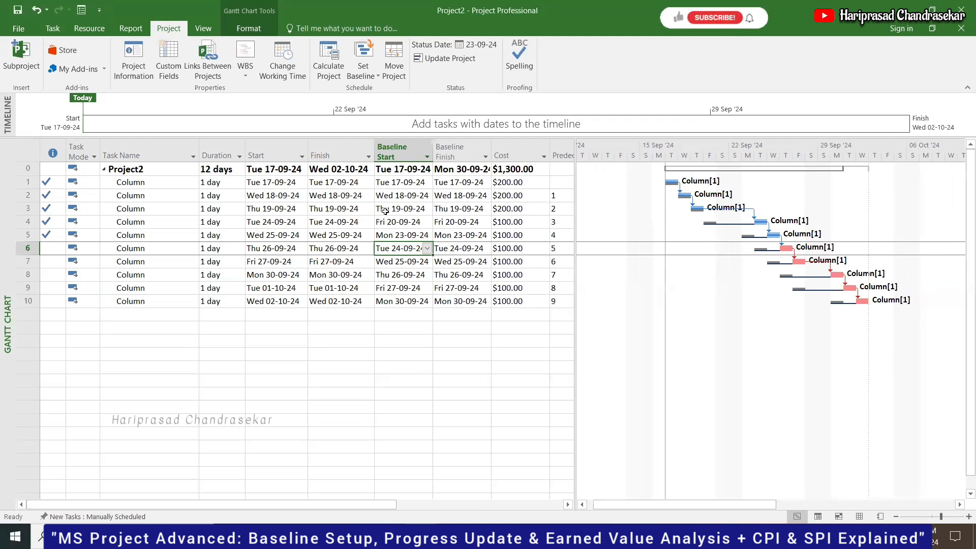
# Step: Run Update Project for the entire project, marking work as complete through Mon 23-09-24 with the 0% - 100% complete option
pyautogui.click(440, 59)
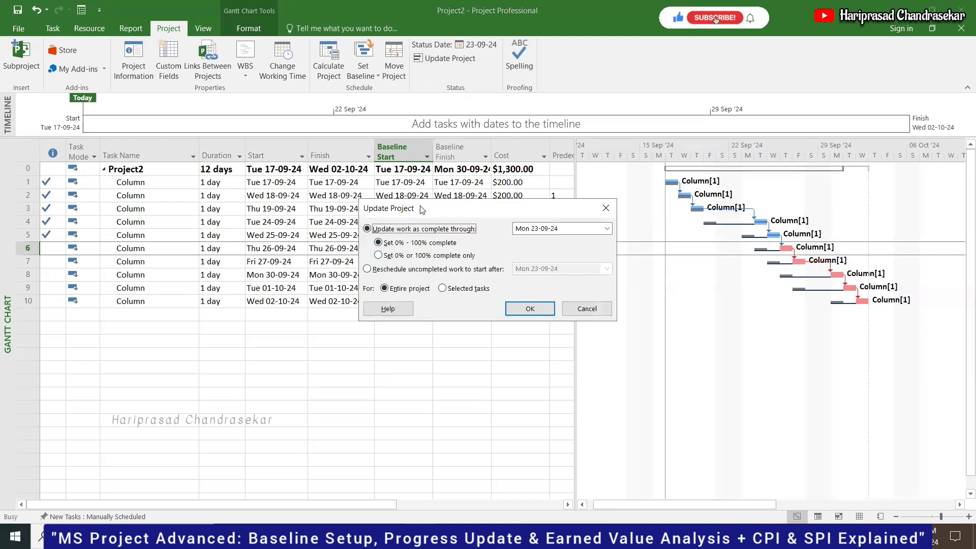
pyautogui.moveTo(420, 209); pyautogui.dragTo(417, 302)
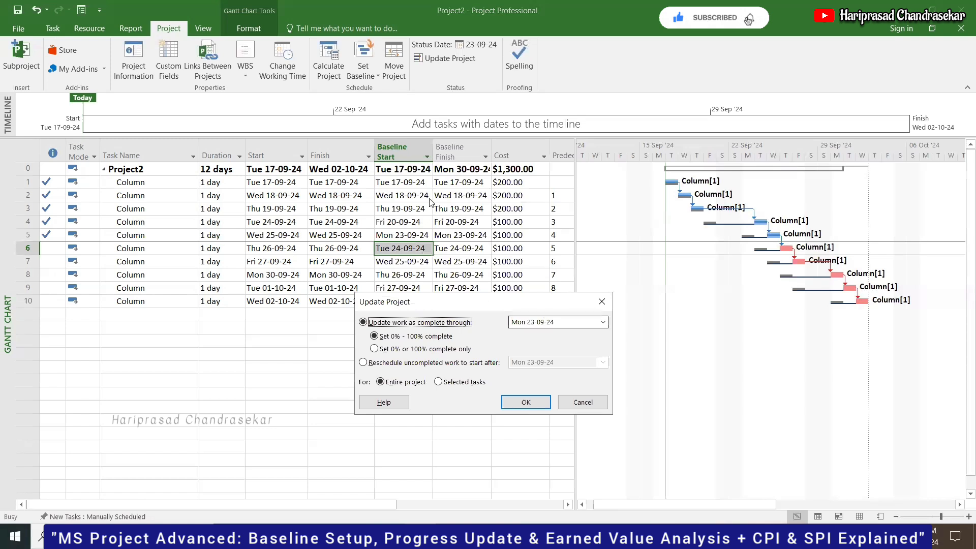
pyautogui.click(602, 322)
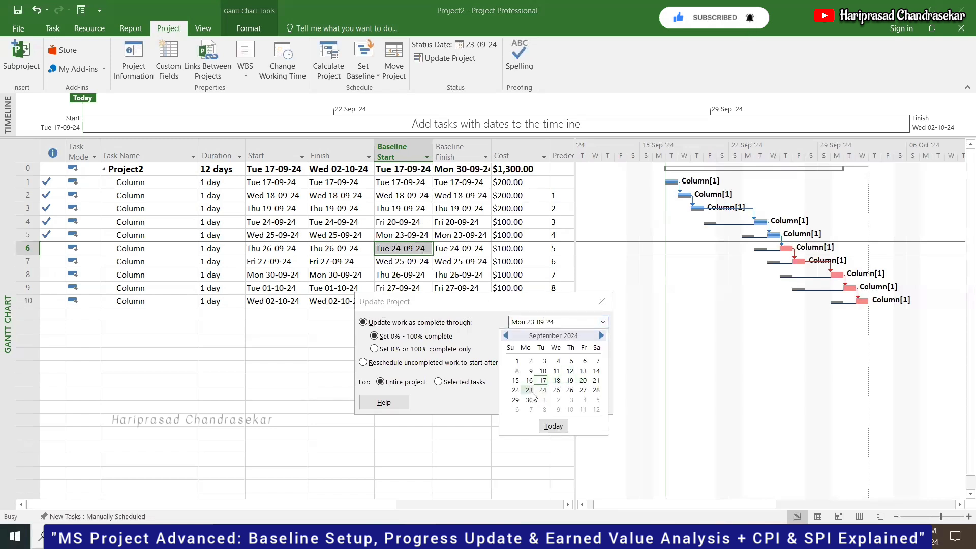
pyautogui.click(553, 426)
pyautogui.click(603, 322)
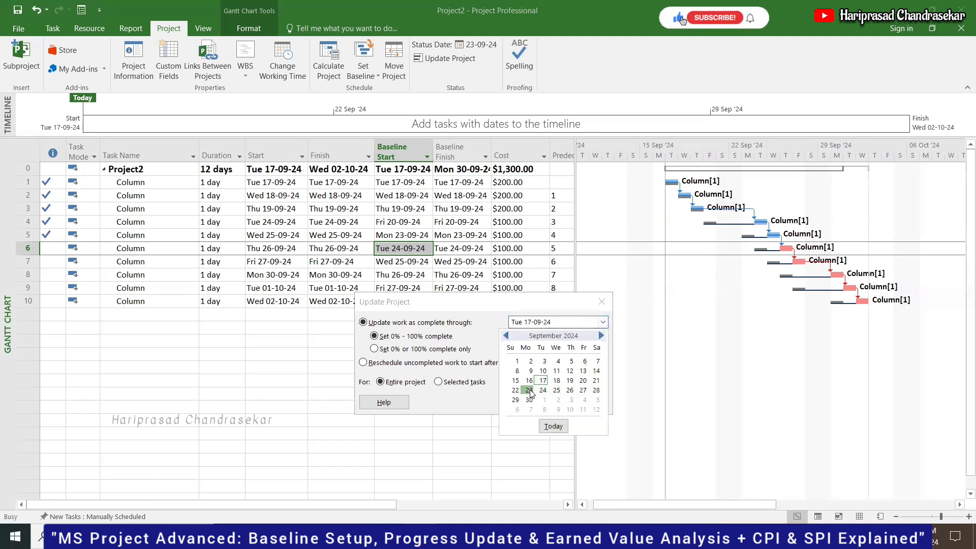
pyautogui.click(529, 390)
pyautogui.click(383, 364)
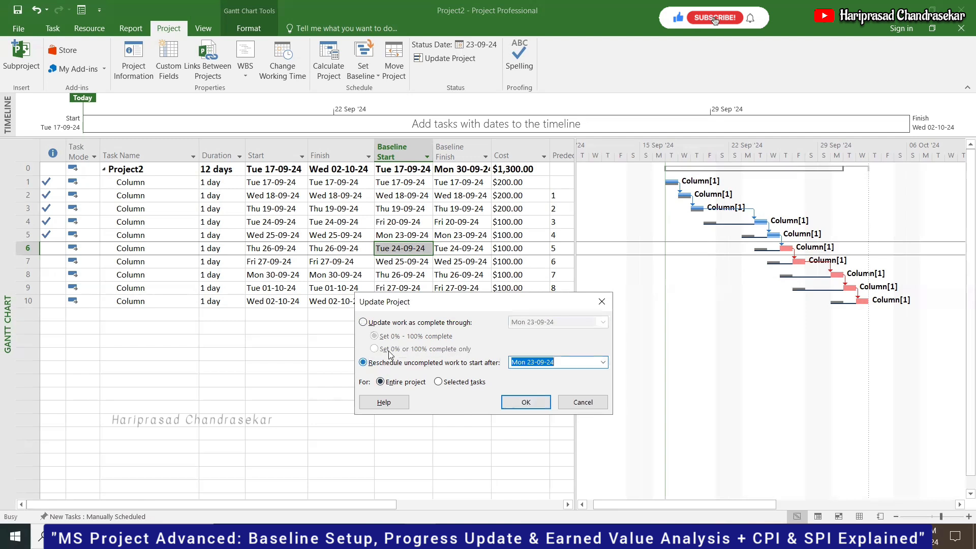
pyautogui.click(375, 323)
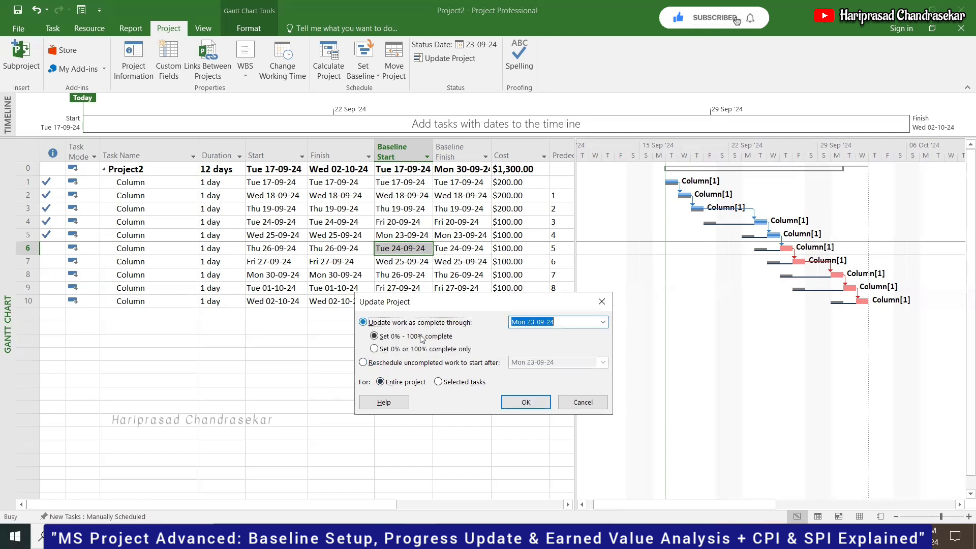
pyautogui.click(525, 400)
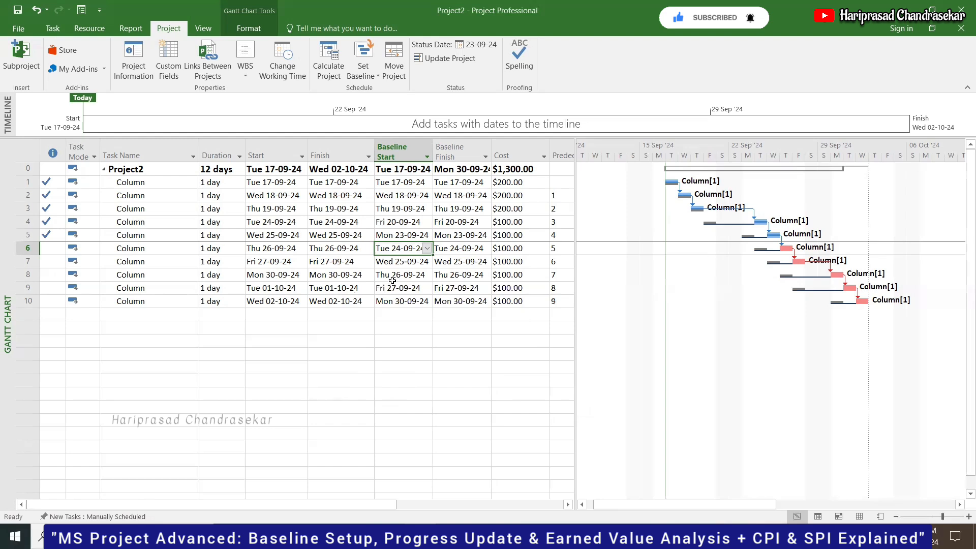
pyautogui.click(456, 58)
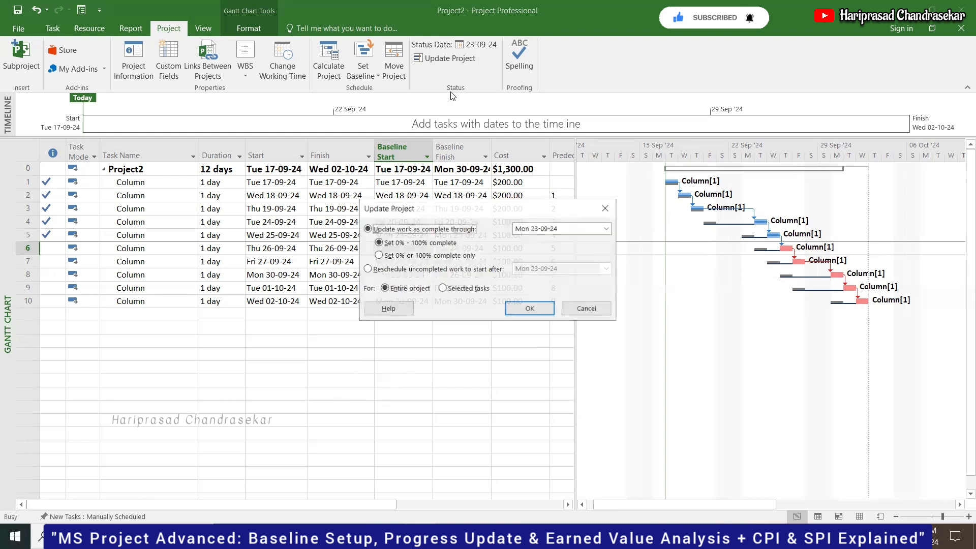
pyautogui.click(398, 277)
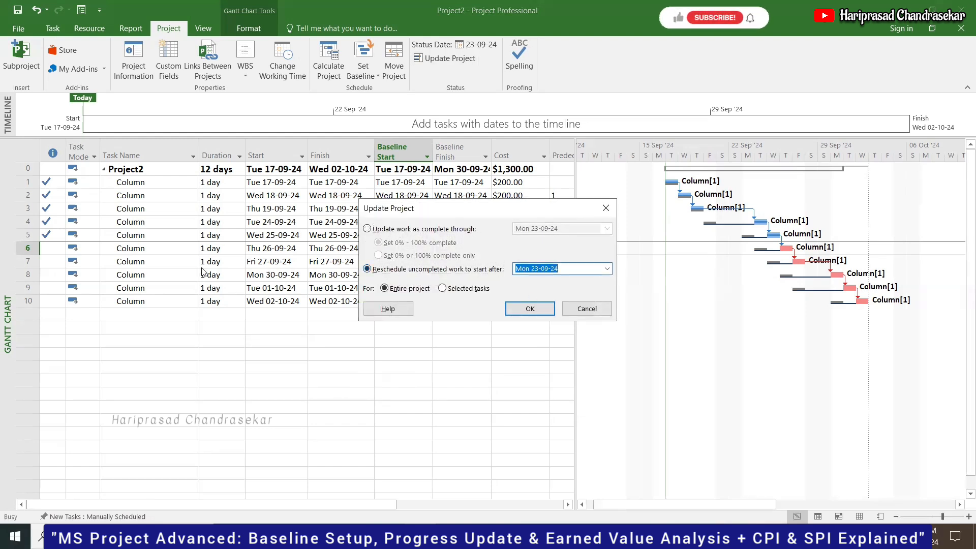
pyautogui.click(36, 248)
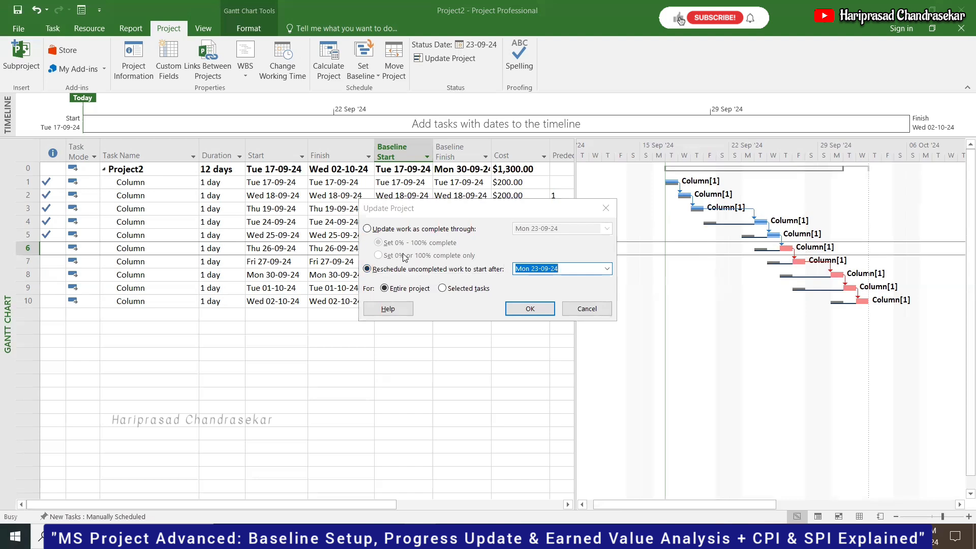
pyautogui.click(581, 311)
# Step: Run Update Project for selected tasks 6 to 10 only, rescheduling uncompleted work to start after Mon 23-09-24
pyautogui.moveTo(26, 248); pyautogui.dragTo(24, 301)
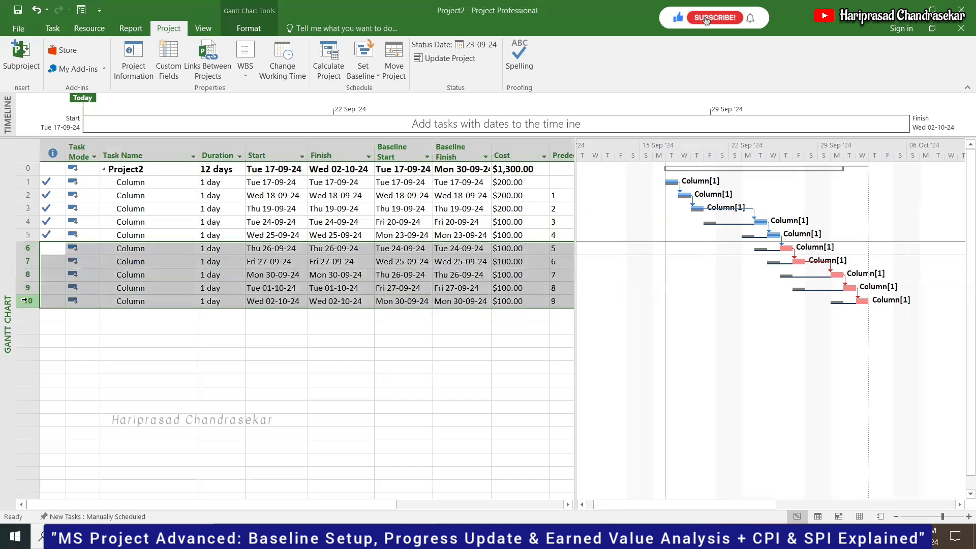
pyautogui.click(445, 59)
pyautogui.click(442, 288)
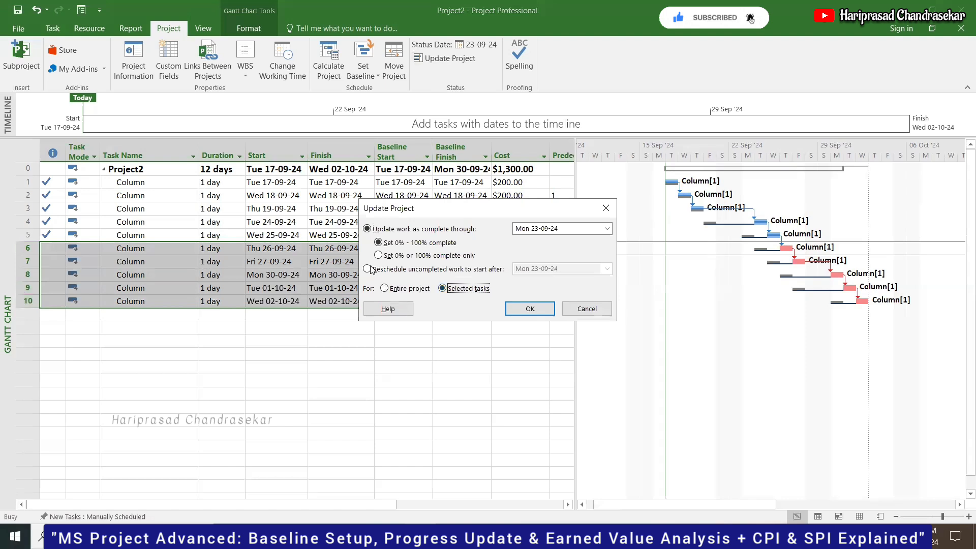
pyautogui.click(367, 269)
pyautogui.click(530, 309)
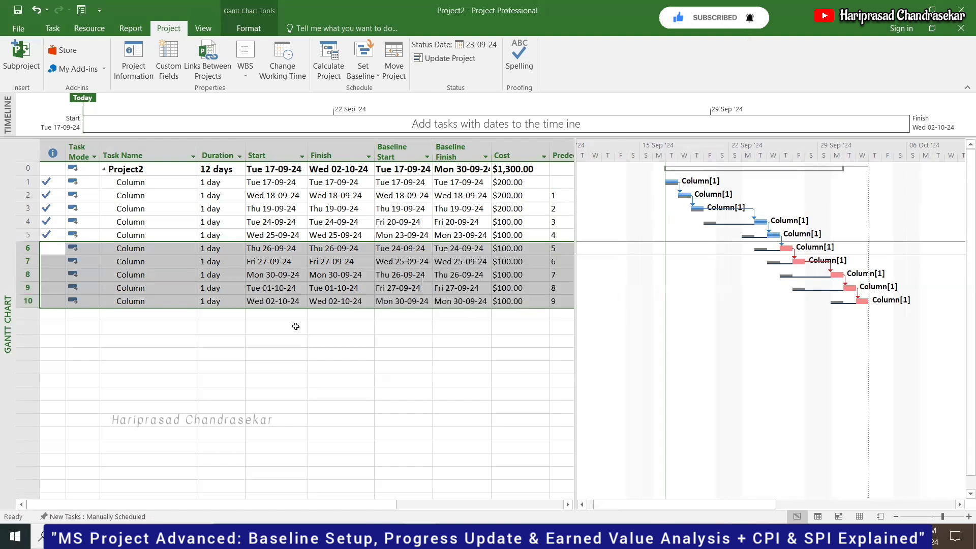
pyautogui.click(283, 251)
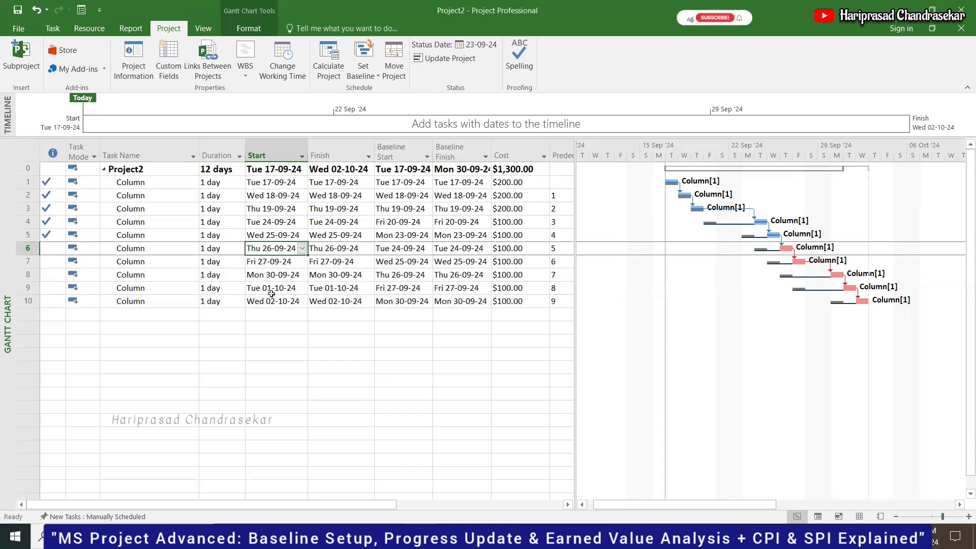
pyautogui.click(303, 248)
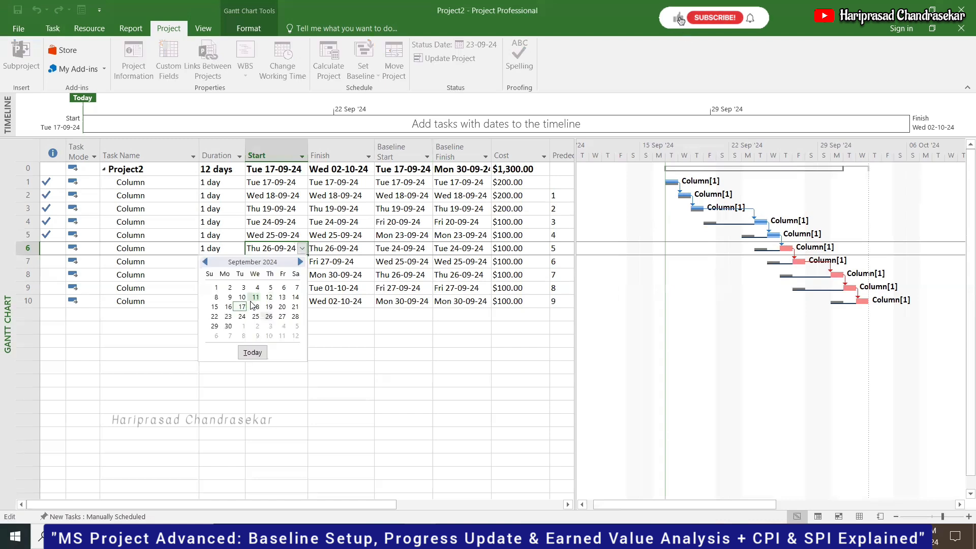
pyautogui.press('Escape')
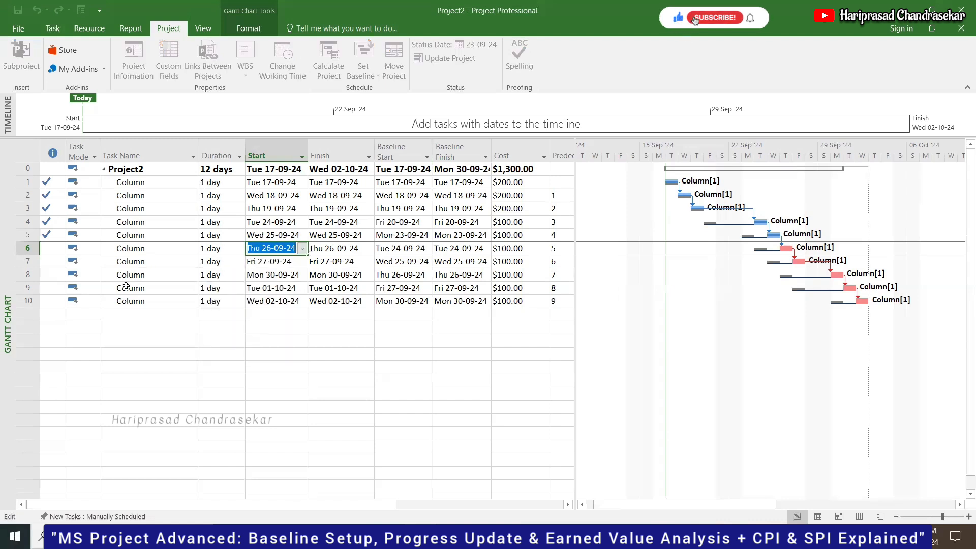
# Step: Try Move Project with tasks 6 to 10 selected, leaving the new project start date at Tue 17-09-24
pyautogui.keyDown('shift'); pyautogui.click(140, 301); pyautogui.keyUp('shift')
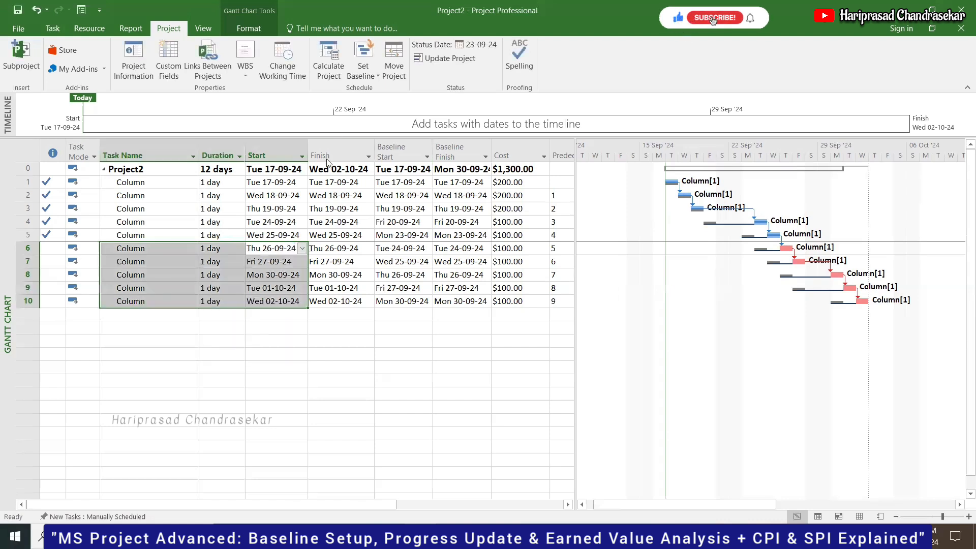
pyautogui.click(400, 71)
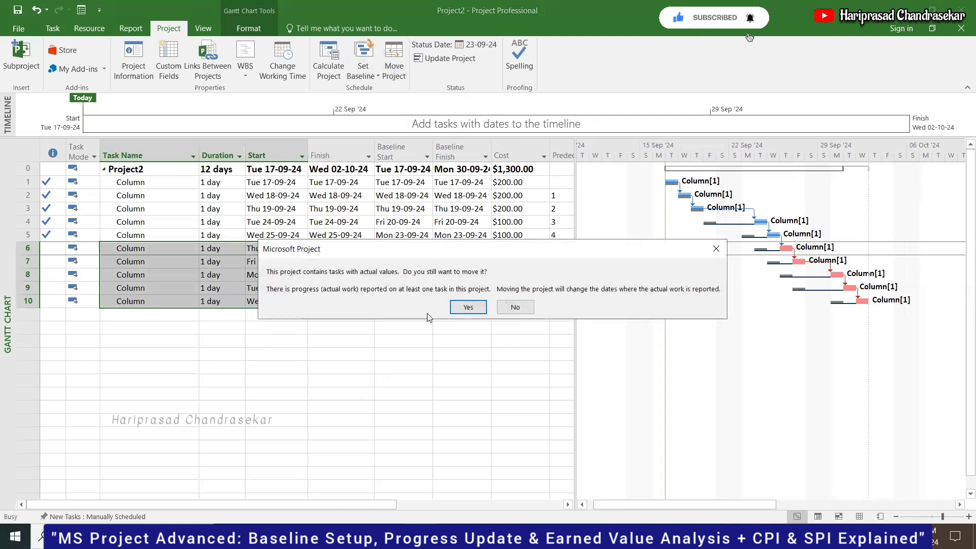
pyautogui.click(468, 307)
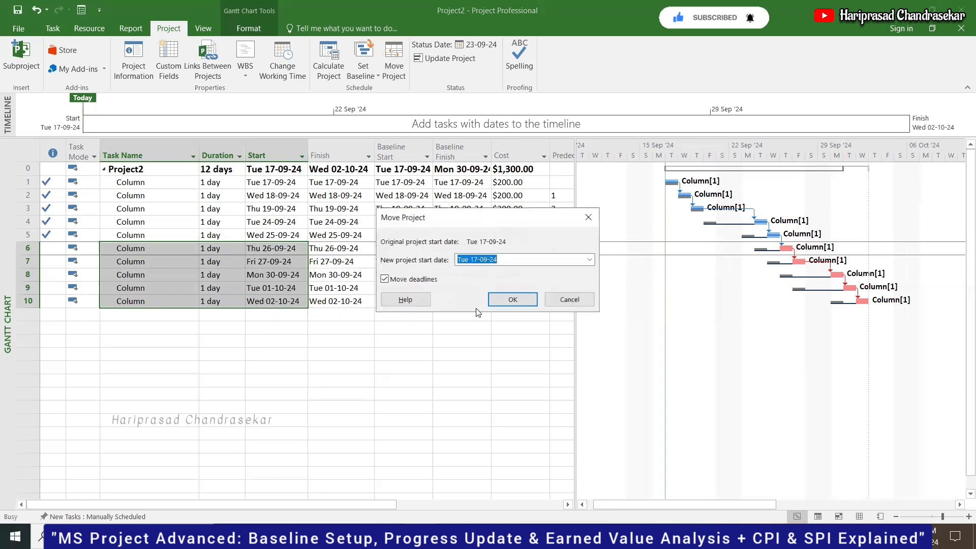
pyautogui.click(591, 260)
pyautogui.click(590, 260)
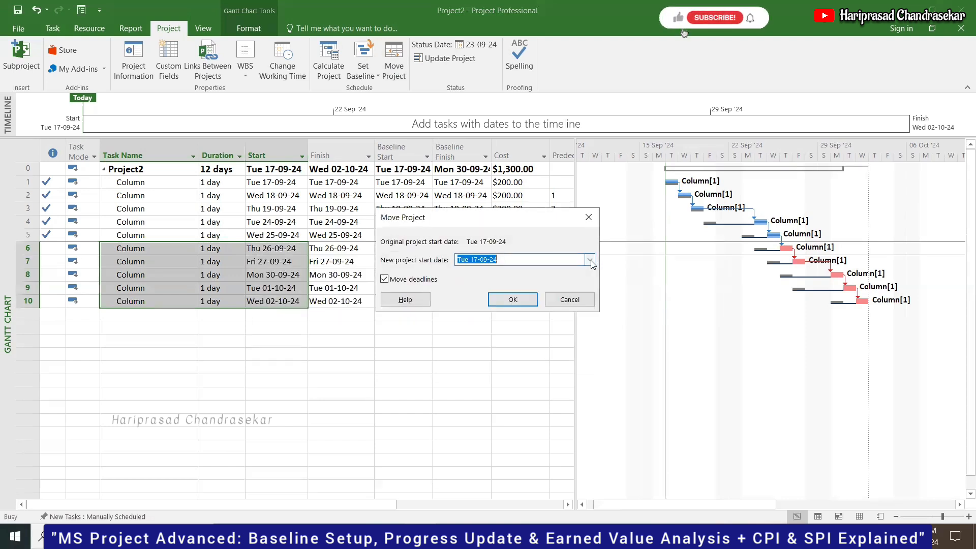
pyautogui.press('Return')
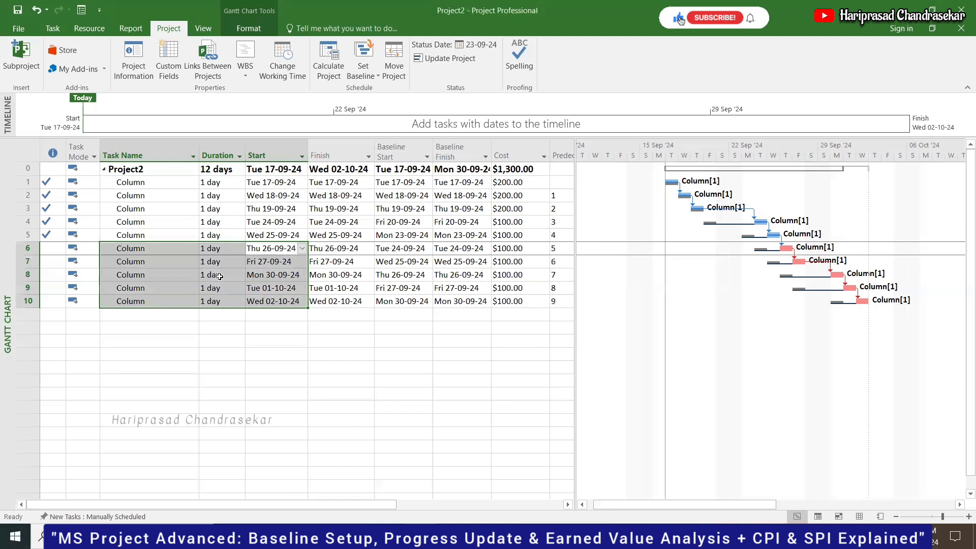
# Step: Try to move task 6 to start on Tue 24-09-24 by removing its predecessor link, and undo the change
pyautogui.click(289, 251)
pyautogui.click(302, 249)
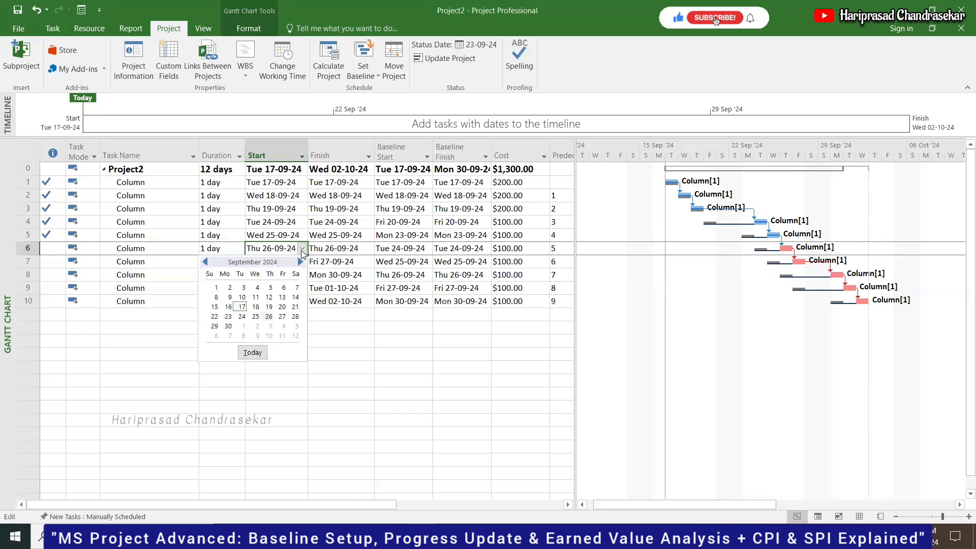
pyautogui.click(241, 316)
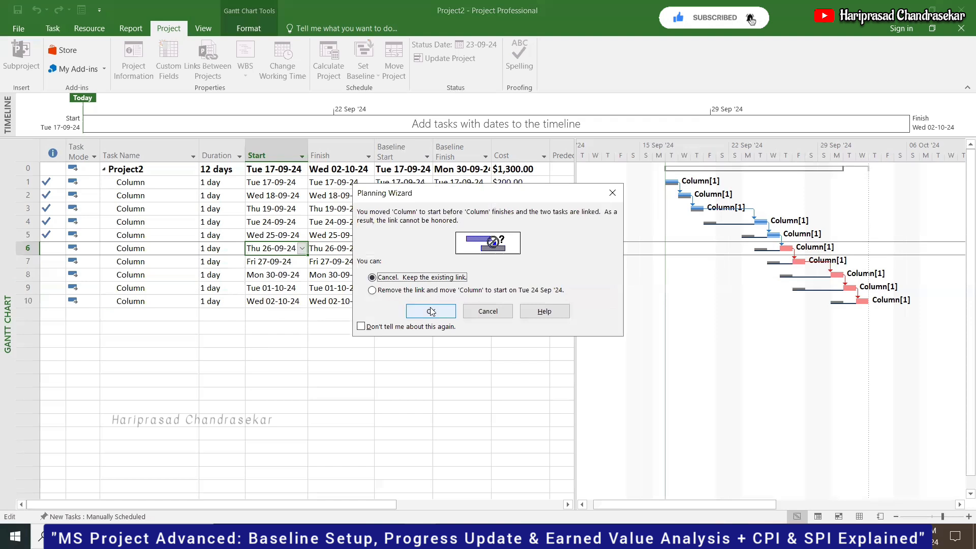
pyautogui.click(449, 291)
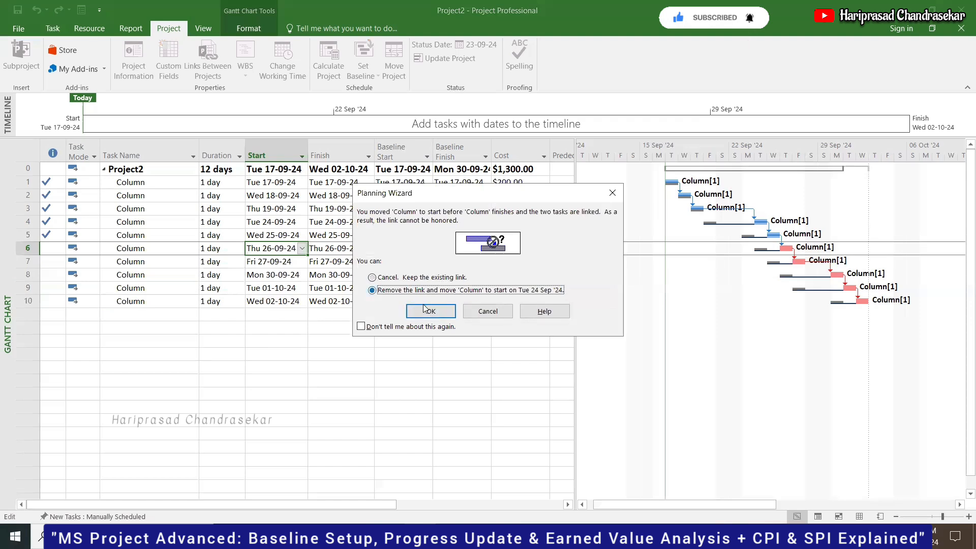
pyautogui.click(429, 312)
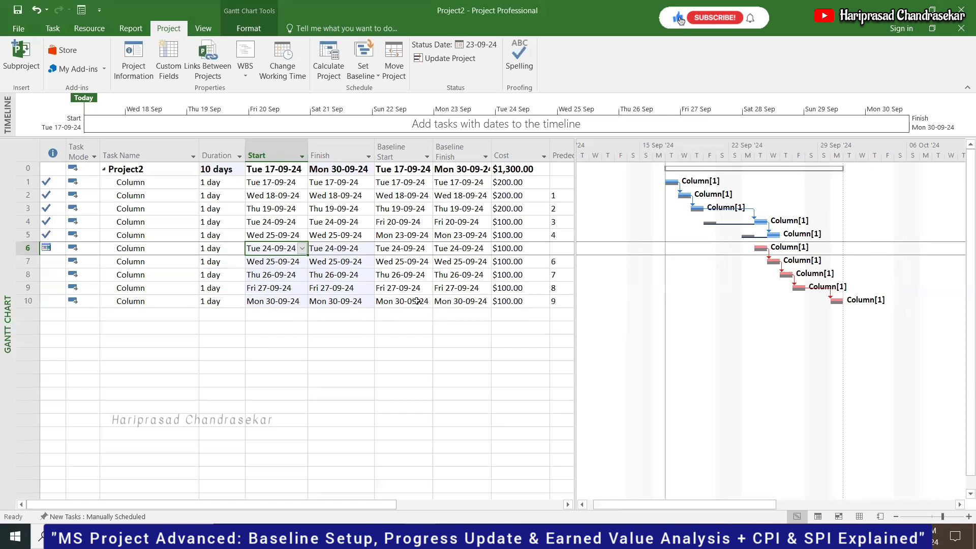
pyautogui.hotkey('ctrl', 'z')
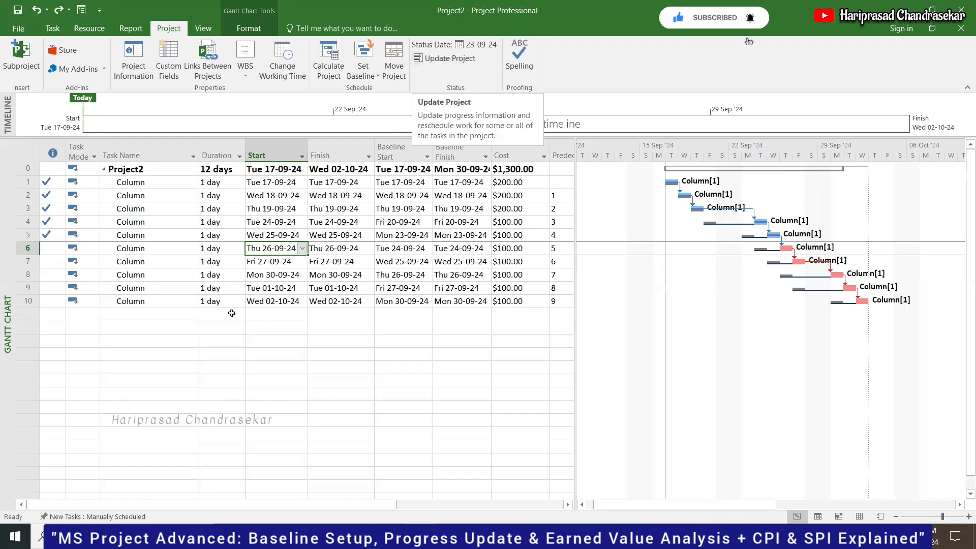
# Step: Reschedule uncompleted work across the entire project to start after Mon 23-09-24 with Update Project, and select task 4's Gantt bar
pyautogui.click(158, 328)
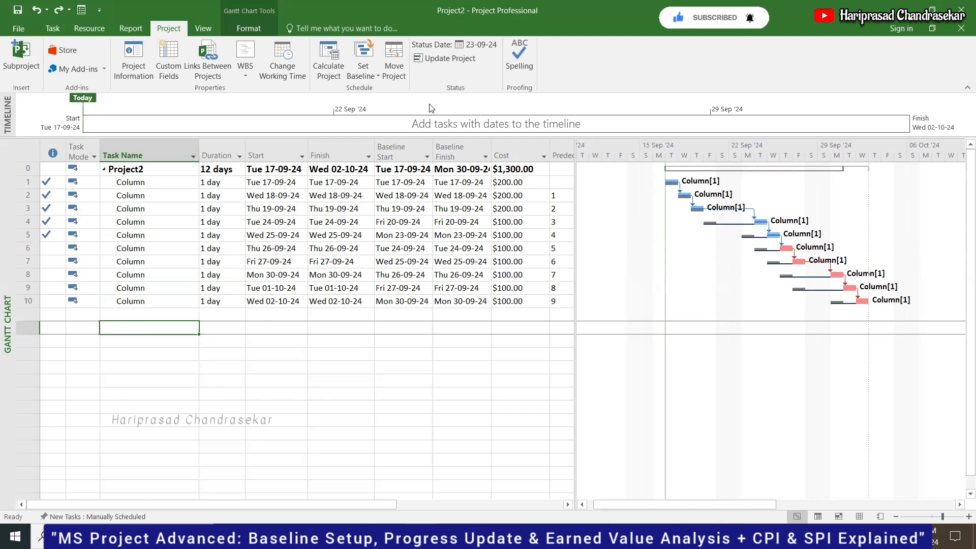
pyautogui.click(432, 59)
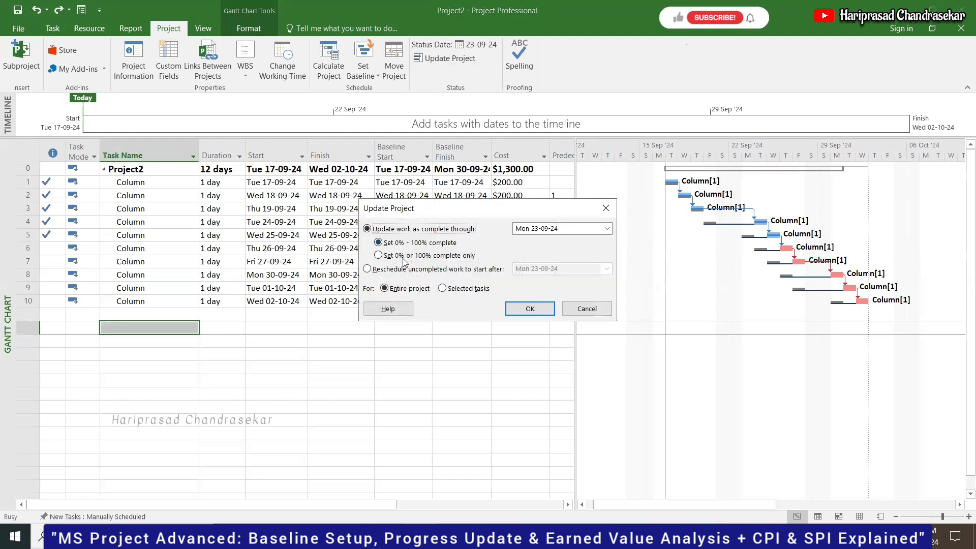
pyautogui.click(379, 269)
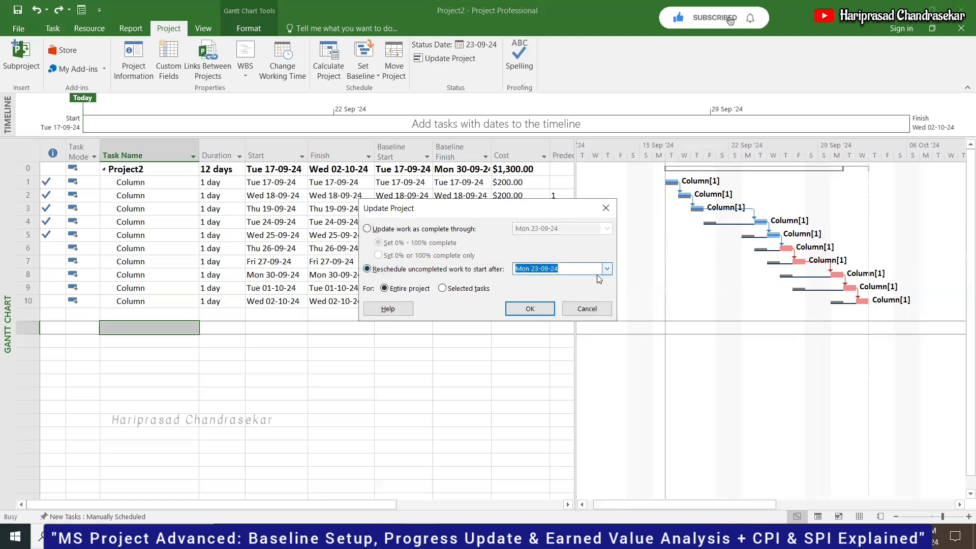
pyautogui.click(547, 306)
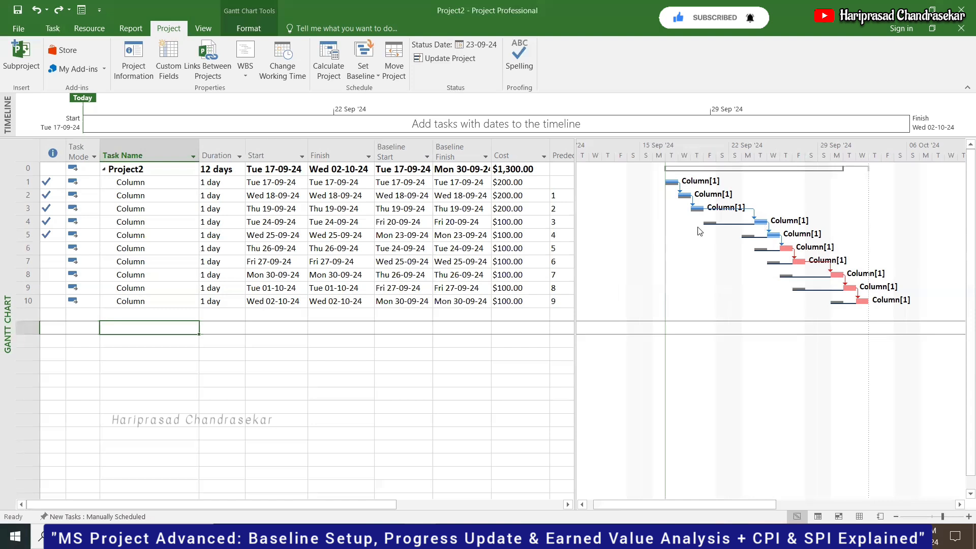
pyautogui.click(760, 226)
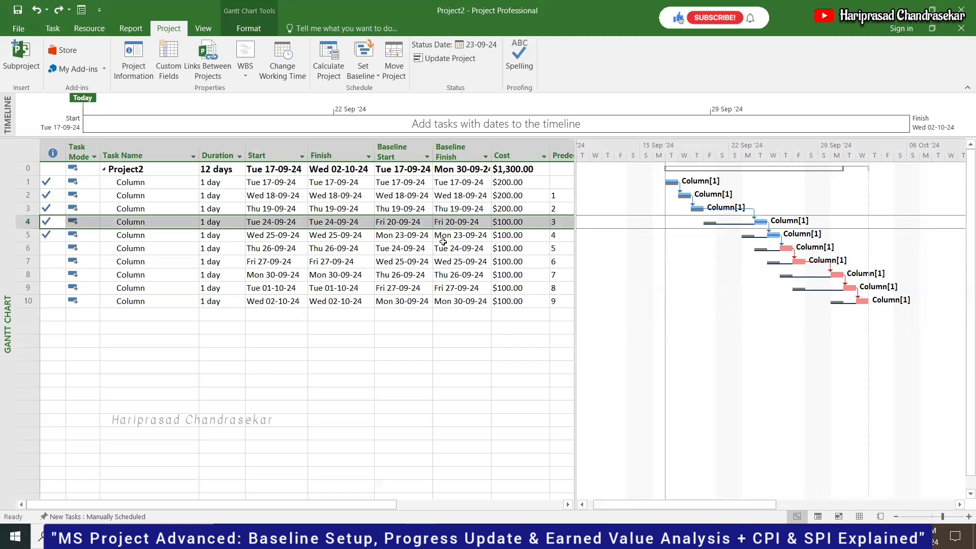
# Step: Copy task 4's baseline start and finish dates, Fri 20-09-24, into its current Start and Finish fields
pyautogui.click(405, 226)
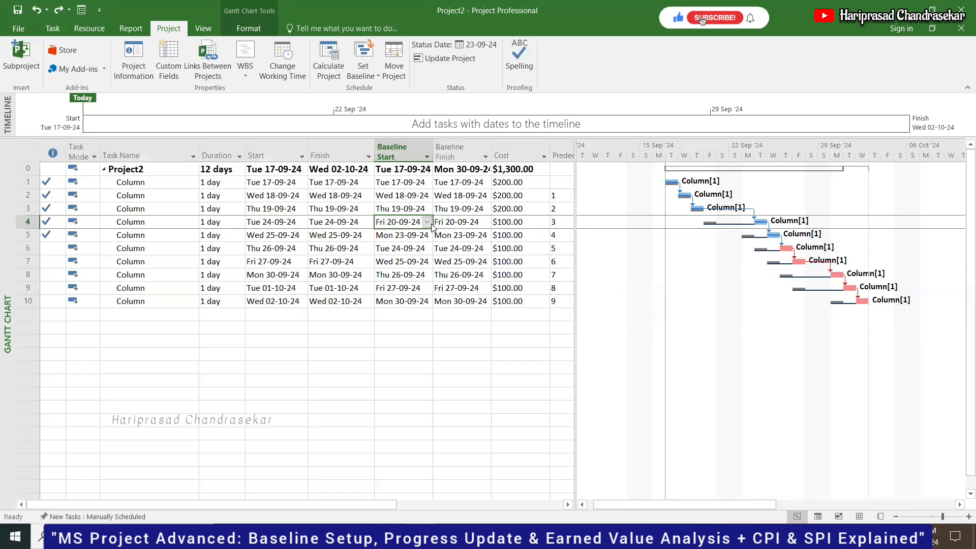
pyautogui.keyDown('shift'); pyautogui.click(467, 222); pyautogui.keyUp('shift')
pyautogui.hotkey('ctrl', 'c')
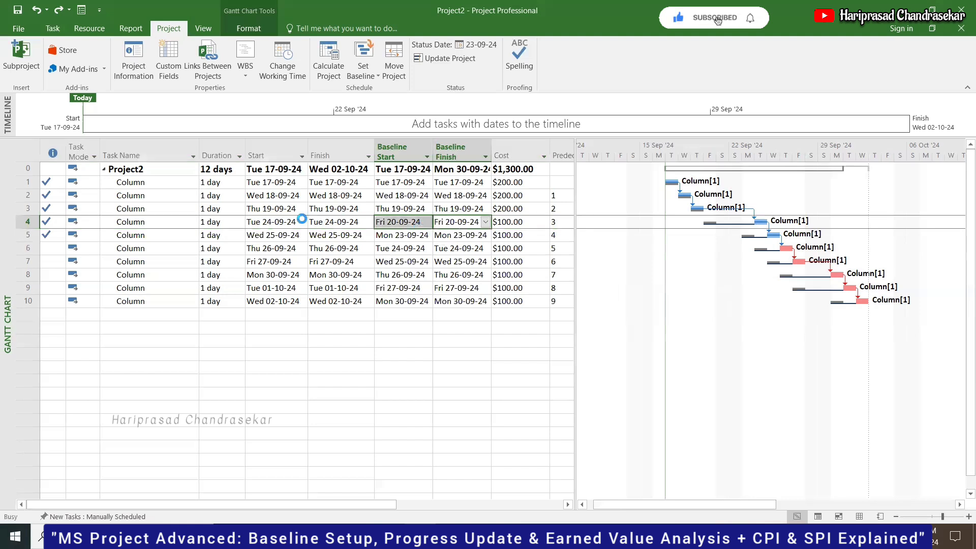
pyautogui.click(270, 223)
pyautogui.keyDown('shift'); pyautogui.click(319, 221); pyautogui.keyUp('shift')
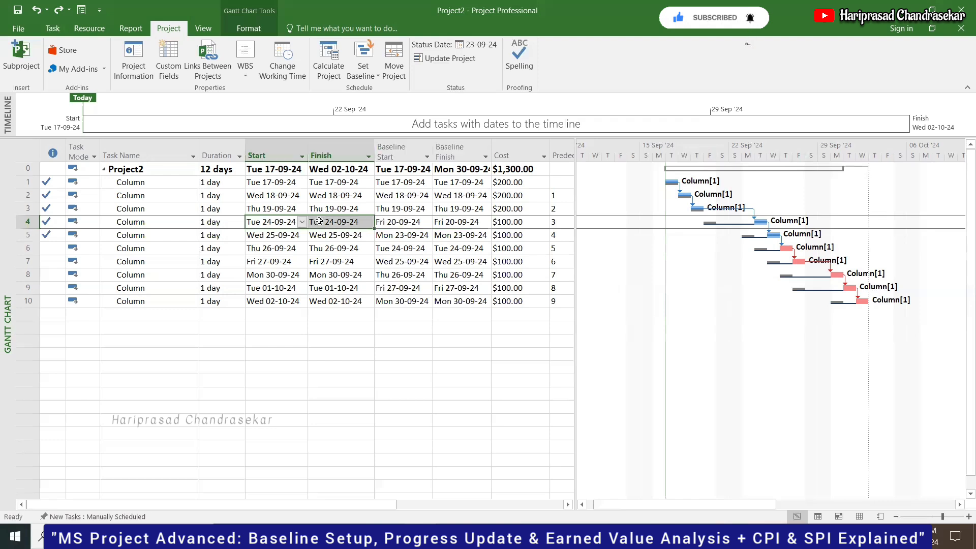
pyautogui.hotkey('ctrl', 'v')
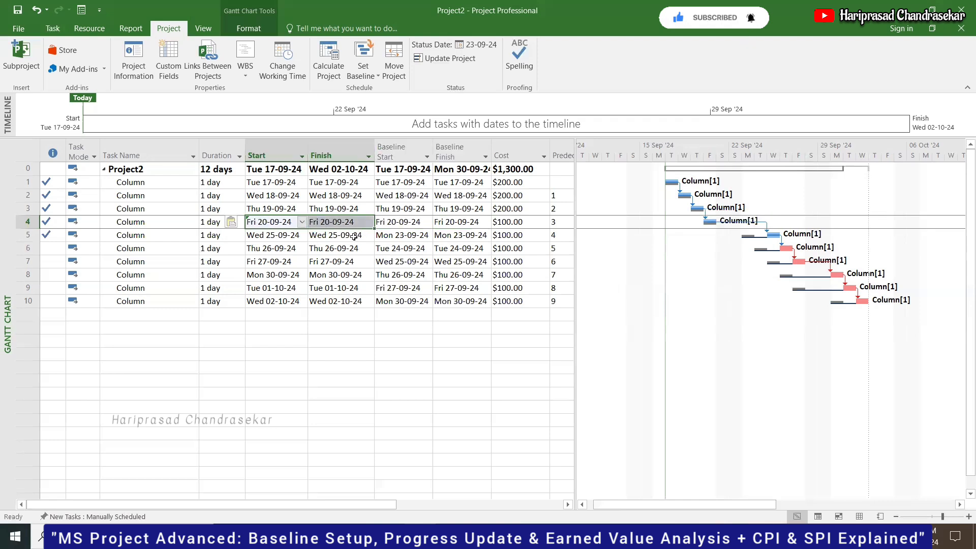
# Step: Copy task 5's baseline start and finish dates, Mon 23-09-24, into its current Start and Finish fields
pyautogui.moveTo(399, 236); pyautogui.dragTo(460, 248)
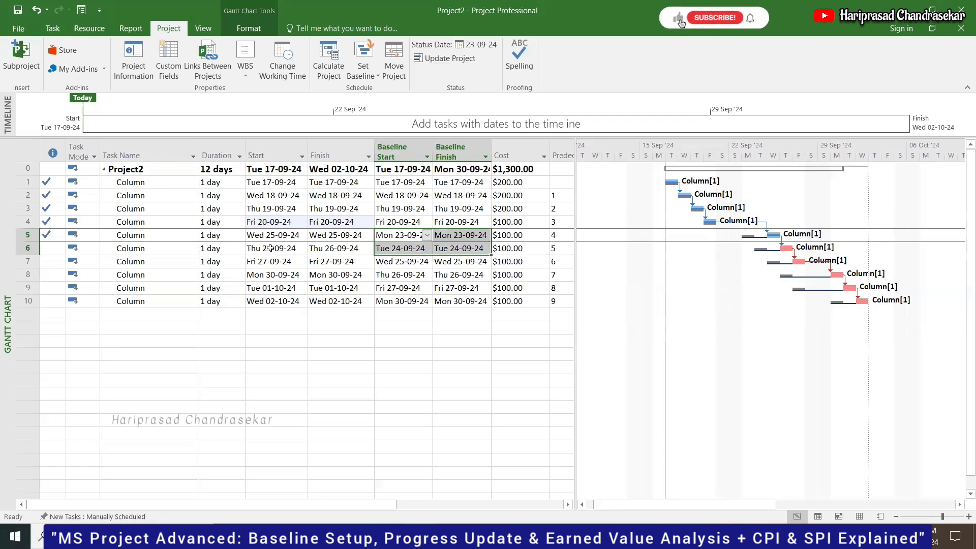
pyautogui.click(396, 233)
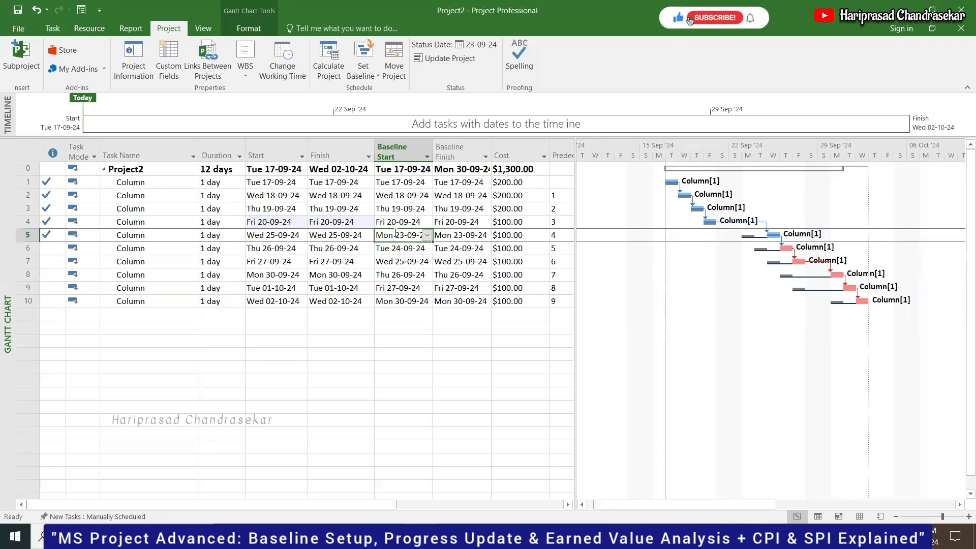
pyautogui.keyDown('shift'); pyautogui.click(457, 235); pyautogui.keyUp('shift')
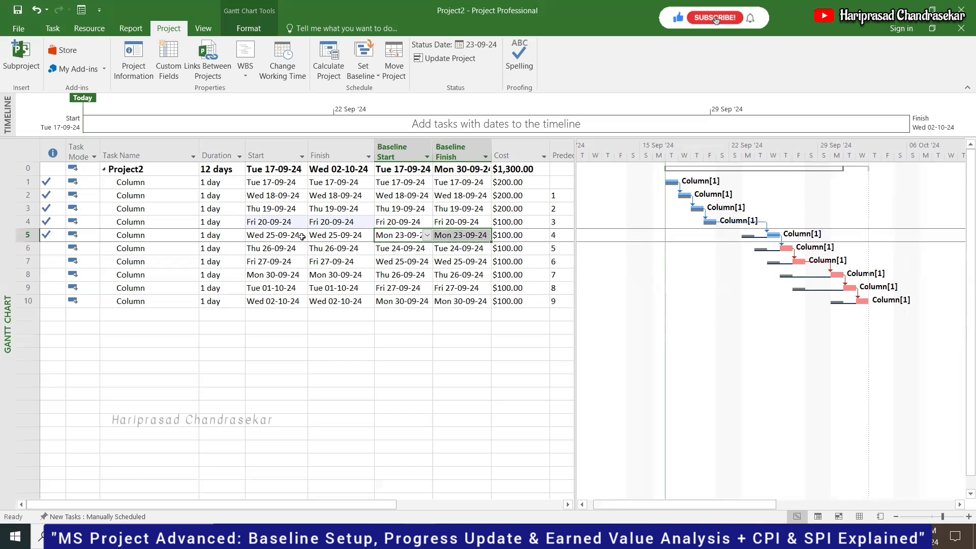
pyautogui.hotkey('ctrl', 'c')
pyautogui.moveTo(301, 237); pyautogui.dragTo(330, 235)
pyautogui.hotkey('ctrl', 'v')
pyautogui.click(278, 248)
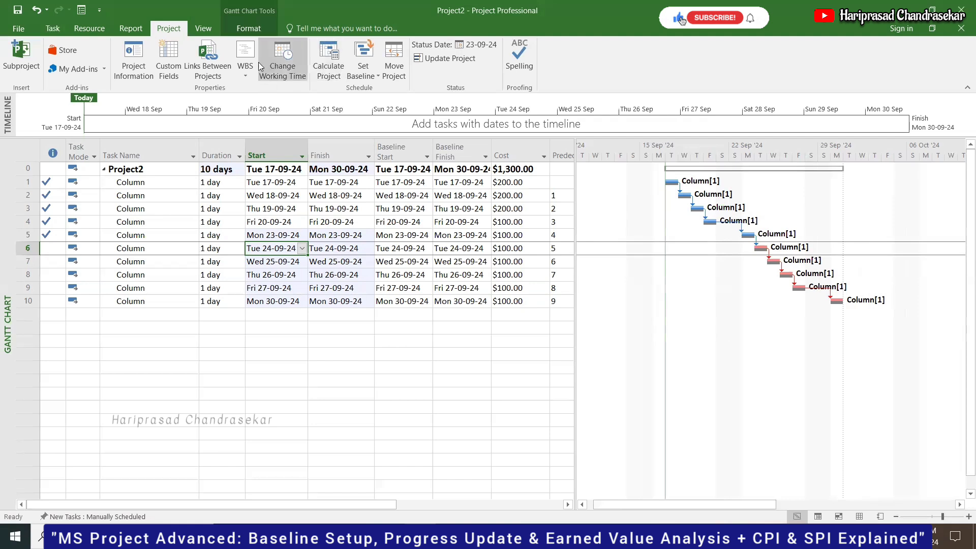
# Step: Show the Earned Value table and examine the cost variance, VAC, CPI and SPI columns
pyautogui.click(203, 28)
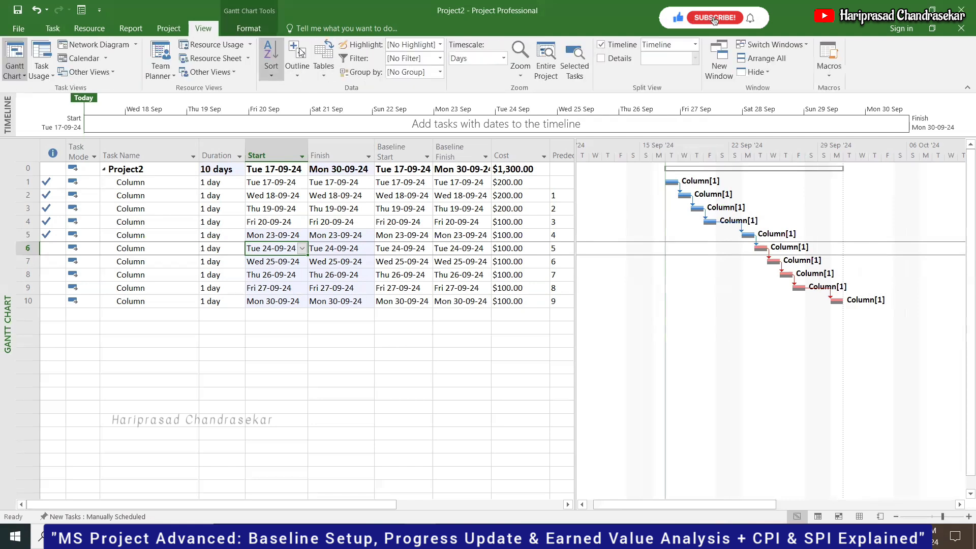
pyautogui.click(324, 59)
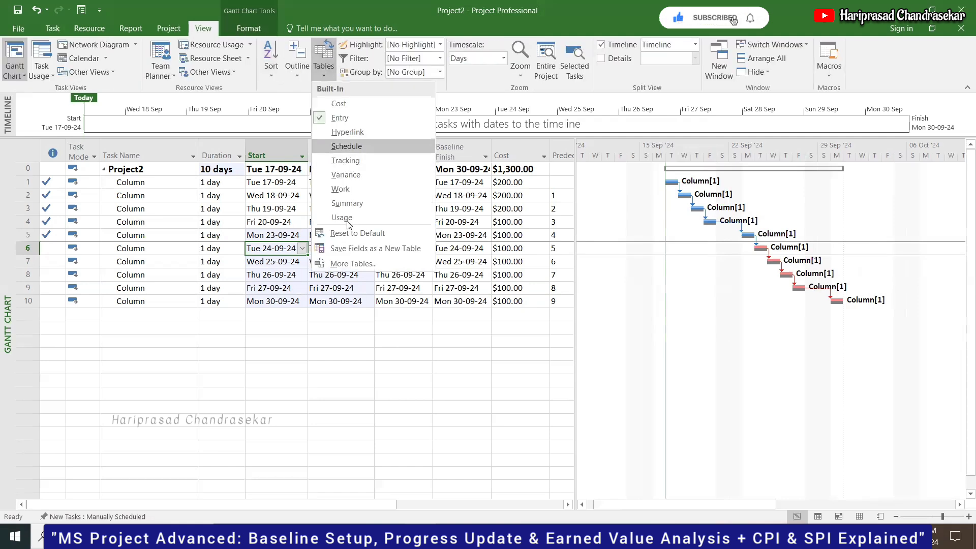
pyautogui.click(352, 263)
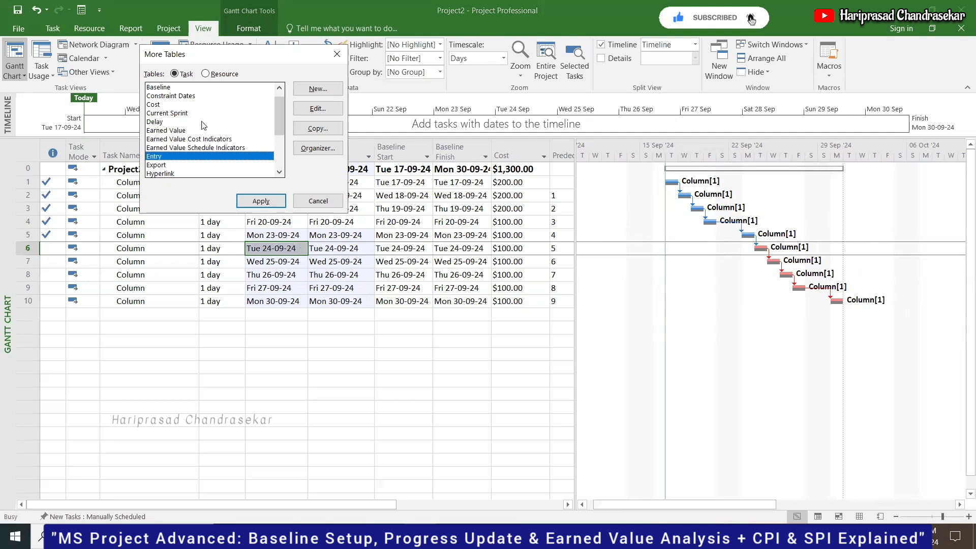
pyautogui.click(260, 201)
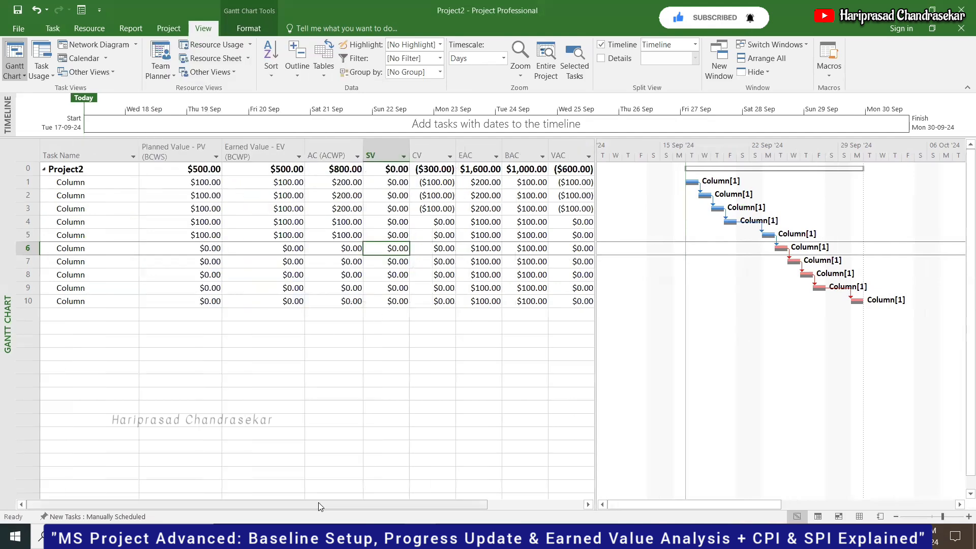
pyautogui.moveTo(318, 503); pyautogui.dragTo(487, 491)
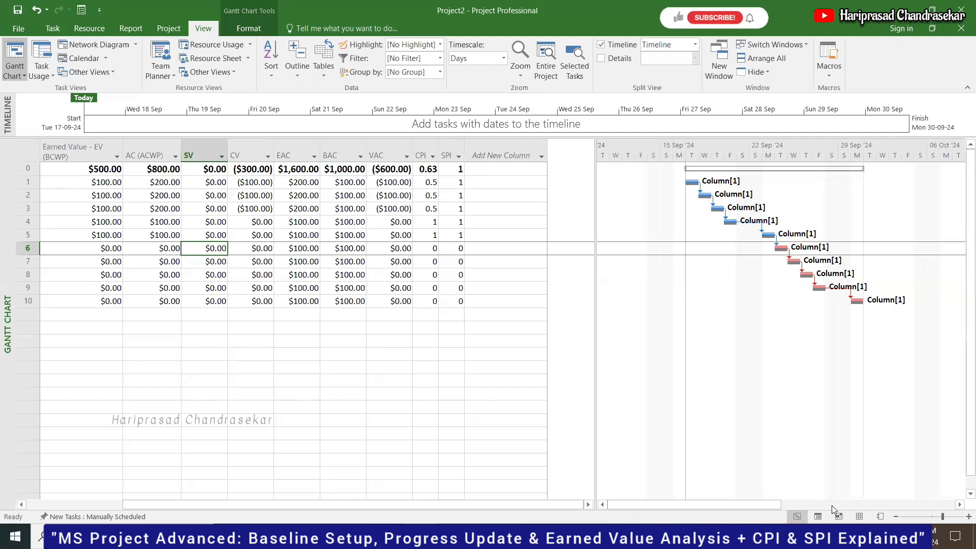
# Step: Return to the Entry table and set the cost of tasks 1, 2 and 3 to 100 each
pyautogui.click(323, 69)
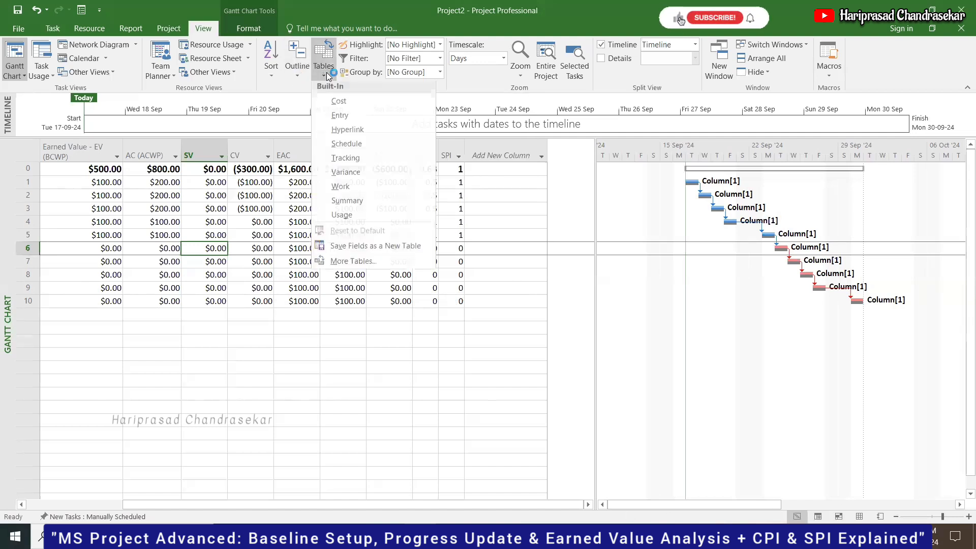
pyautogui.click(343, 118)
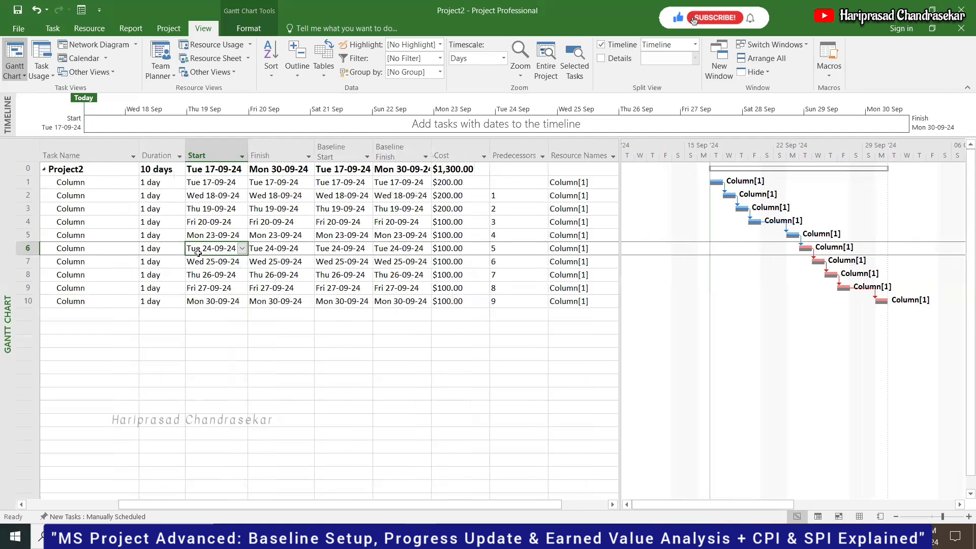
pyautogui.click(456, 183)
pyautogui.write('100')
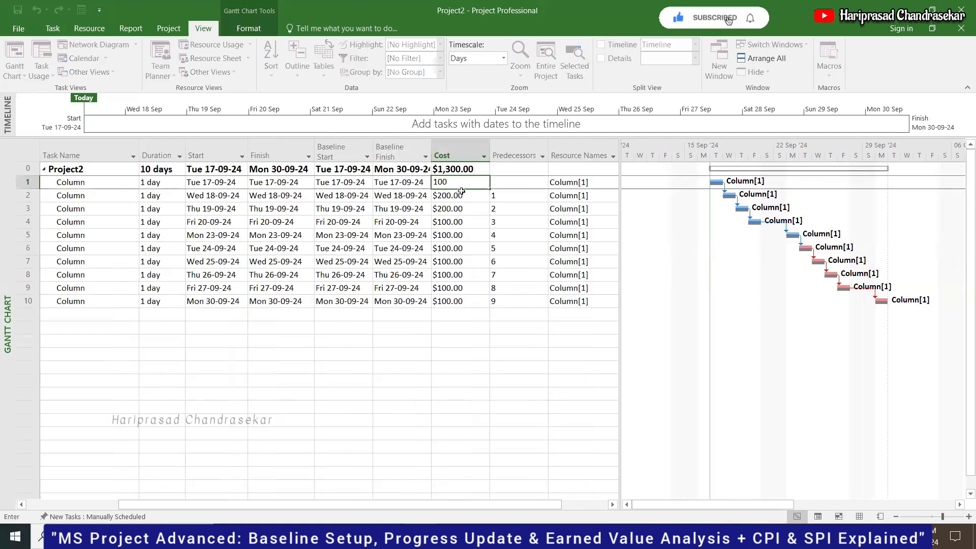
pyautogui.press('Return')
pyautogui.write('100')
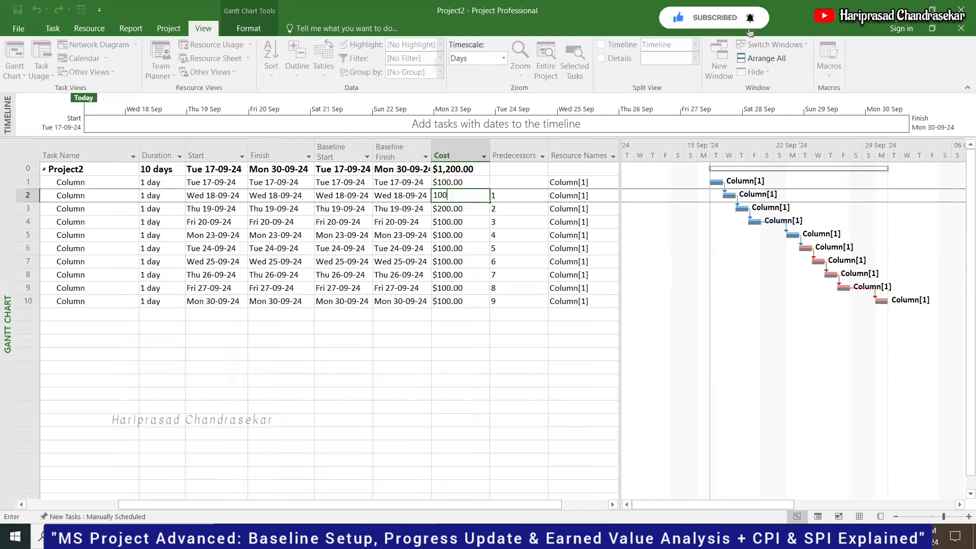
pyautogui.press('Tab')
pyautogui.click(462, 204)
pyautogui.write('100')
pyautogui.press('Tab')
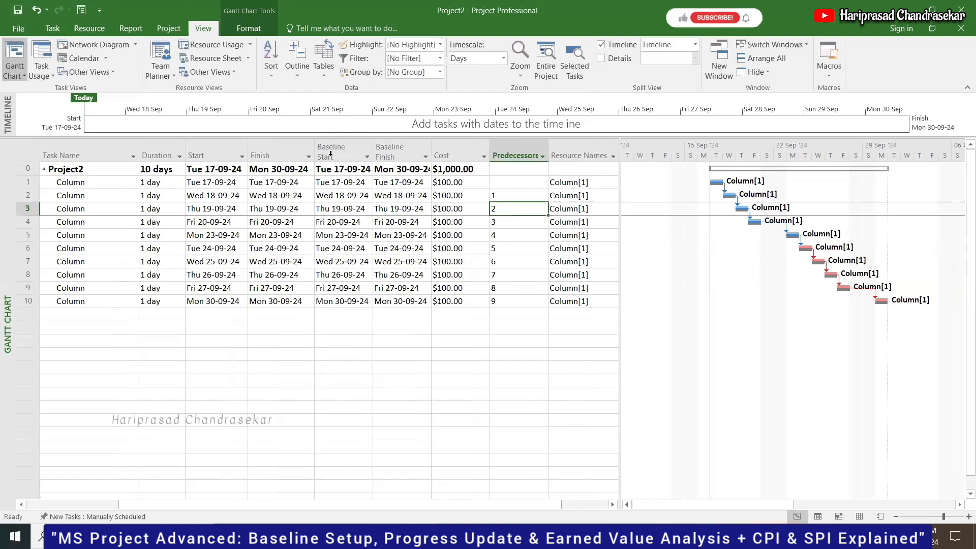
# Step: Apply the Earned Value table to review actual cost, CPI and SPI with the revised task costs
pyautogui.click(324, 70)
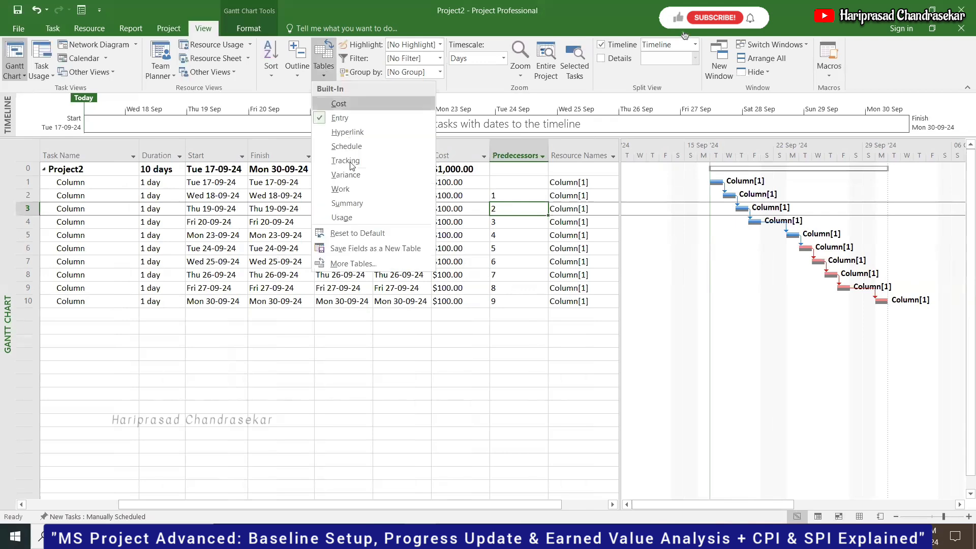
pyautogui.click(356, 268)
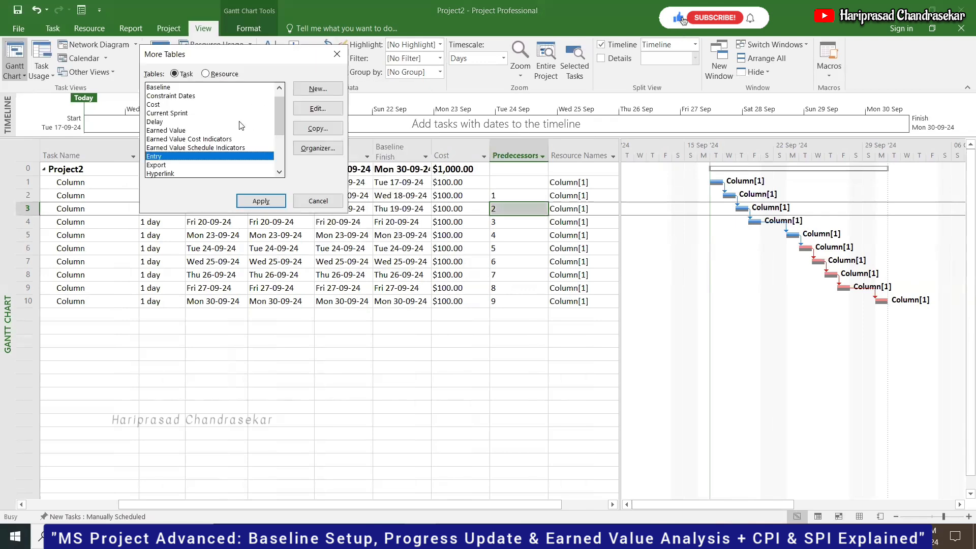
pyautogui.click(178, 130)
pyautogui.click(257, 201)
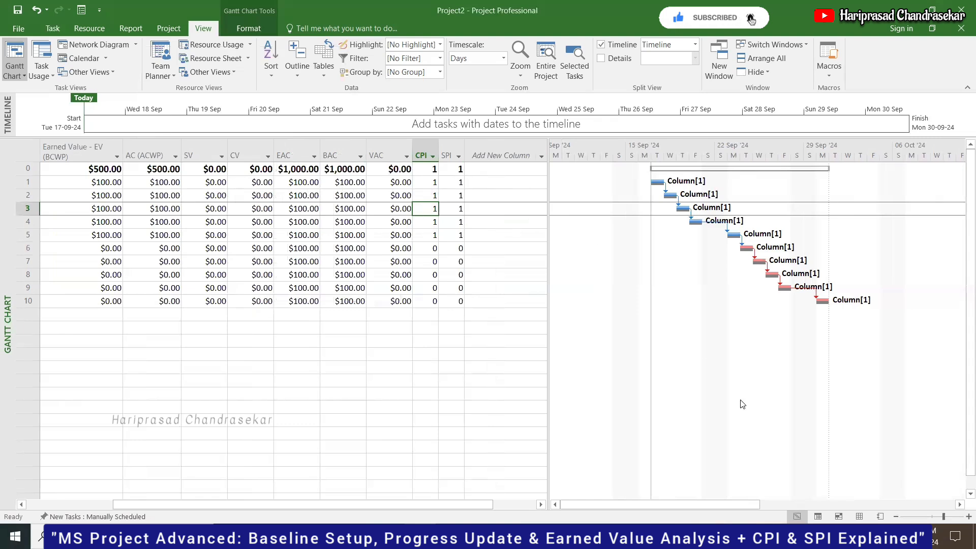
# Step: Switch back to the Entry table and mark task 6 as 100% complete
pyautogui.click(324, 66)
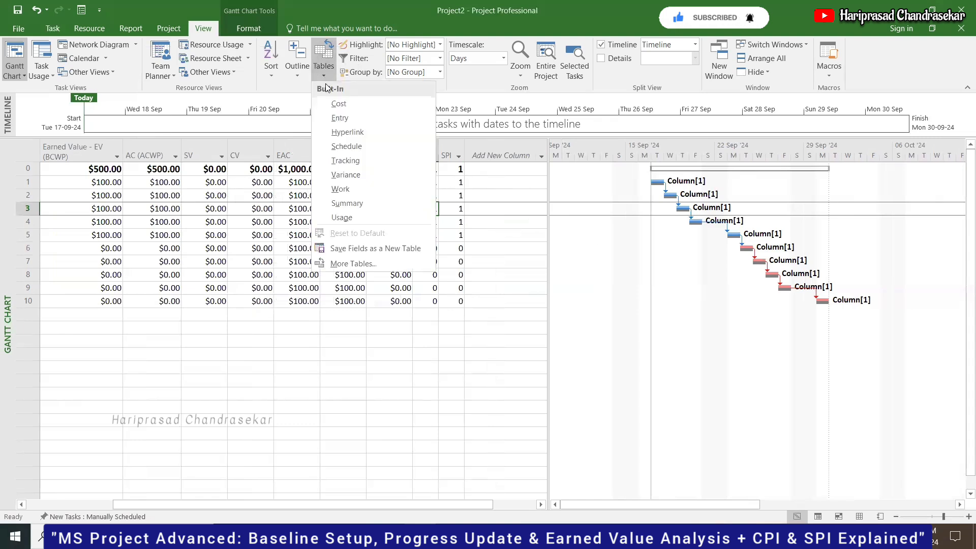
pyautogui.click(340, 122)
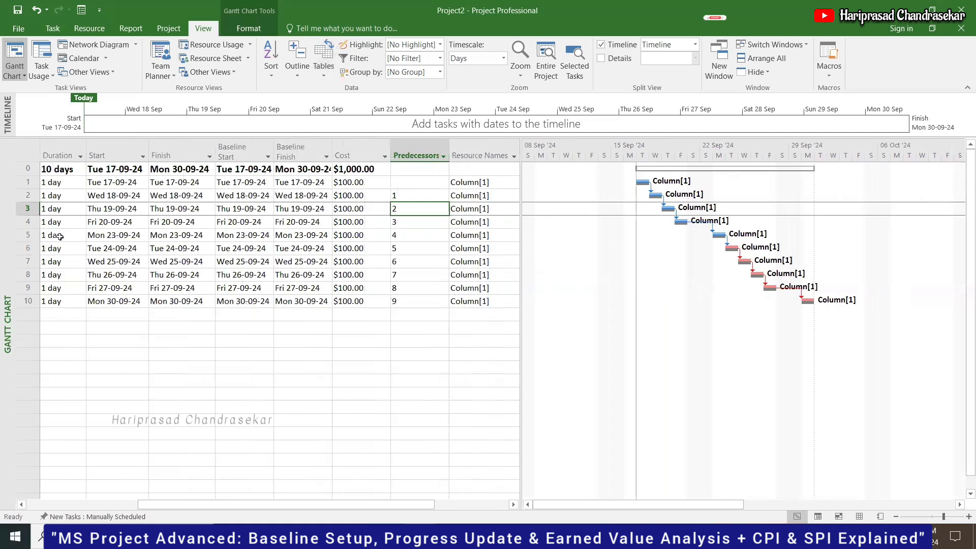
pyautogui.moveTo(239, 504); pyautogui.dragTo(119, 460)
pyautogui.click(114, 247)
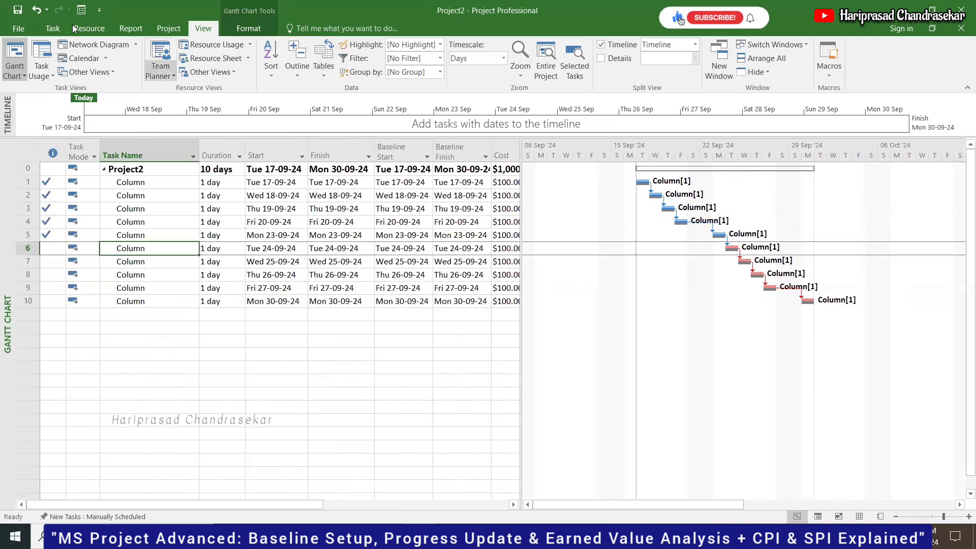
pyautogui.click(53, 28)
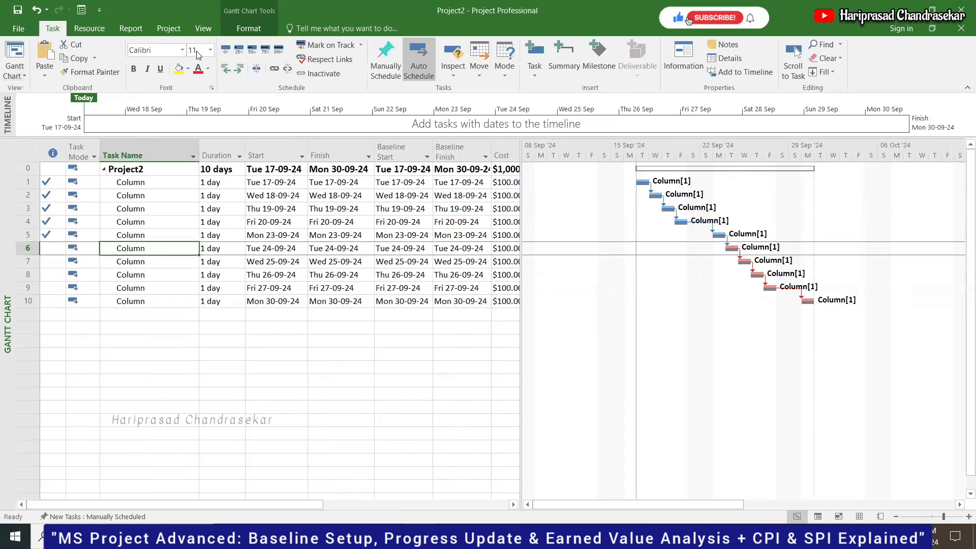
pyautogui.click(279, 52)
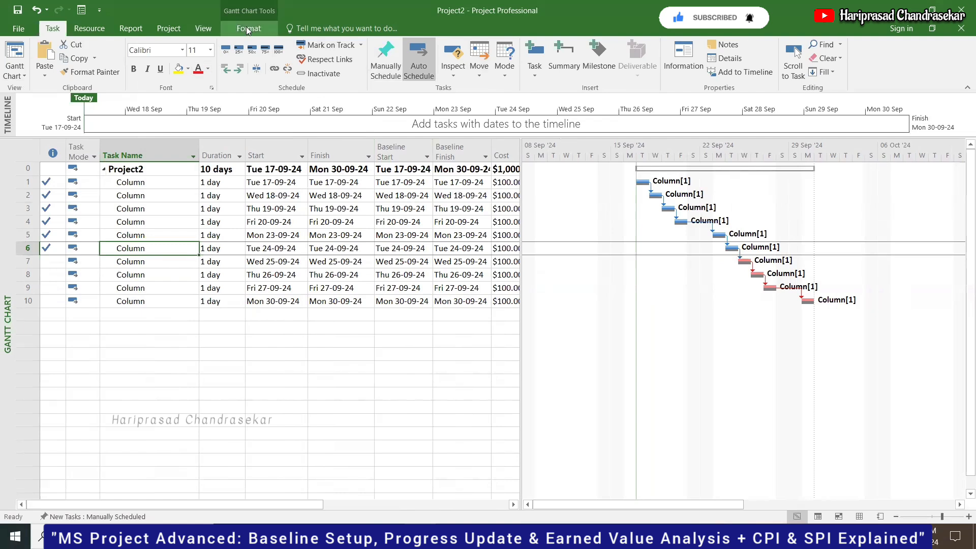
# Step: Reapply the Earned Value table and check the planned value, earned value and actual cost of task 6
pyautogui.click(168, 28)
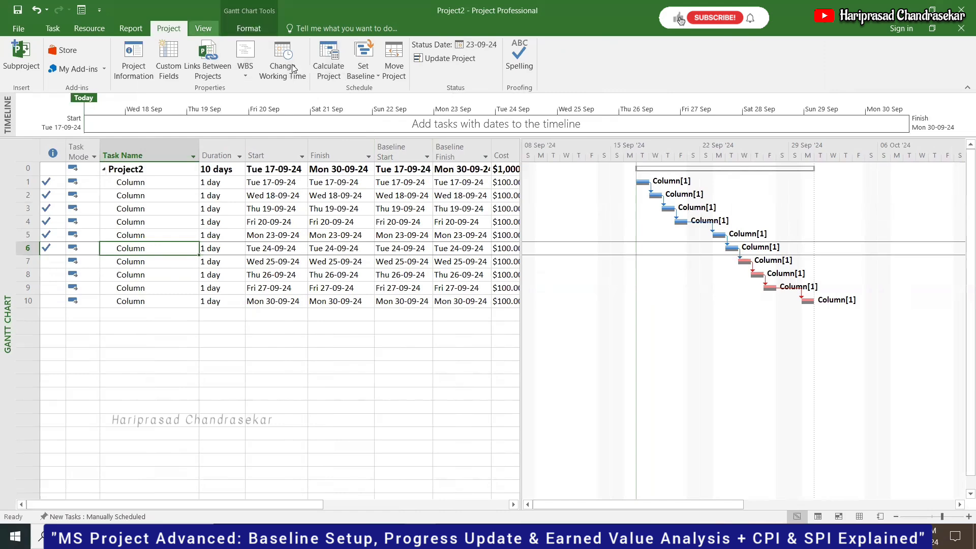
pyautogui.click(203, 28)
pyautogui.click(323, 65)
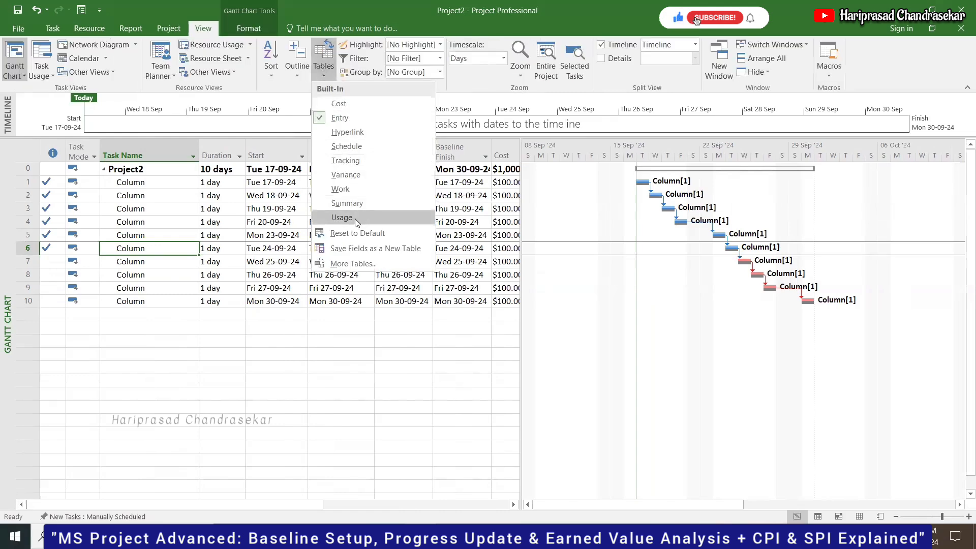
pyautogui.click(353, 263)
pyautogui.click(206, 131)
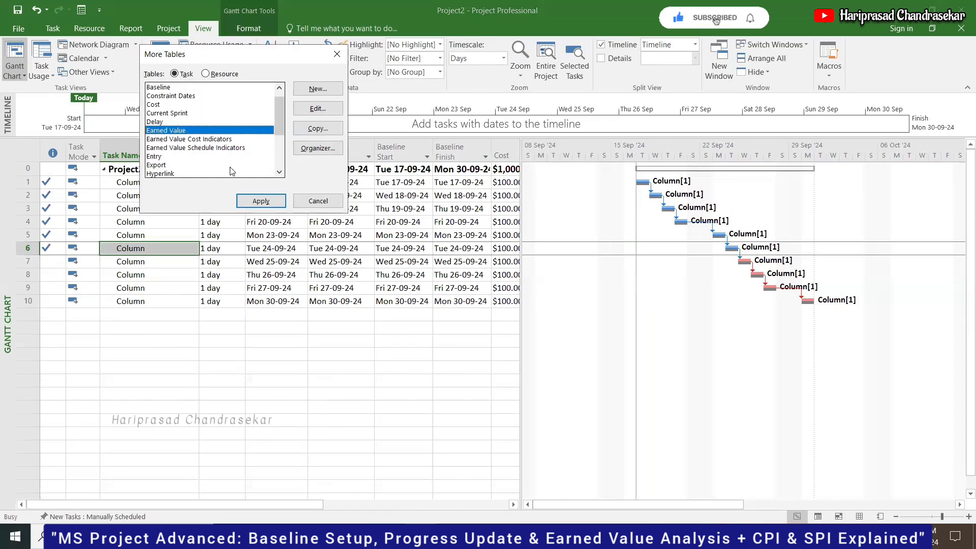
pyautogui.click(260, 200)
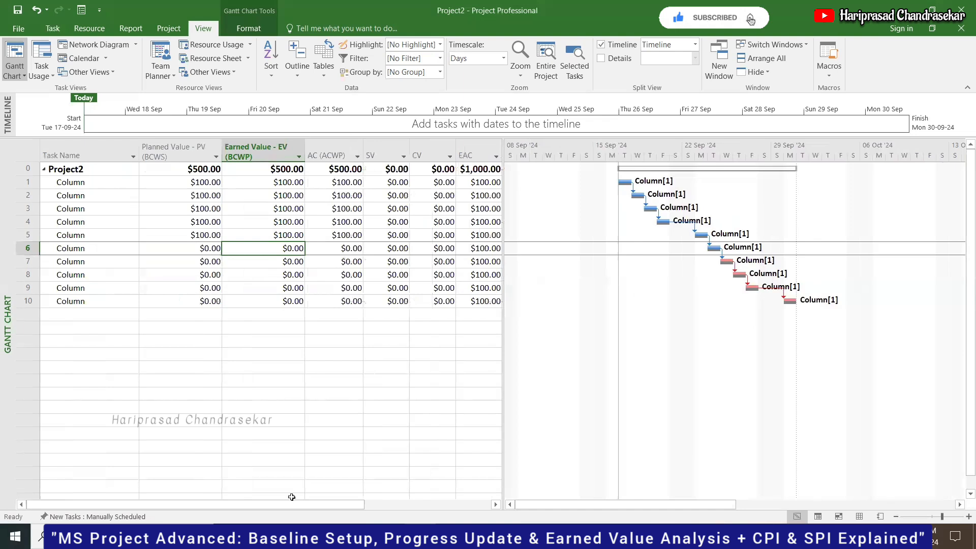
pyautogui.moveTo(295, 506); pyautogui.dragTo(147, 456)
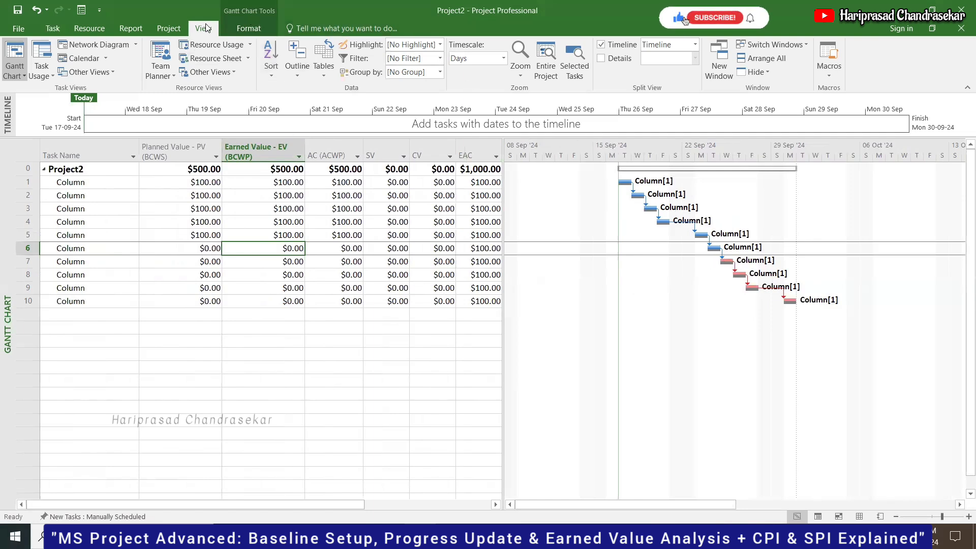
# Step: Run Update Project for the entire project, rescheduling uncompleted work to start after Mon 23-09-24
pyautogui.click(168, 28)
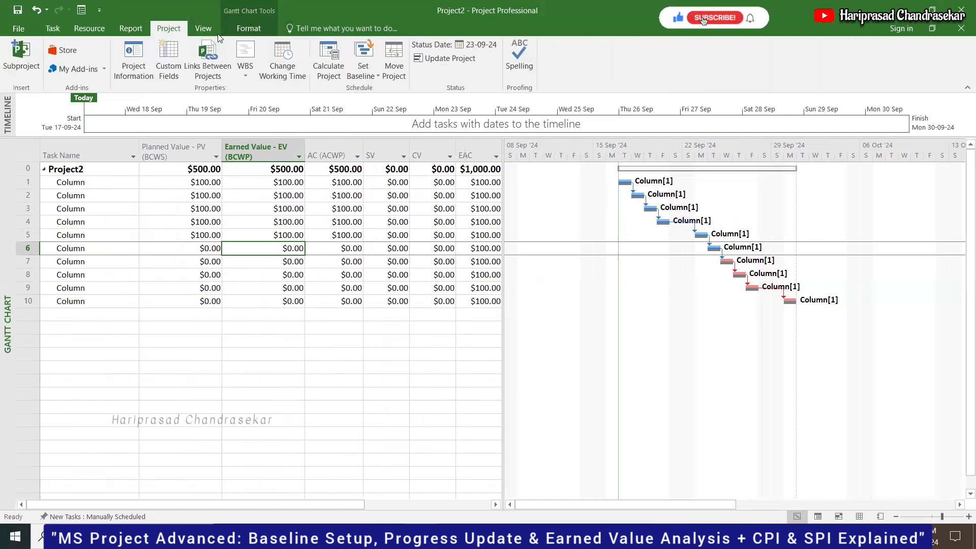
pyautogui.click(457, 63)
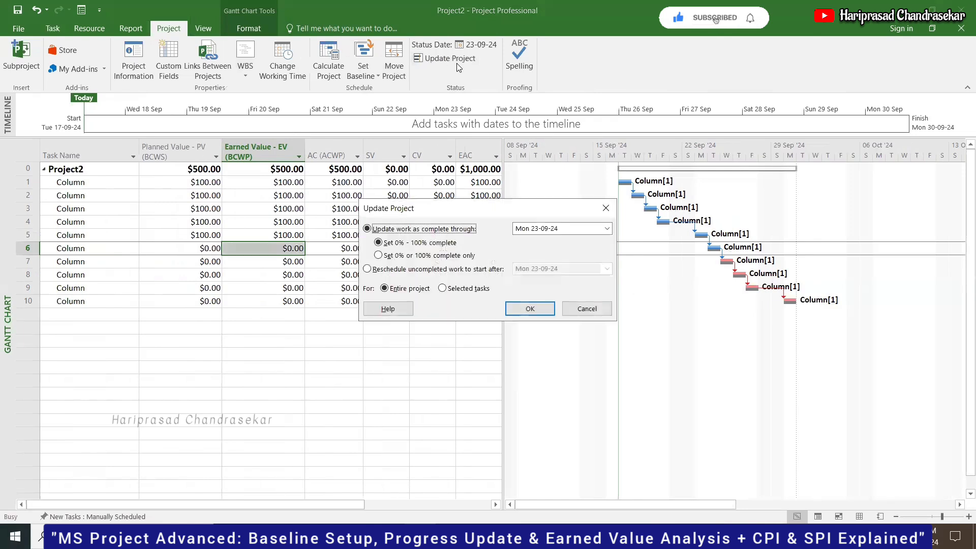
pyautogui.click(436, 269)
pyautogui.click(529, 308)
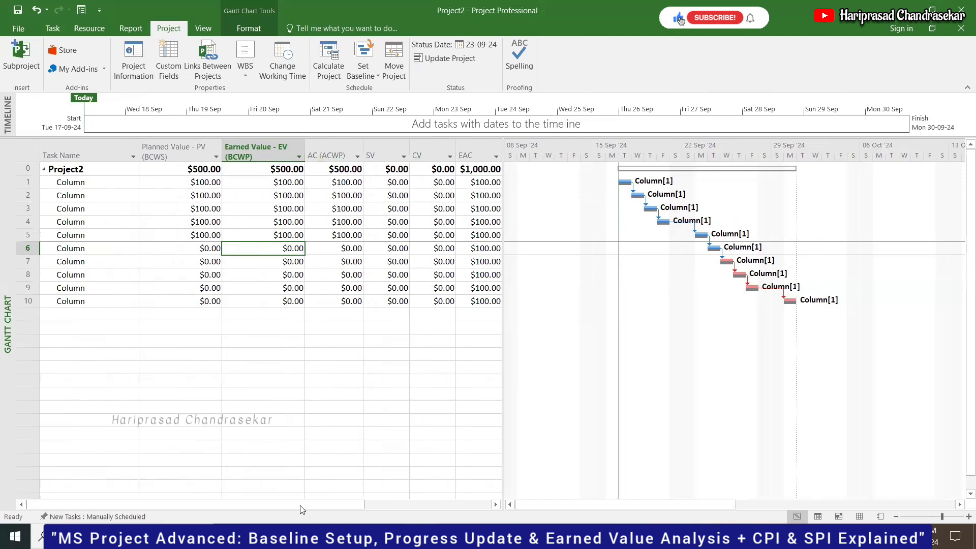
pyautogui.moveTo(306, 505); pyautogui.dragTo(389, 491)
# Step: Set the project status date to Mon 23-09-24
pyautogui.click(474, 50)
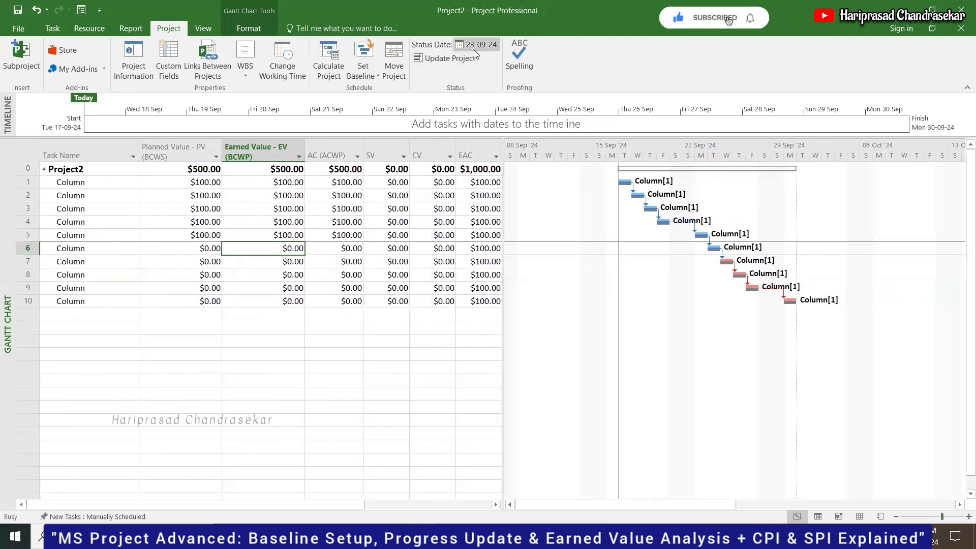
pyautogui.click(538, 256)
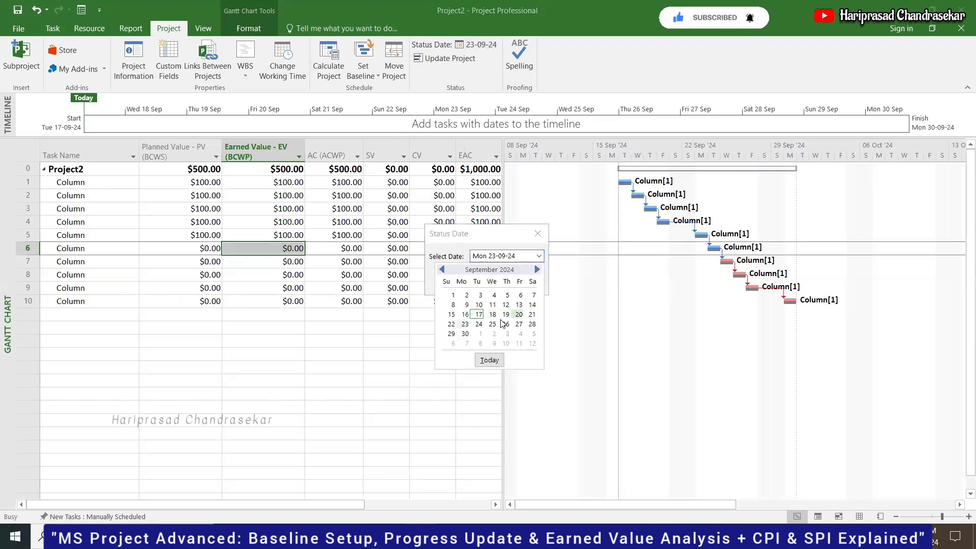
pyautogui.click(466, 325)
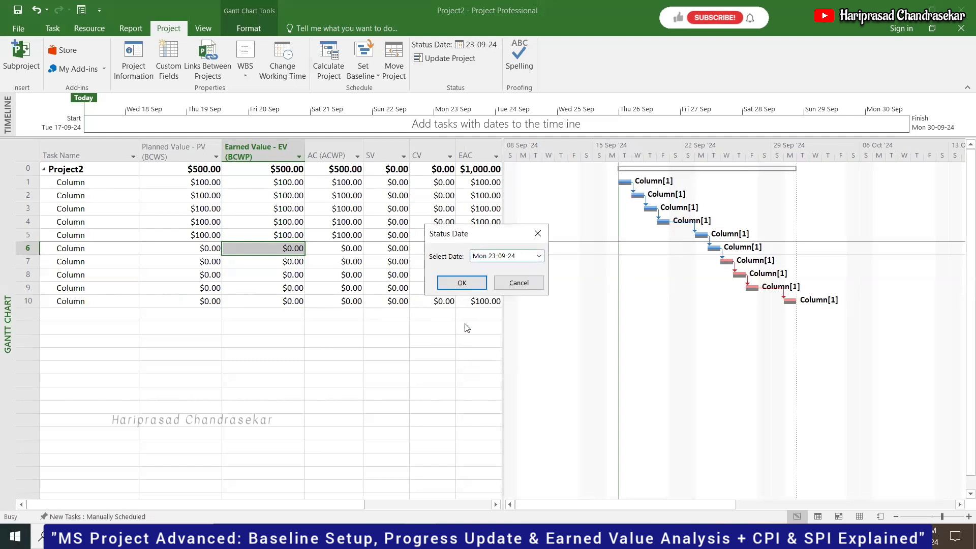
pyautogui.click(461, 282)
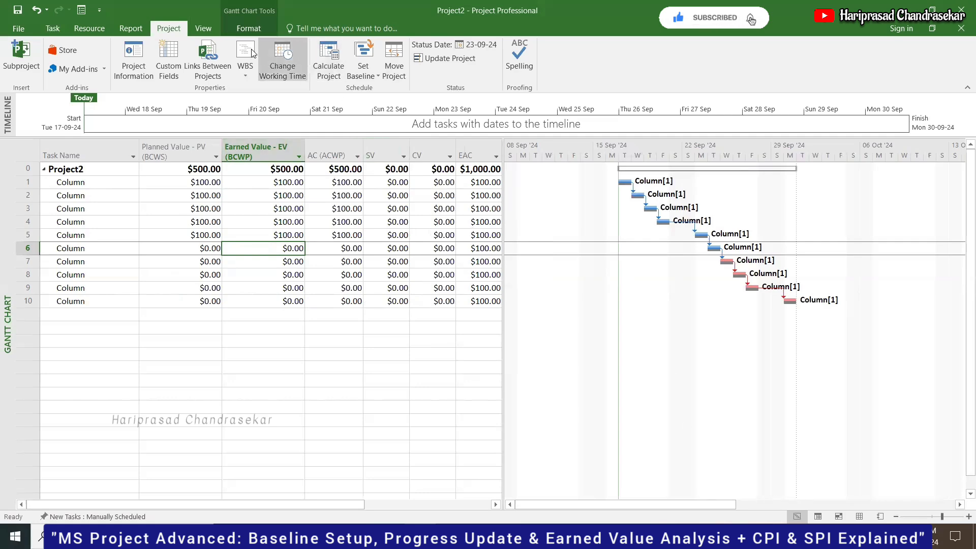
# Step: Switch to the Entry table and copy task 5's start and finish dates, Mon 23-09-24, to task 6
pyautogui.click(207, 31)
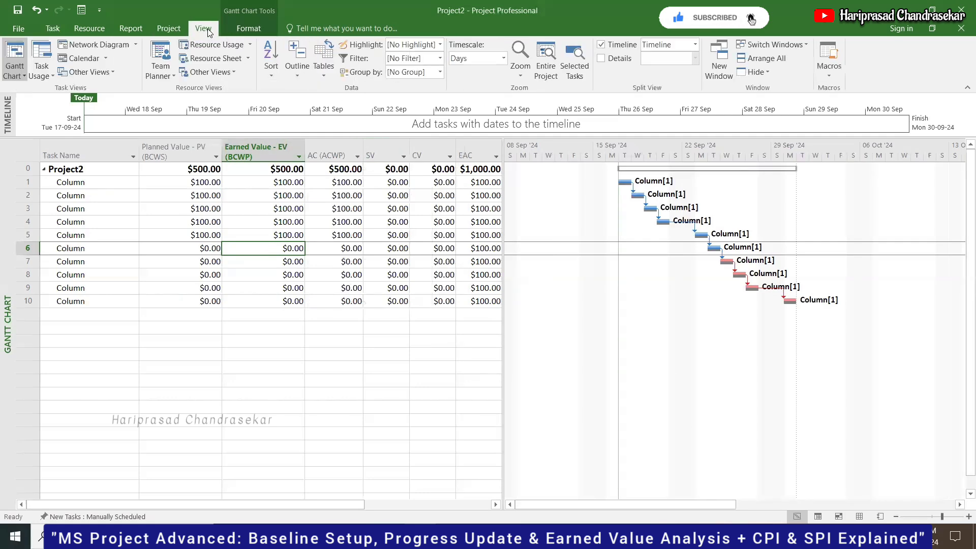
pyautogui.click(325, 75)
pyautogui.click(330, 115)
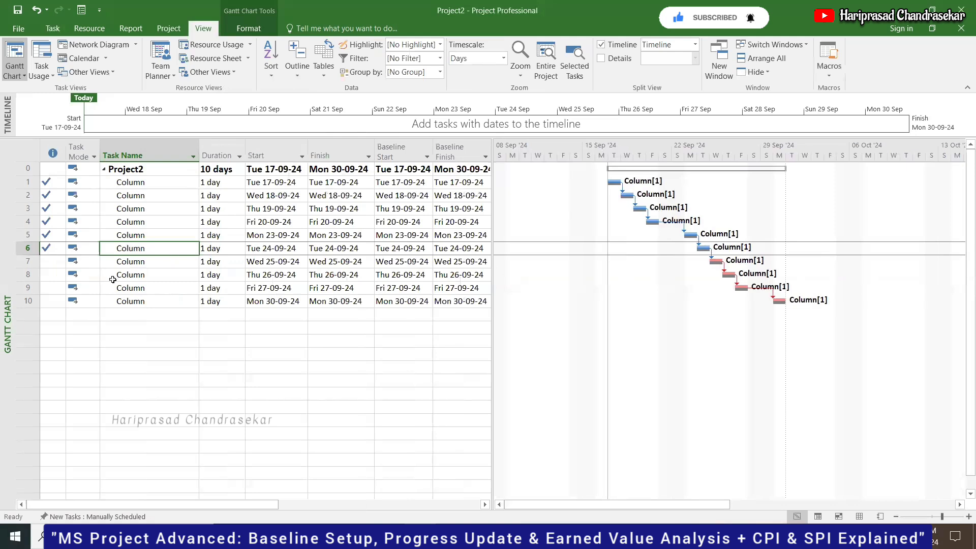
pyautogui.moveTo(254, 506); pyautogui.dragTo(132, 483)
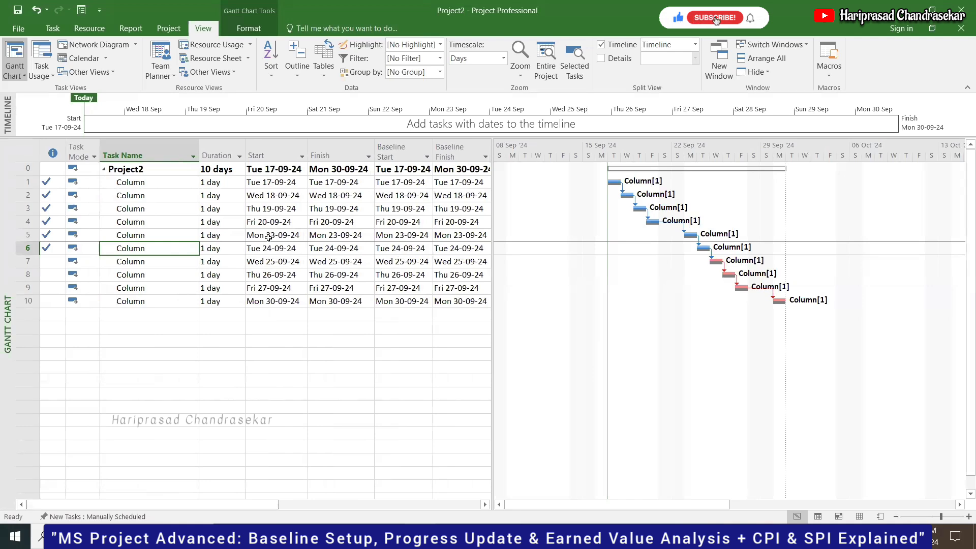
pyautogui.moveTo(268, 238); pyautogui.dragTo(328, 238)
pyautogui.hotkey('ctrl', 'c')
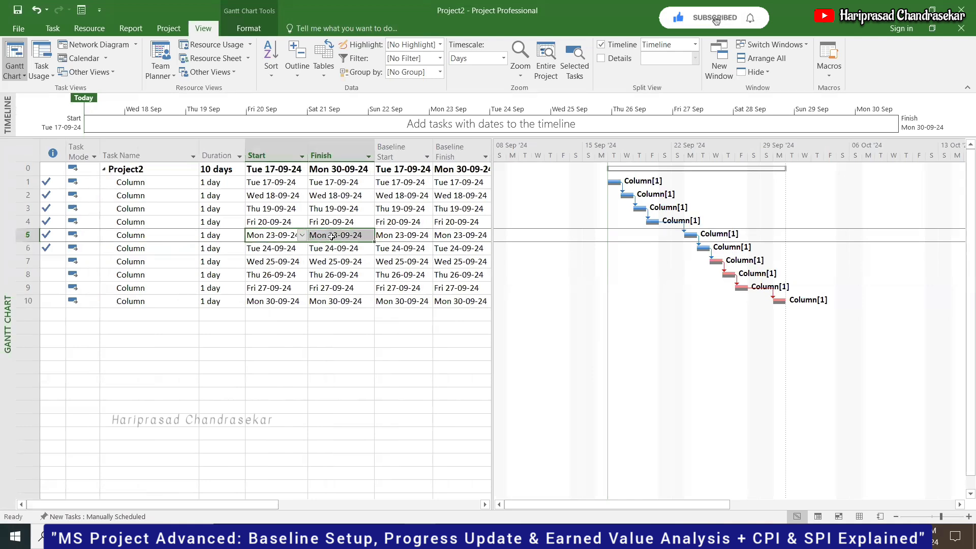
pyautogui.click(250, 248)
pyautogui.hotkey('ctrl', 'v')
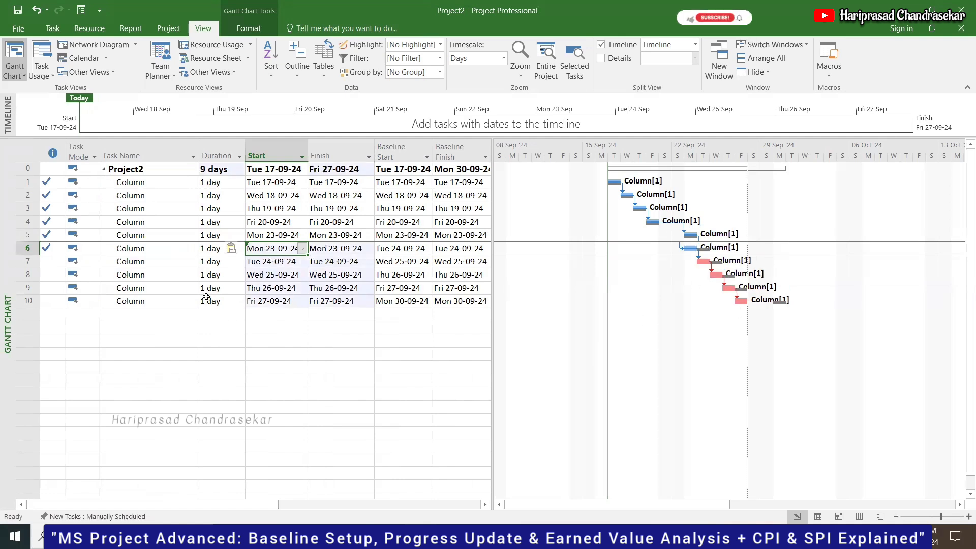
pyautogui.press('Down')
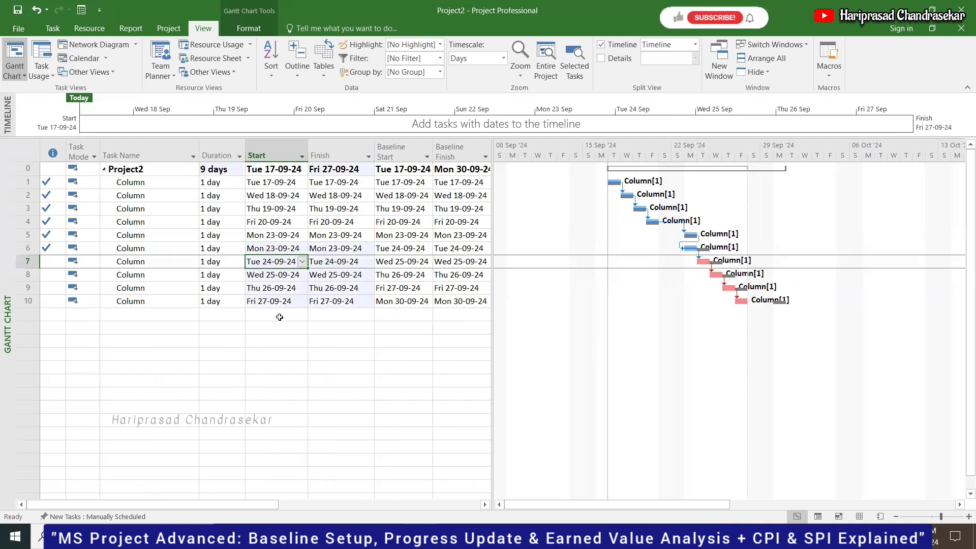
# Step: Apply the Earned Value table and review planned value, earned value, SV, CPI and SPI after task 6's earlier completion
pyautogui.click(328, 73)
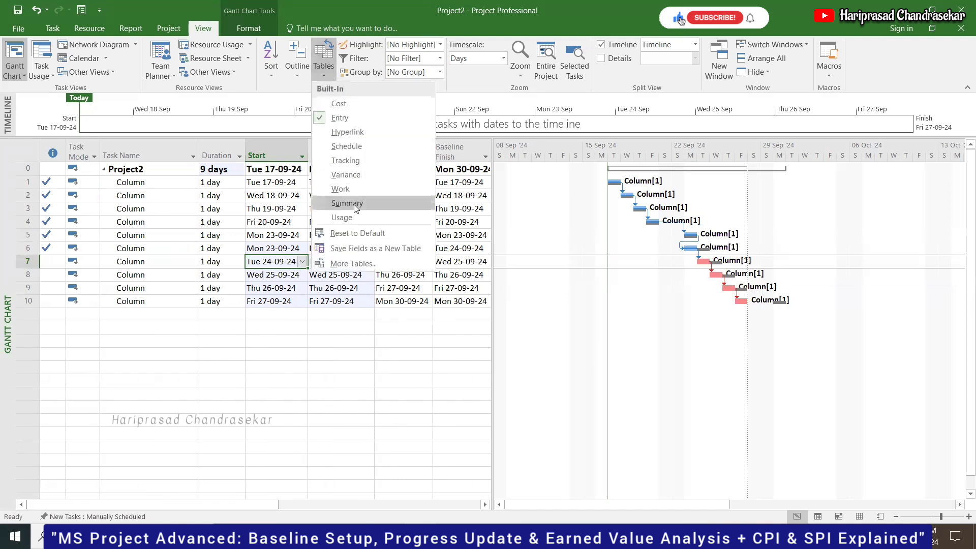
pyautogui.click(354, 262)
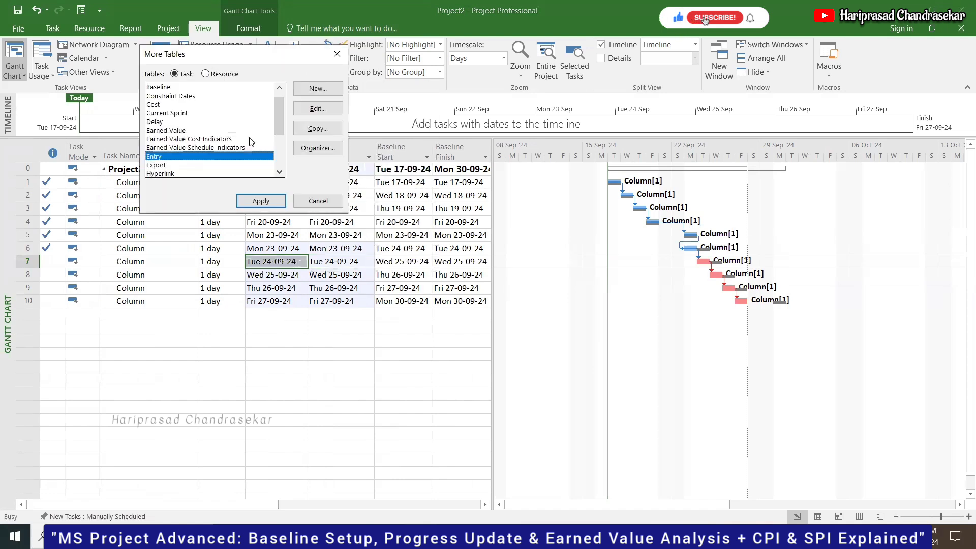
pyautogui.click(172, 131)
pyautogui.click(261, 201)
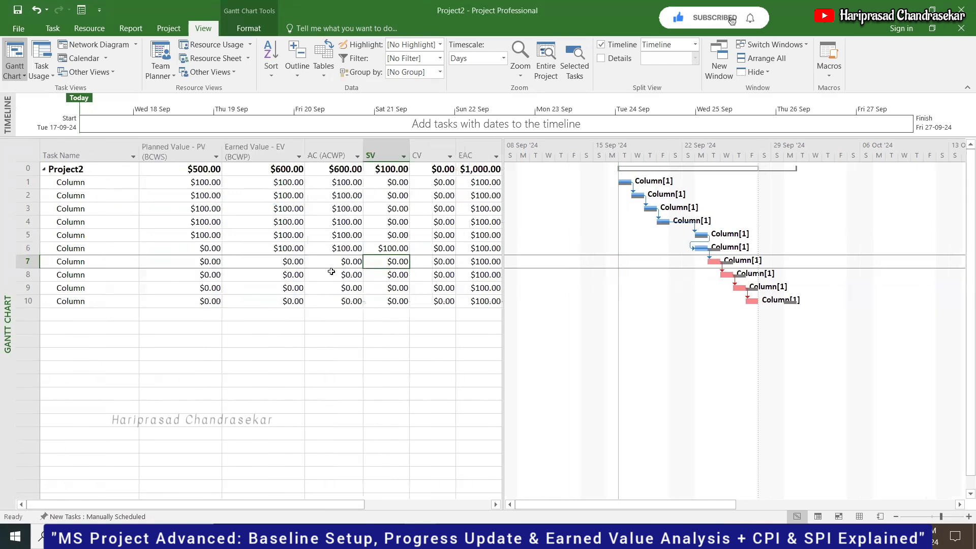
pyautogui.moveTo(326, 503); pyautogui.dragTo(442, 505)
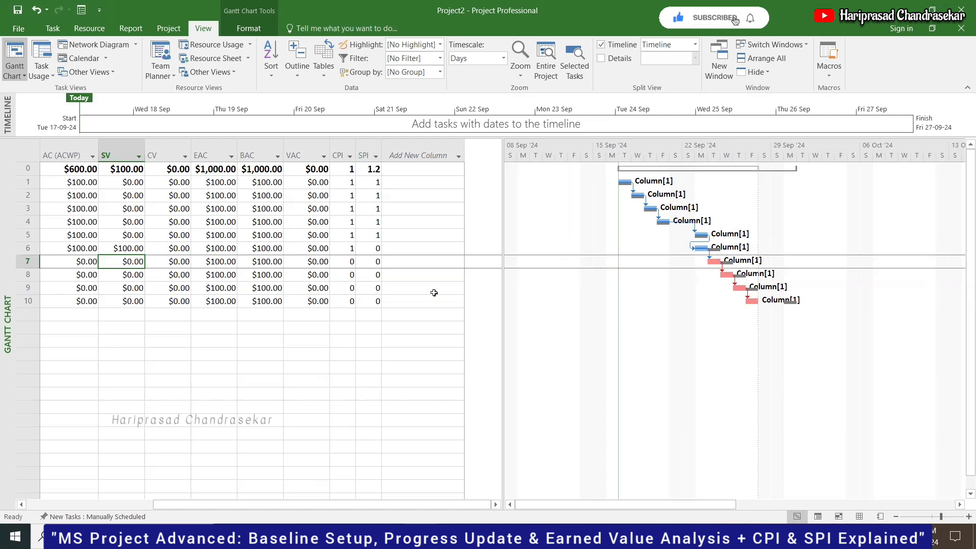
pyautogui.moveTo(333, 504); pyautogui.dragTo(211, 444)
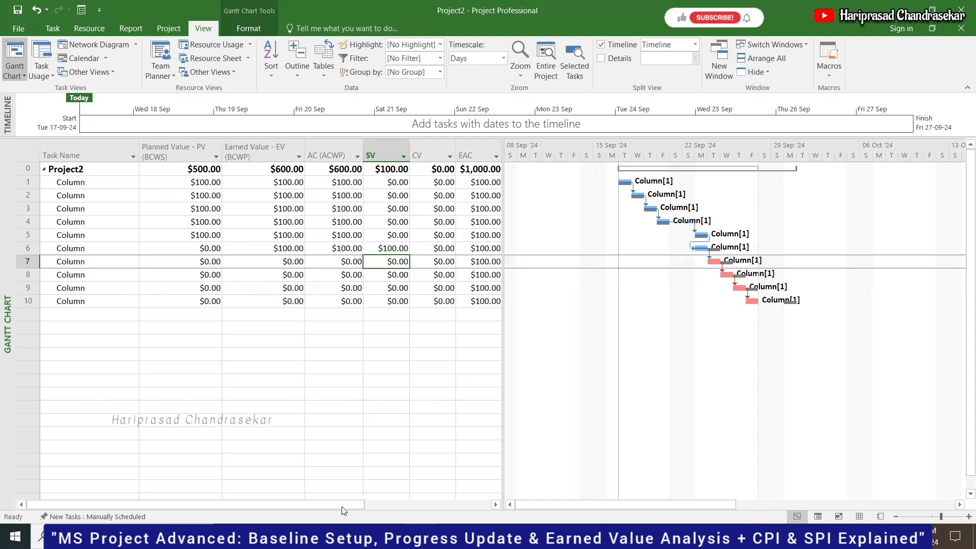
pyautogui.moveTo(346, 504); pyautogui.dragTo(474, 490)
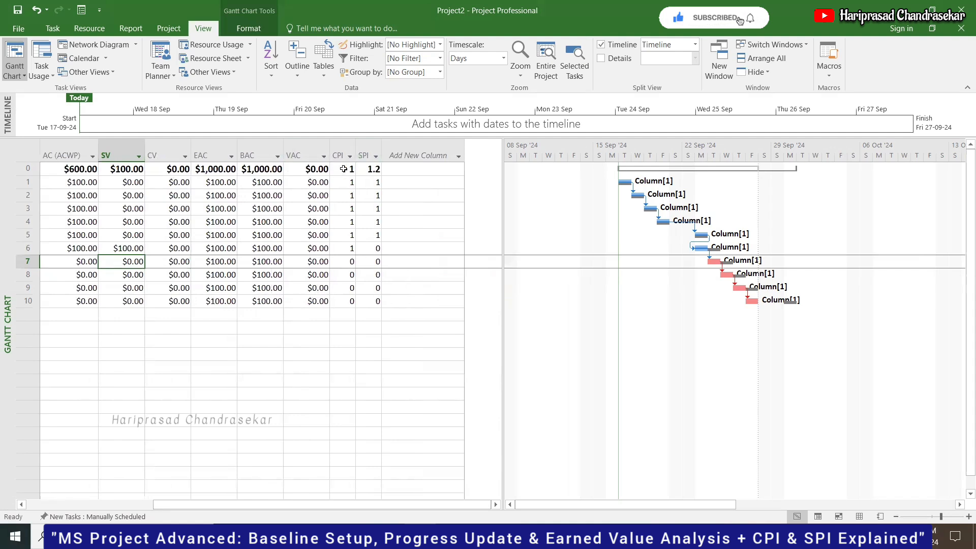
# Step: Switch back to the Entry table and set the cost of tasks 5 and 6 to $50 each
pyautogui.click(325, 65)
pyautogui.click(339, 118)
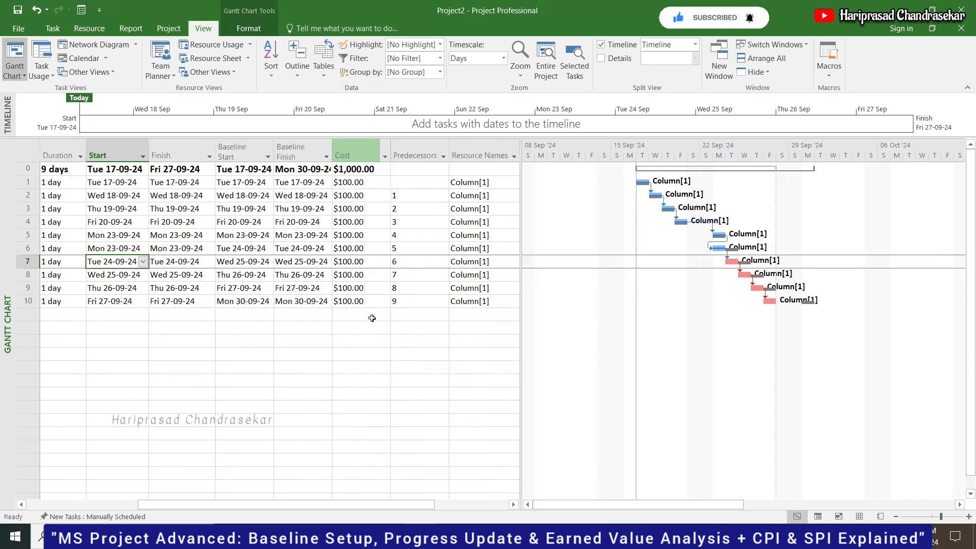
pyautogui.moveTo(347, 507); pyautogui.dragTo(236, 507)
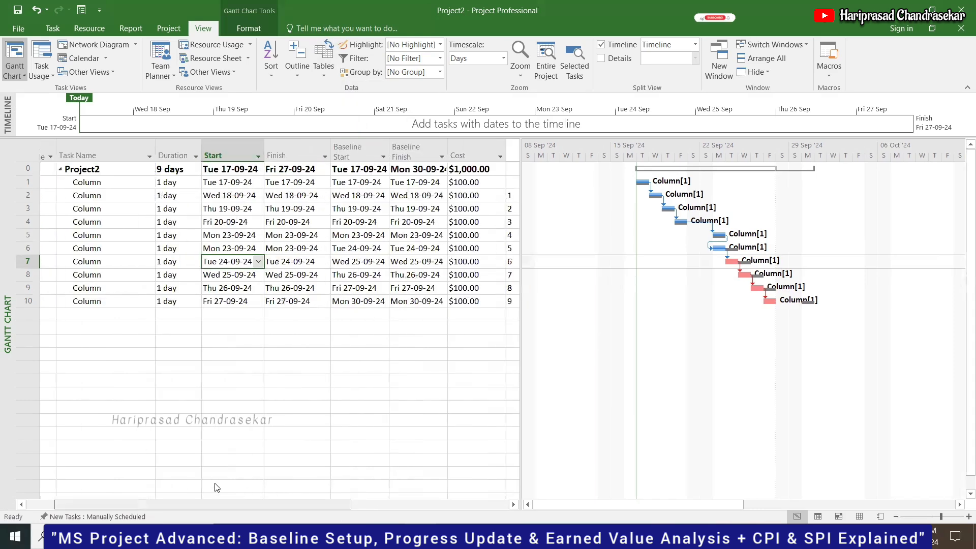
pyautogui.moveTo(182, 487); pyautogui.dragTo(294, 485)
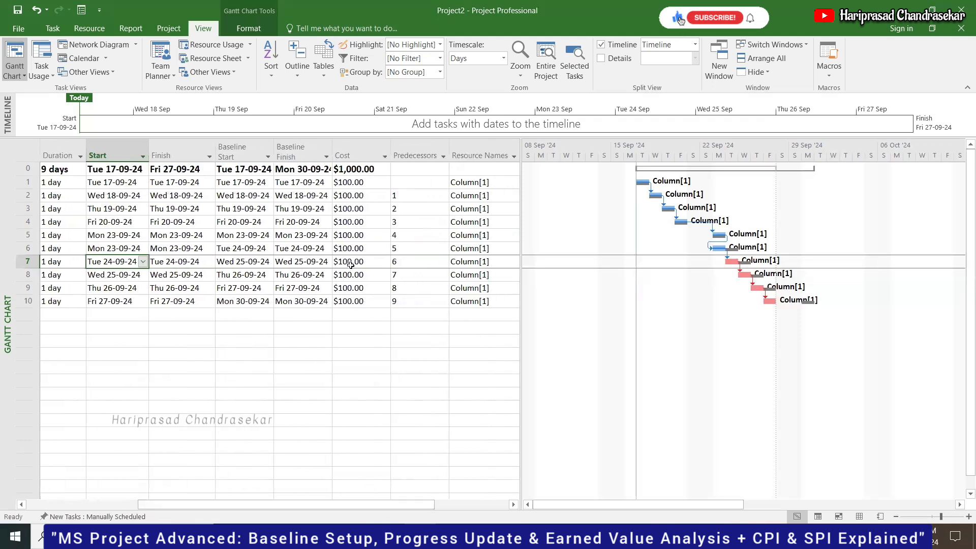
pyautogui.click(363, 235)
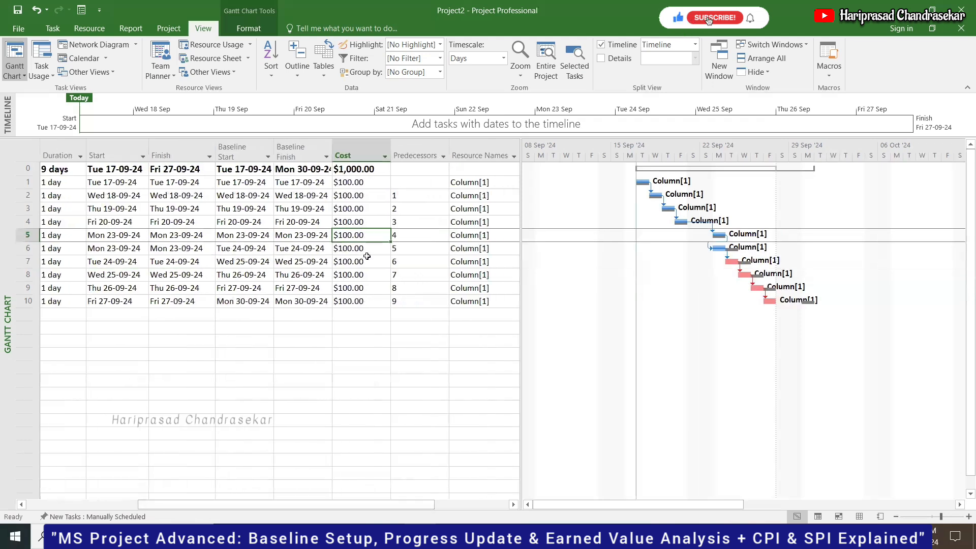
pyautogui.write('50')
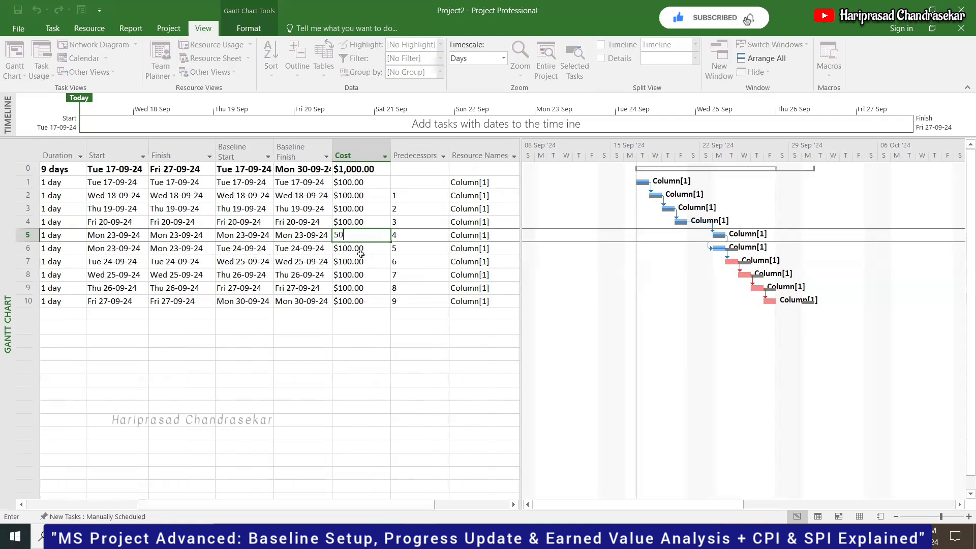
pyautogui.press('Return')
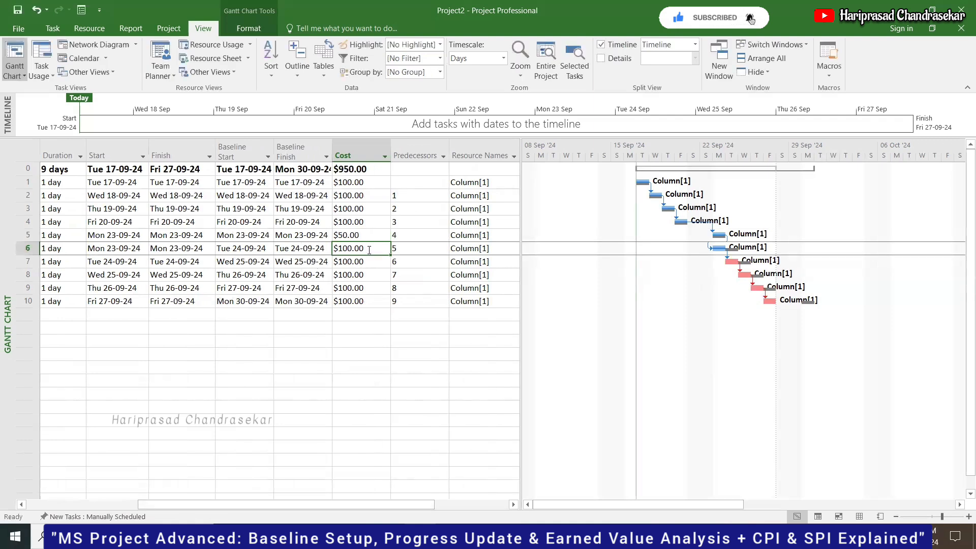
pyautogui.write('50')
pyautogui.press('Return')
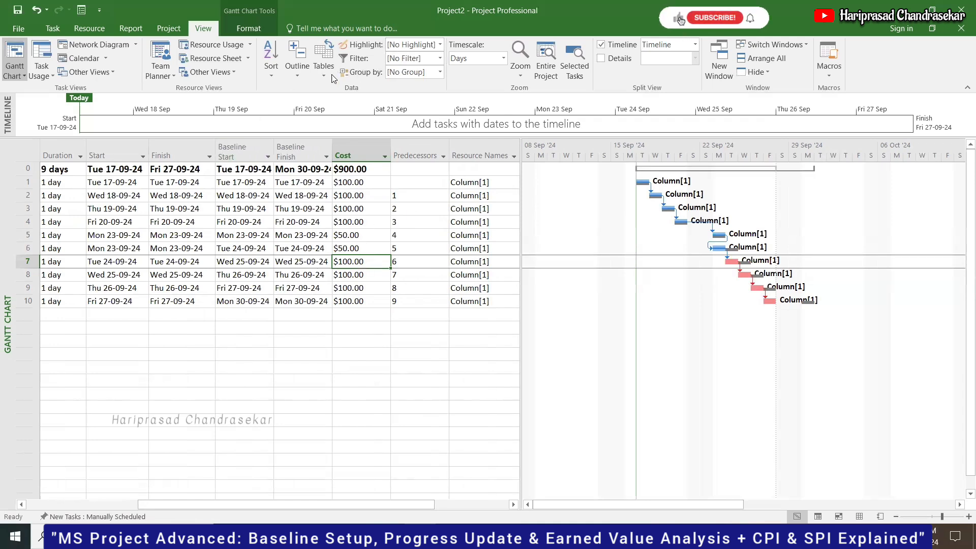
# Step: Reapply the Earned Value table and examine the actual cost, CV and CPI of tasks 5 and 6
pyautogui.click(323, 59)
pyautogui.click(330, 263)
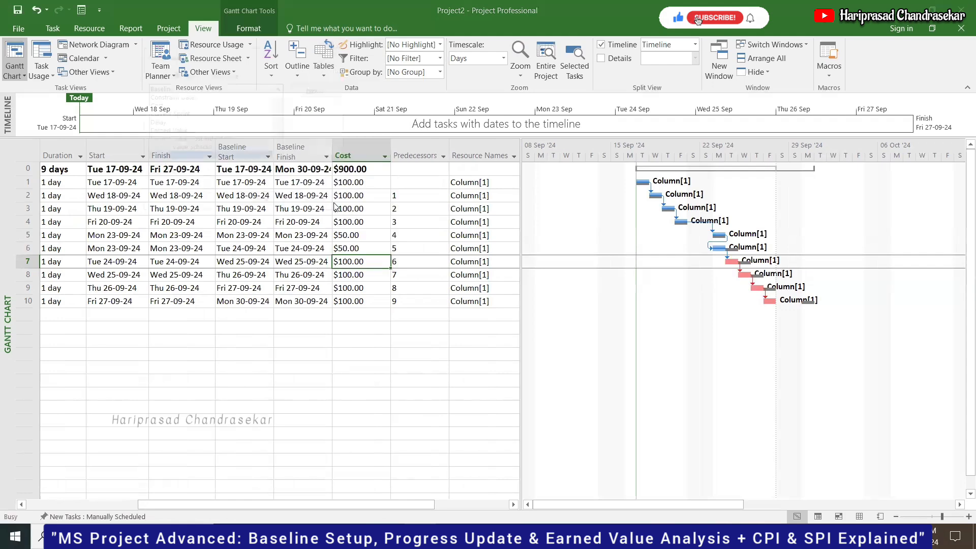
pyautogui.click(181, 131)
pyautogui.click(261, 201)
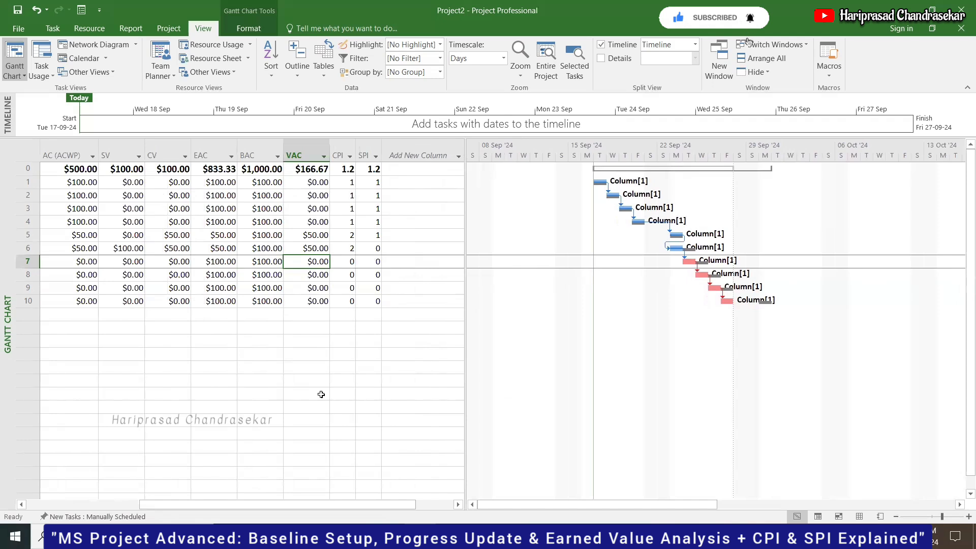
pyautogui.click(341, 239)
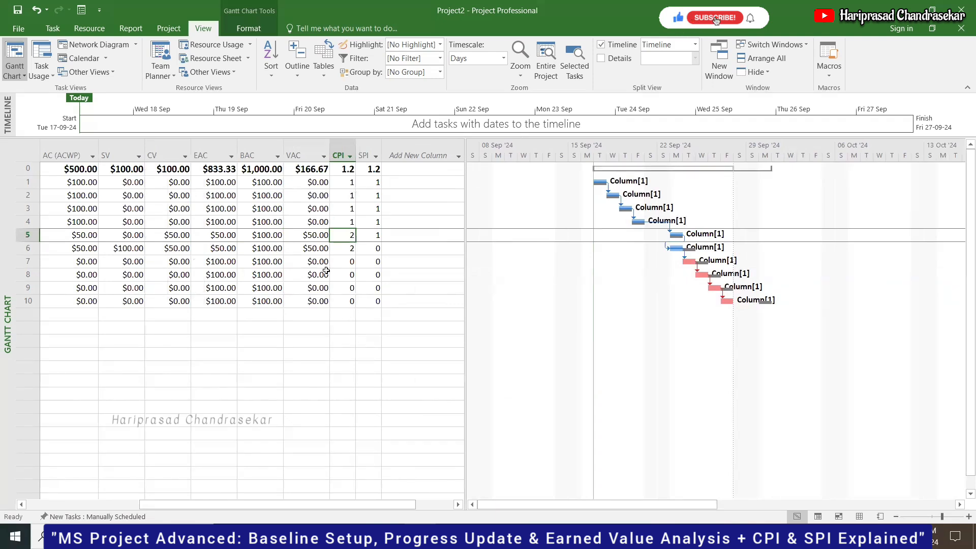
pyautogui.press('Down')
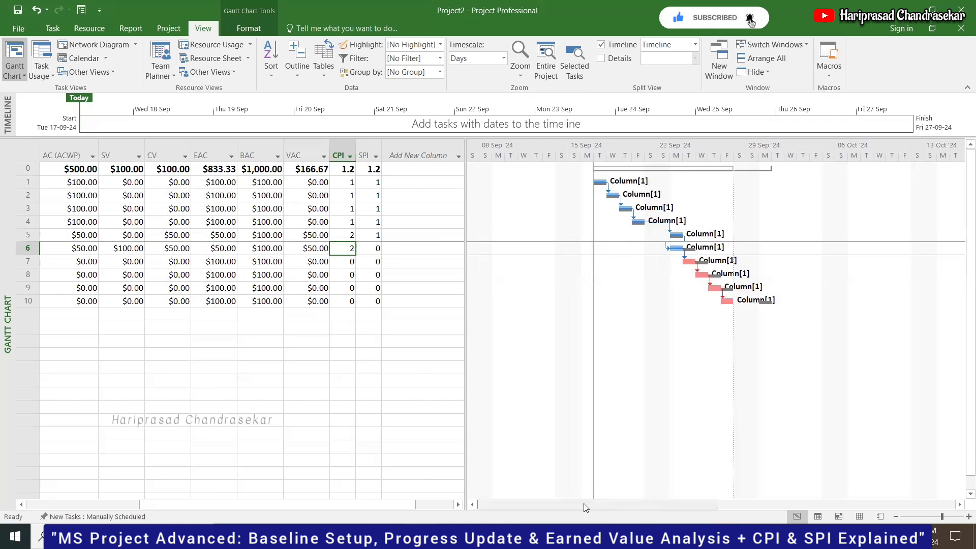
pyautogui.moveTo(208, 494); pyautogui.dragTo(117, 499)
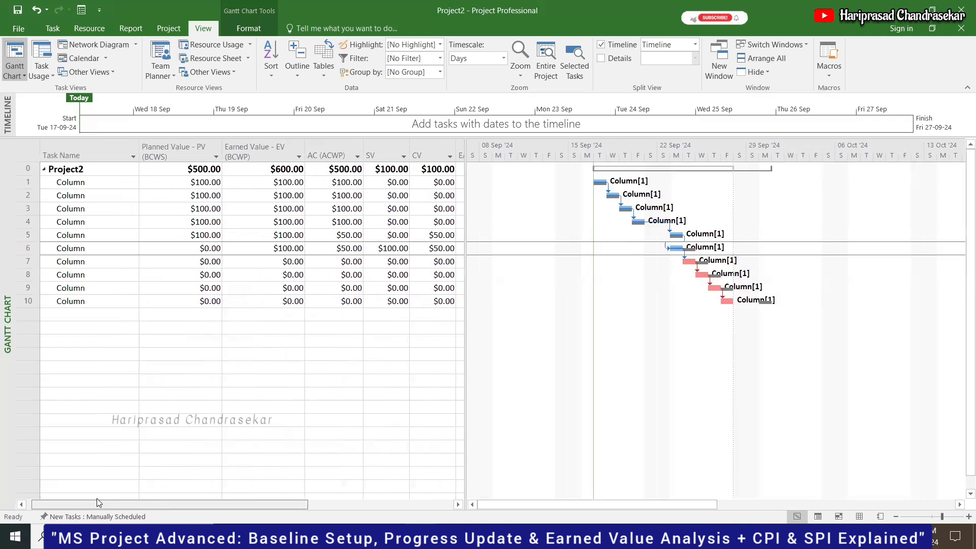